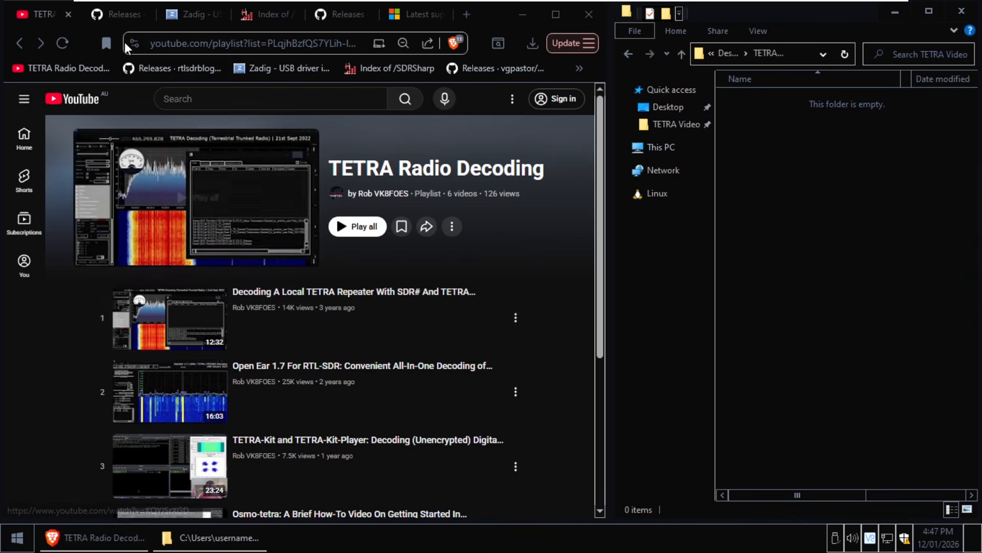
- Download Release.zip for the V1.3.6 release from the rtl-sdr-blog releases page into the TETRA Video folder
click(125, 13)
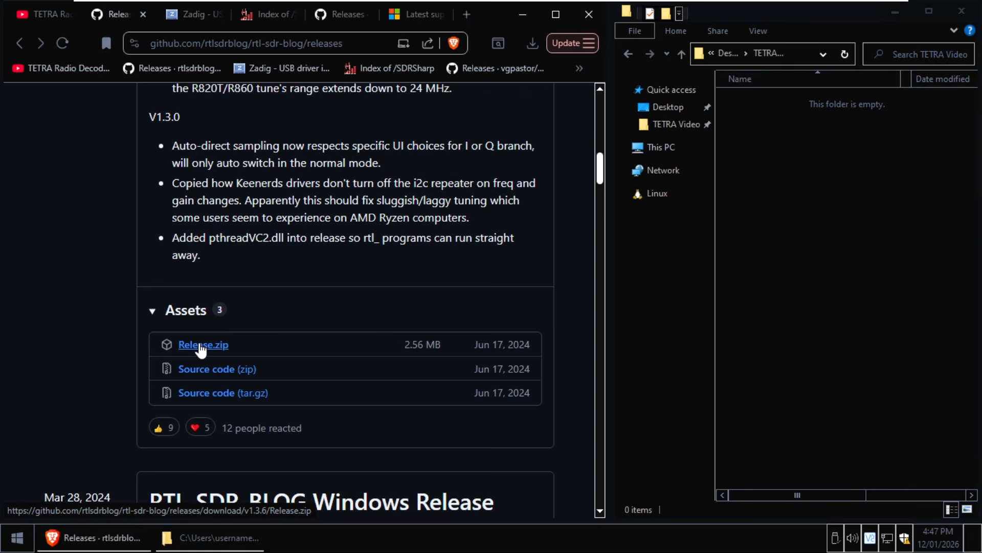
scroll(276, 324, up, 11)
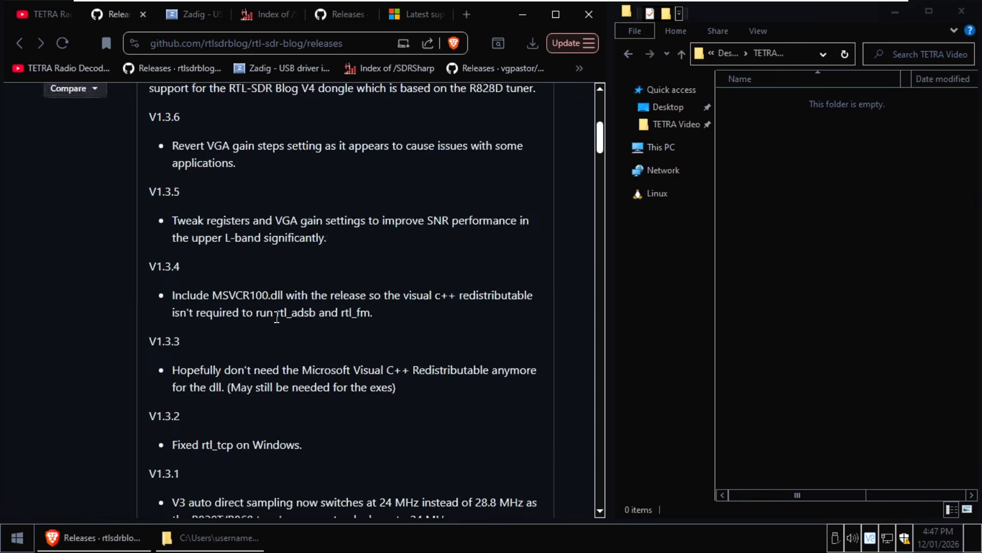
scroll(278, 326, down, 12)
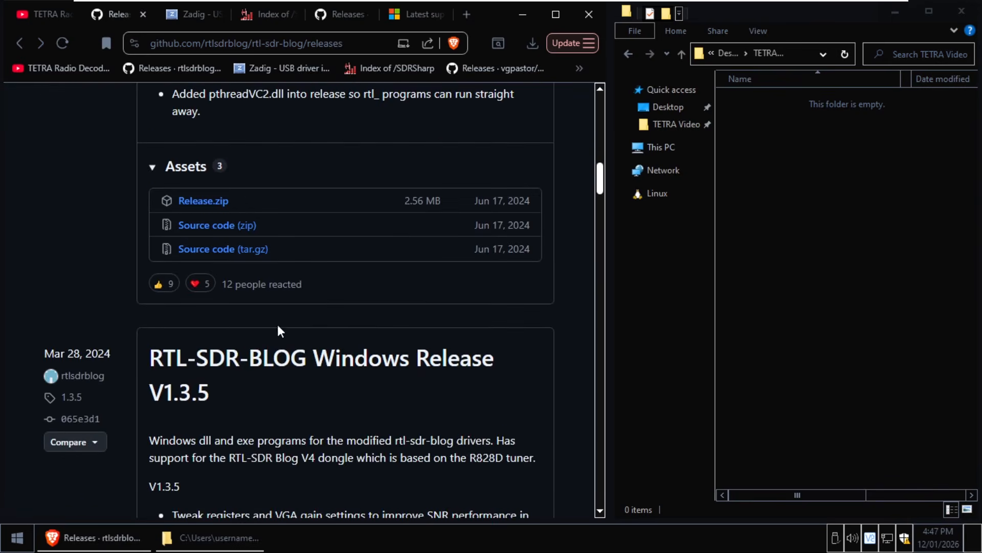
click(214, 202)
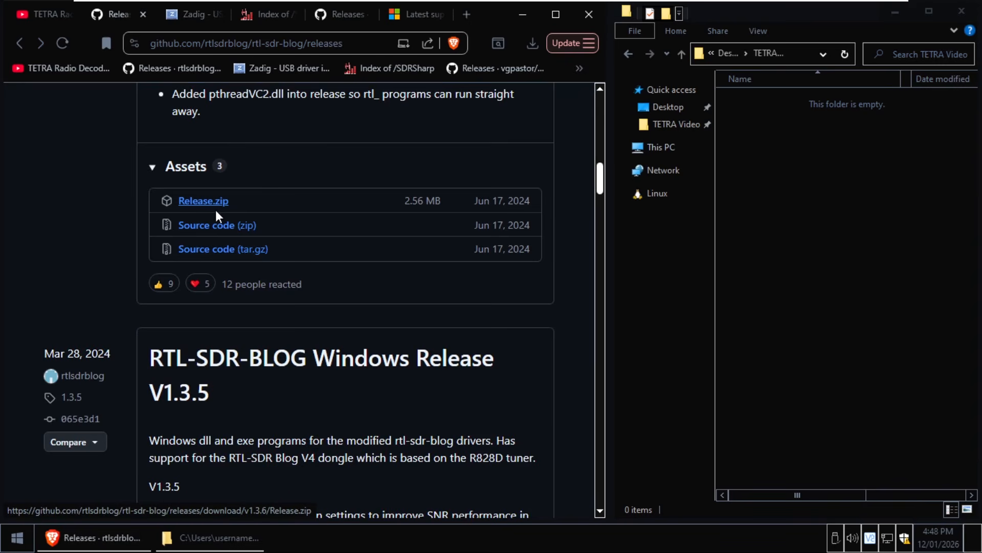
double_click(164, 105)
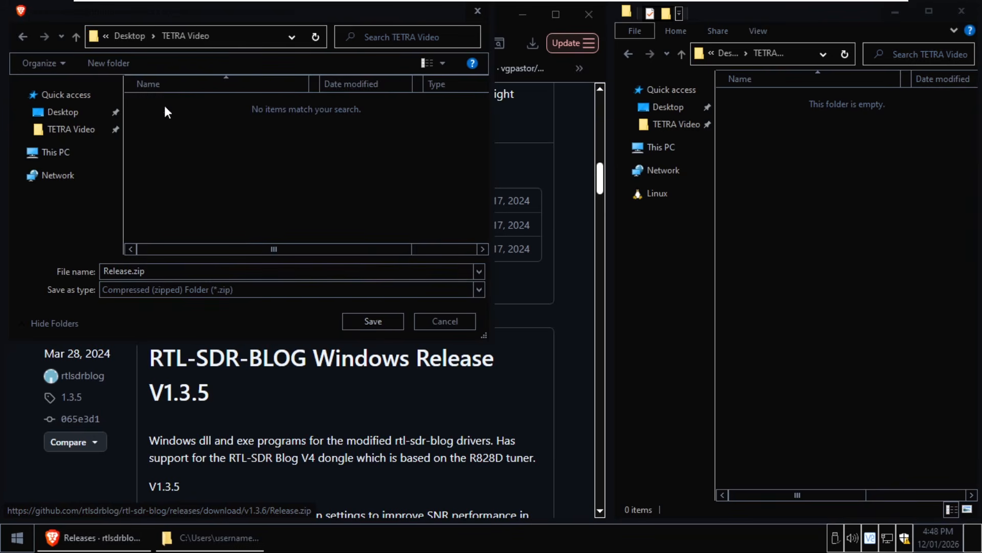
click(382, 320)
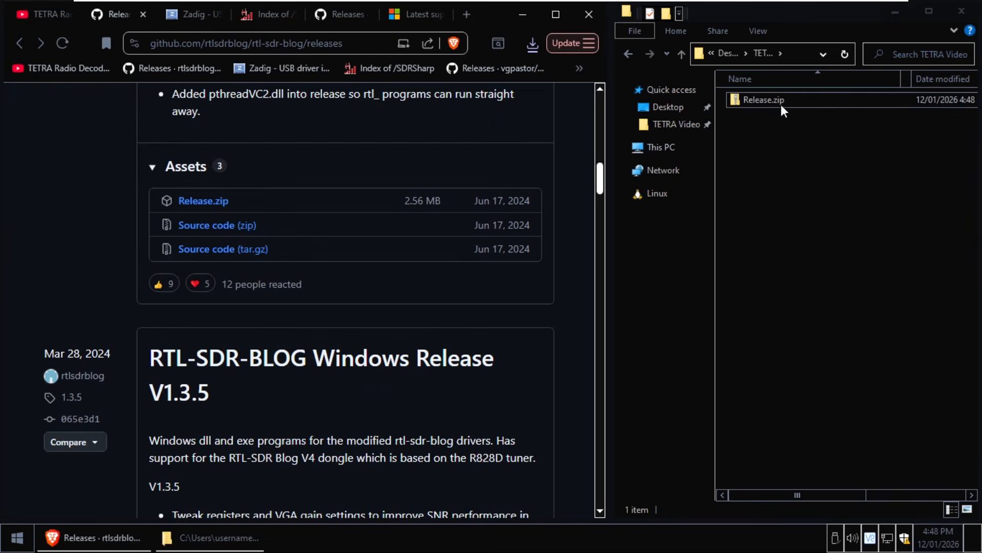
- Copy rtlsdr.dll from the x86 folder inside Release.zip into the TETRA Video folder
double_click(762, 100)
click(750, 115)
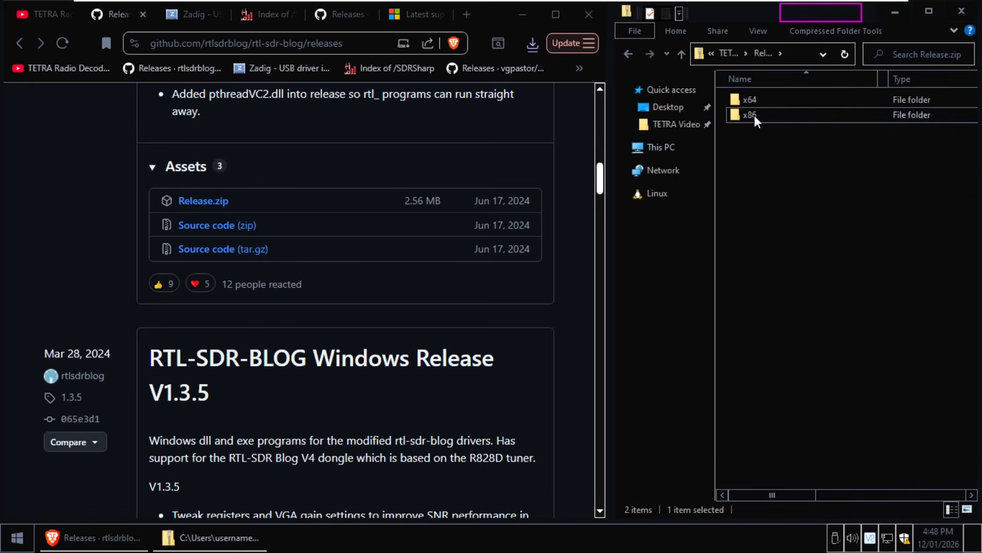
double_click(752, 114)
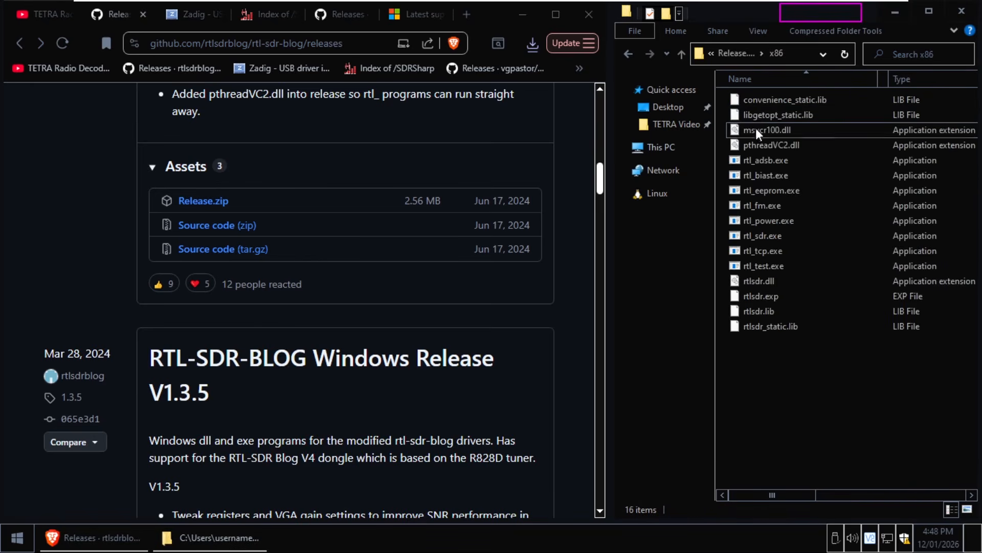
right_click(759, 277)
click(791, 323)
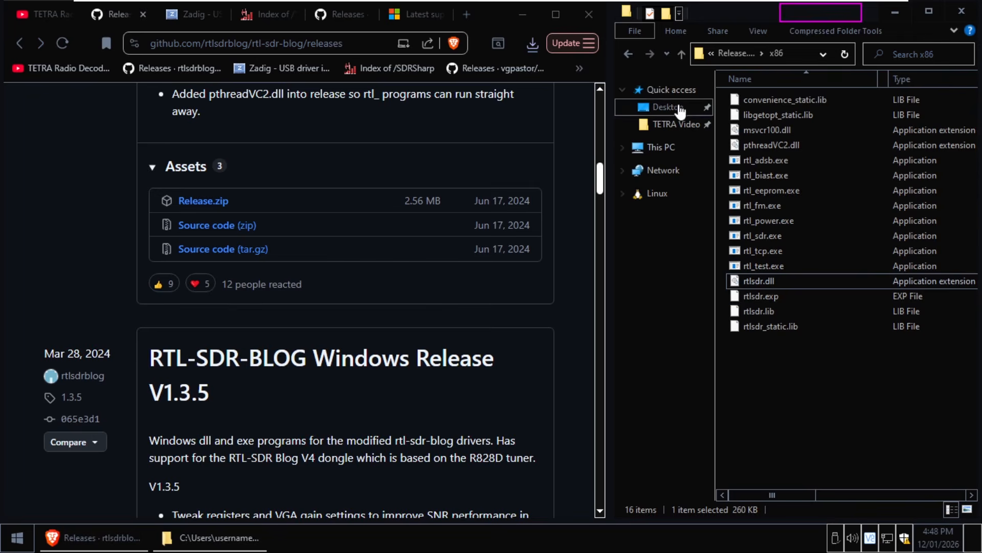
right_click(763, 285)
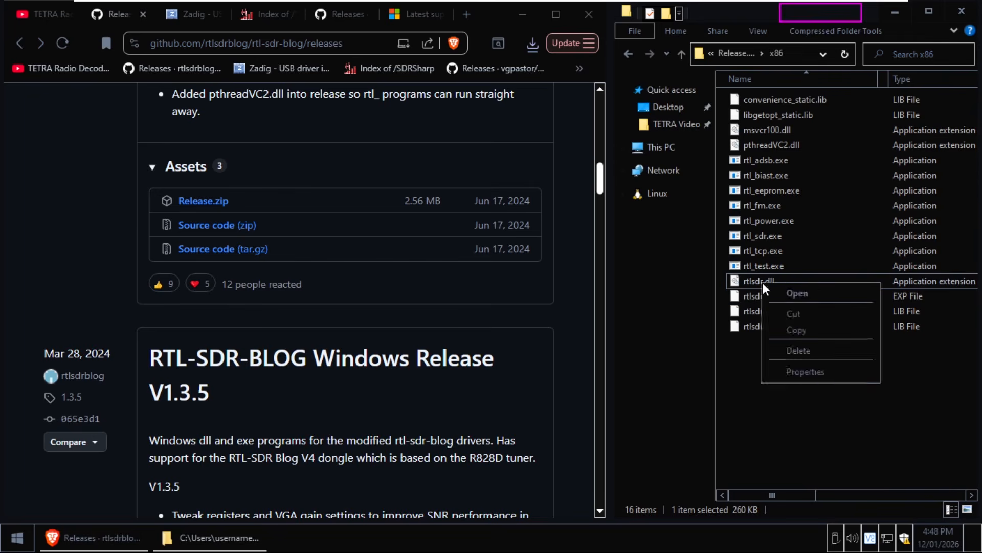
click(793, 330)
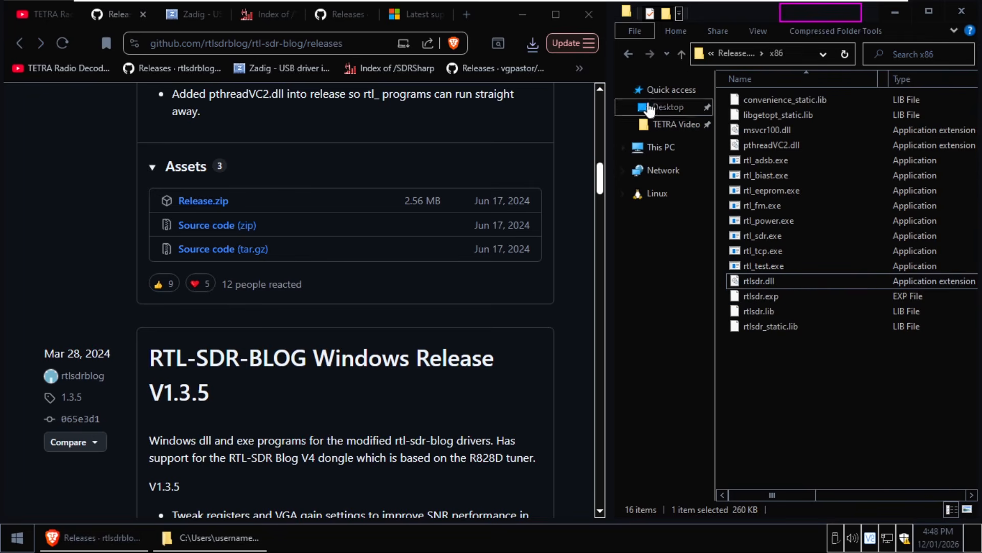
click(628, 57)
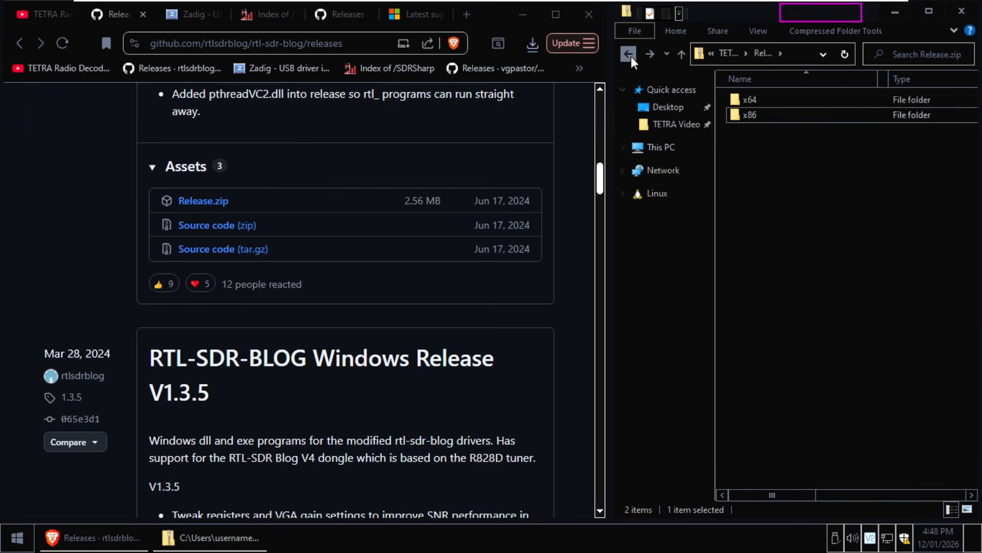
click(629, 54)
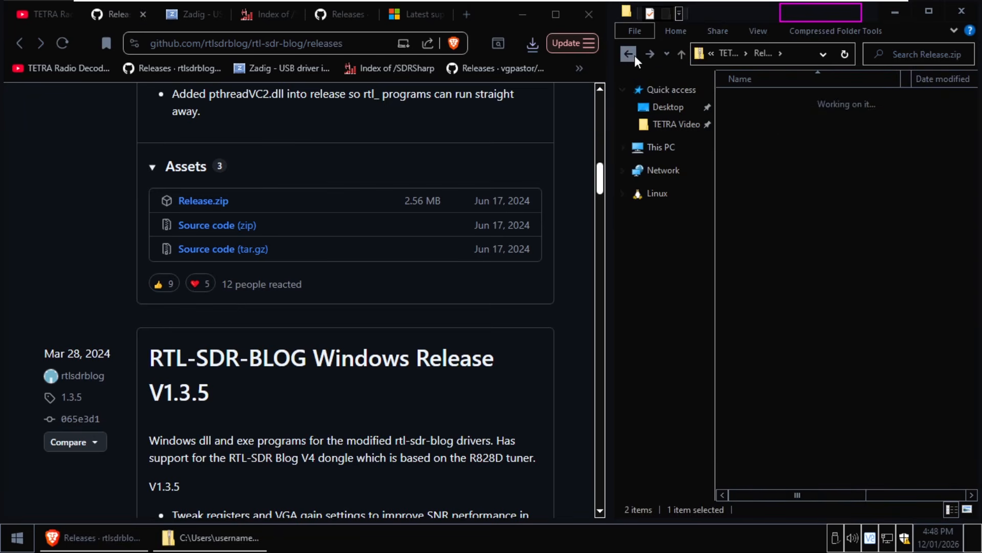
right_click(766, 180)
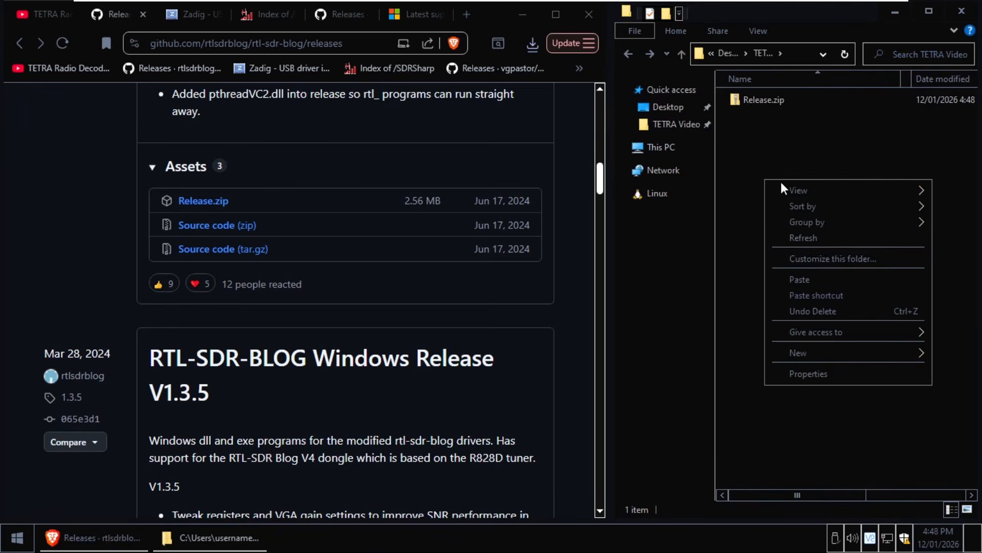
click(806, 277)
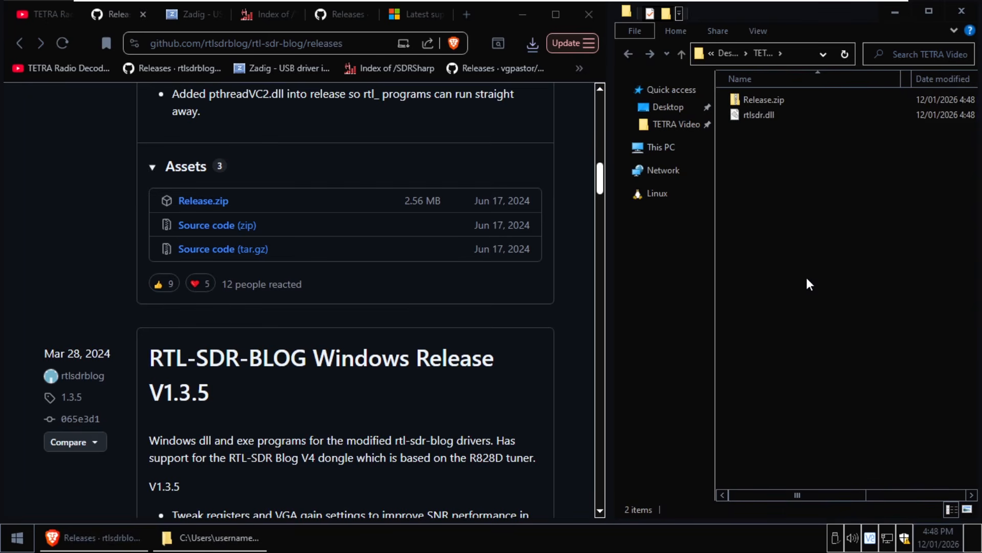
- Delete Release.zip from the TETRA Video folder
click(748, 100)
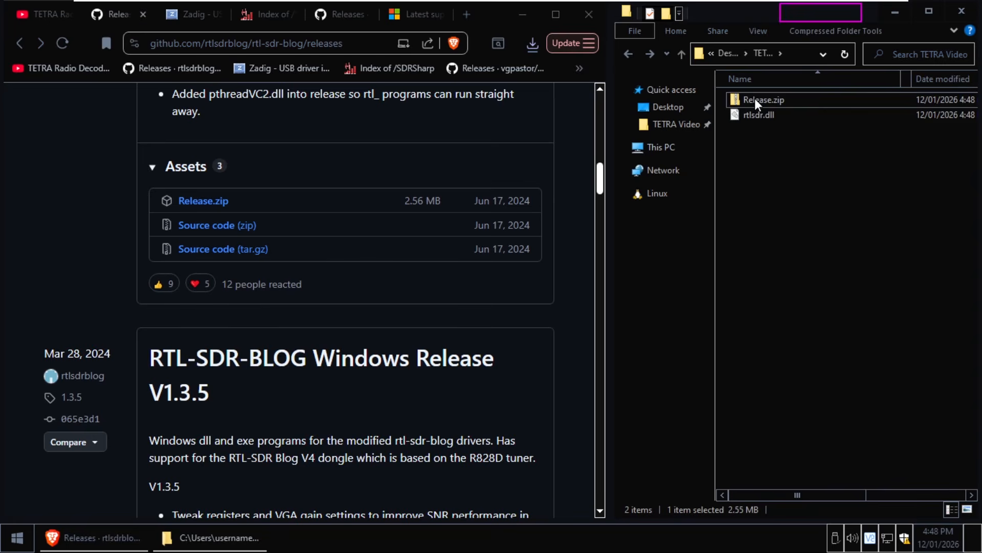
right_click(755, 99)
click(799, 353)
- Download Zadig 2.9 from the Zadig website into the TETRA Video folder
click(187, 16)
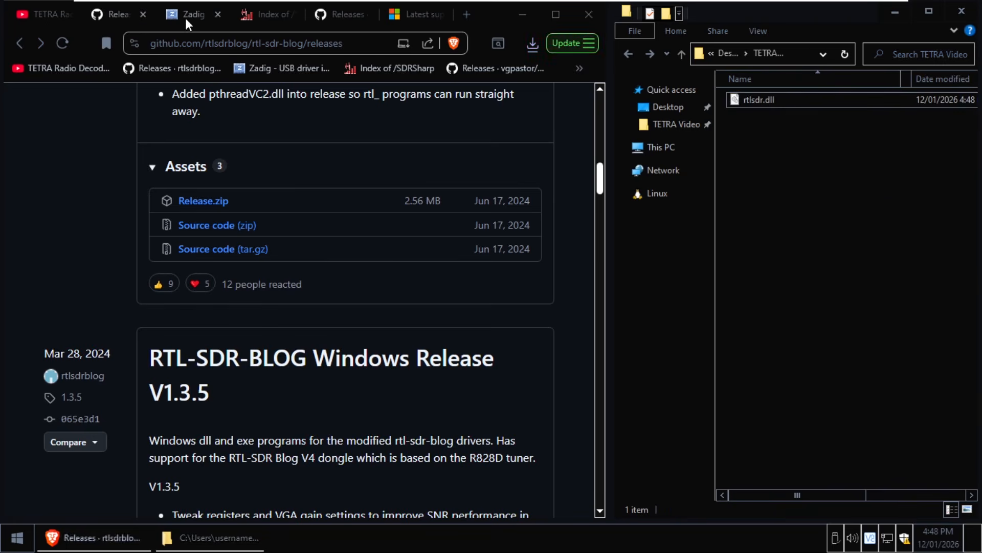
scroll(379, 268, down, 3)
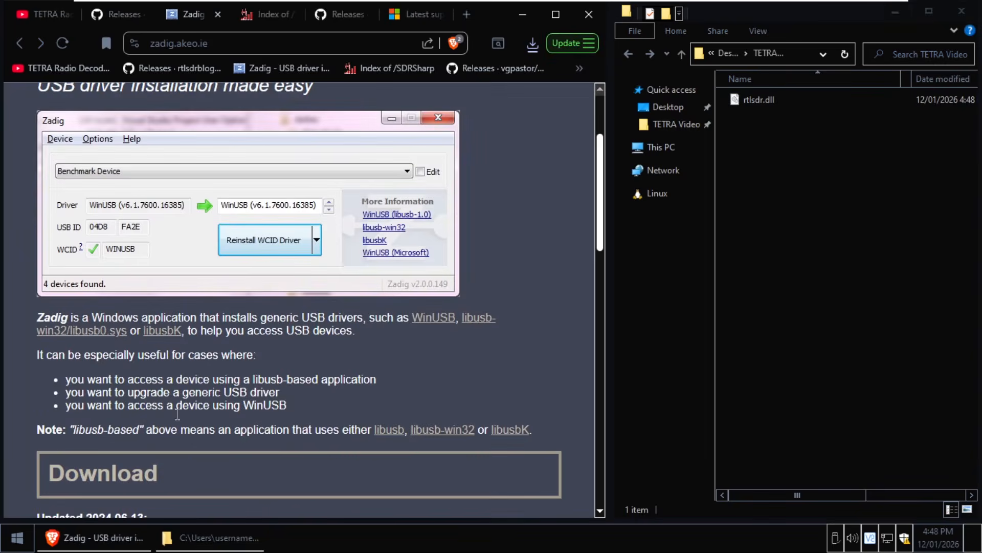
scroll(136, 471, down, 3)
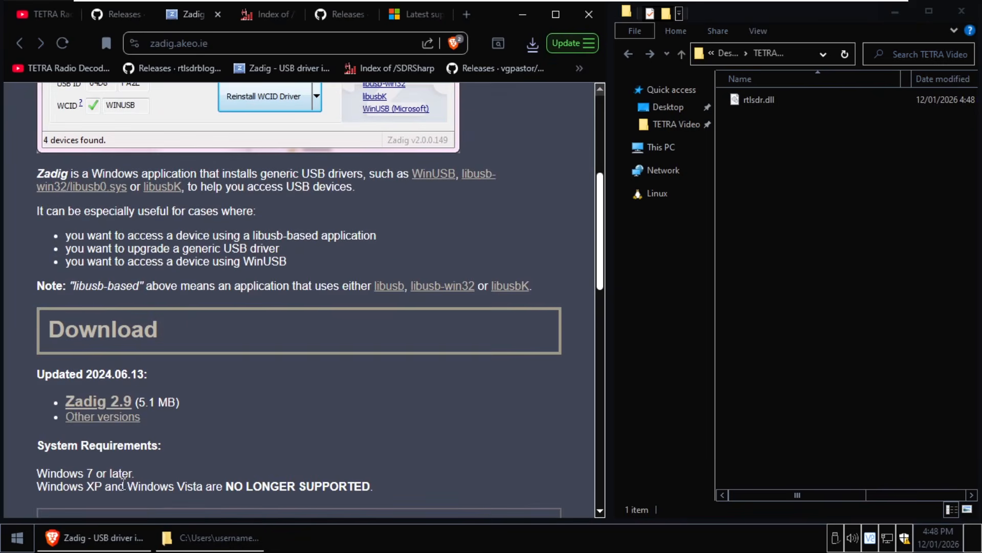
click(102, 401)
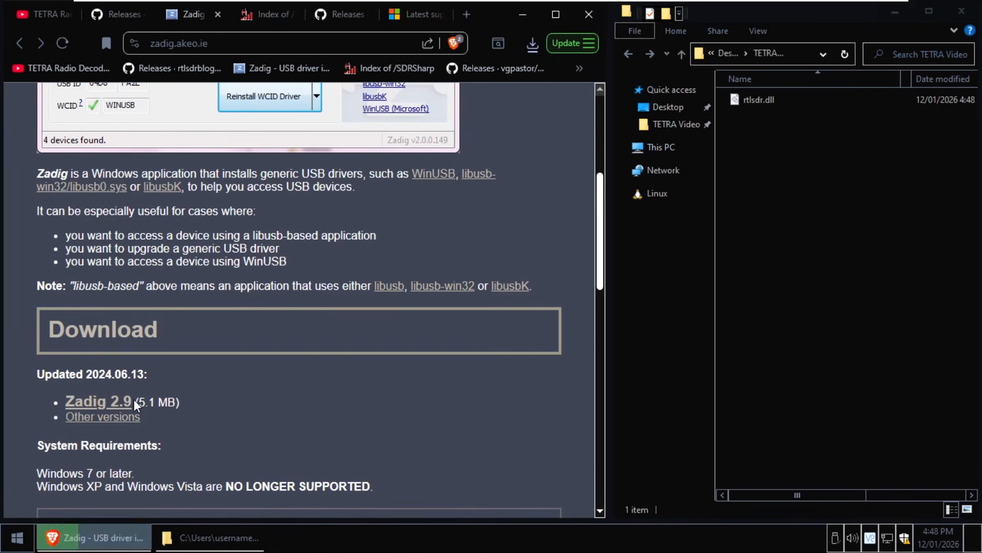
click(370, 321)
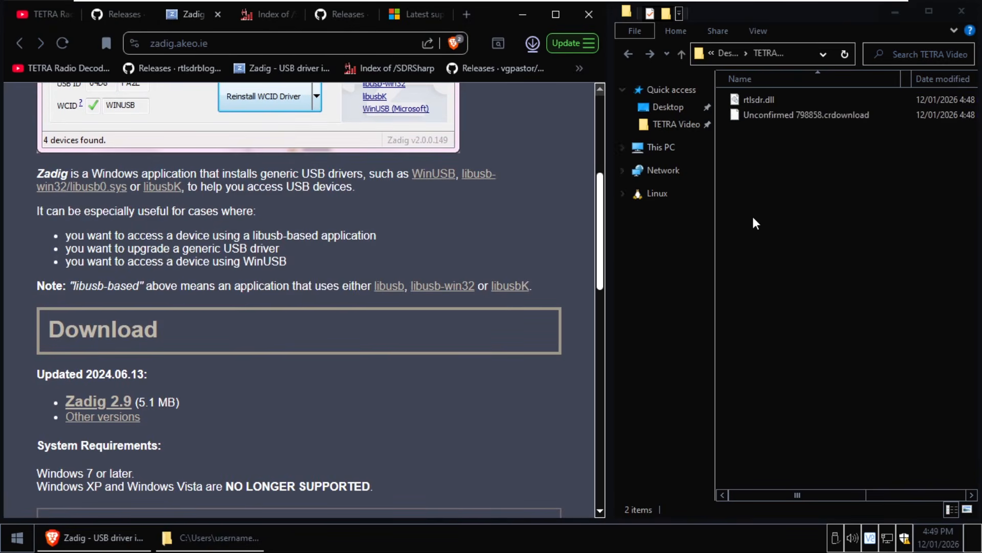
- Run zadig-2.9.exe without online update checks and make it list all devices, including hubs and composite parents
double_click(766, 114)
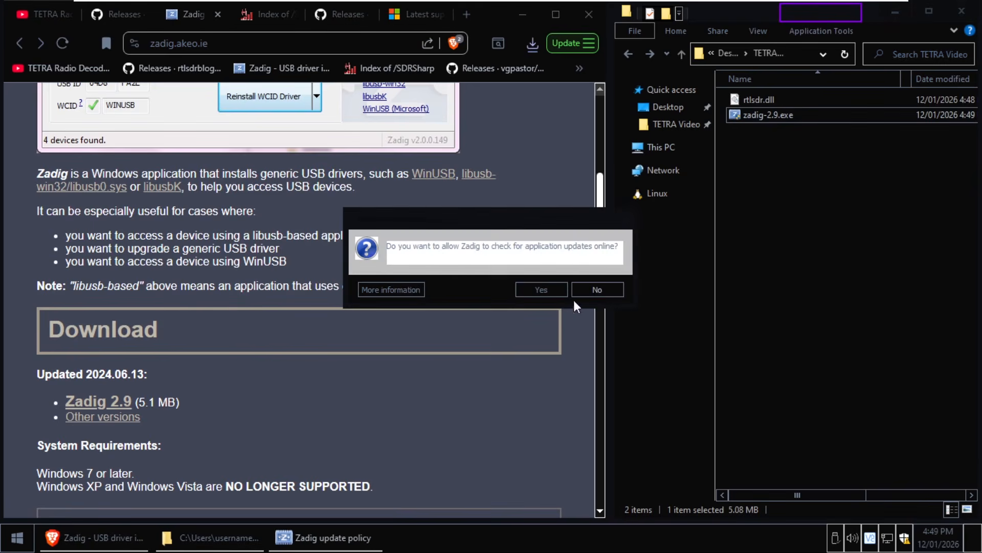
click(600, 290)
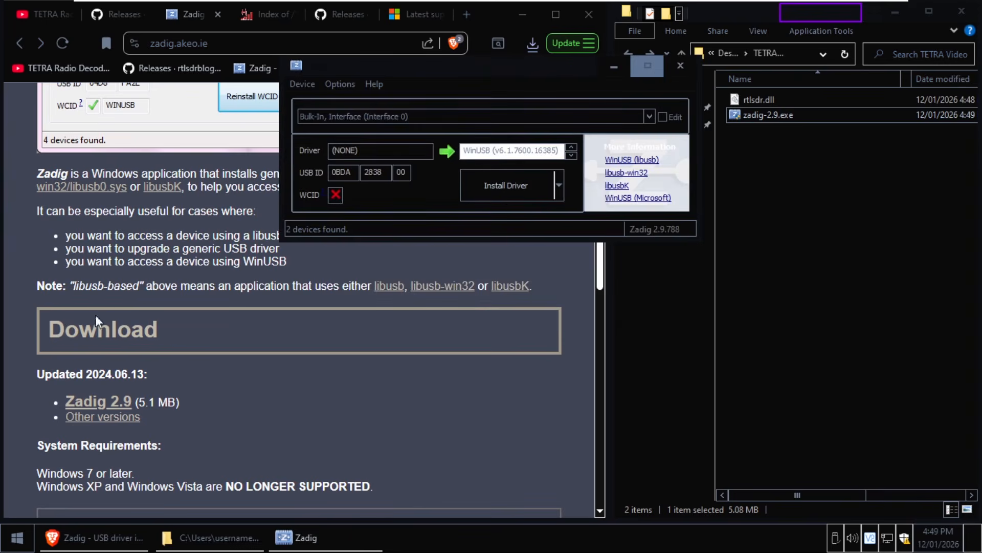
click(339, 86)
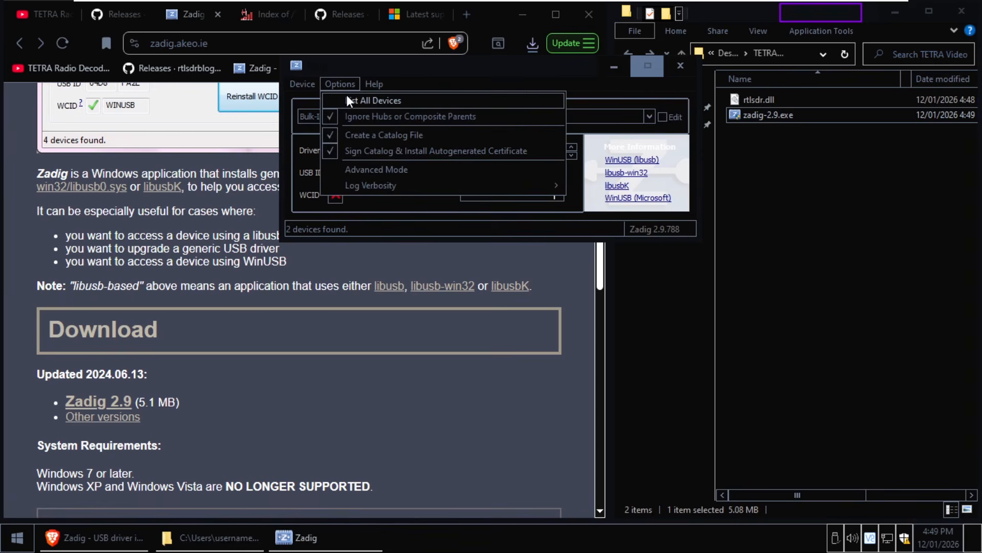
click(348, 100)
click(342, 85)
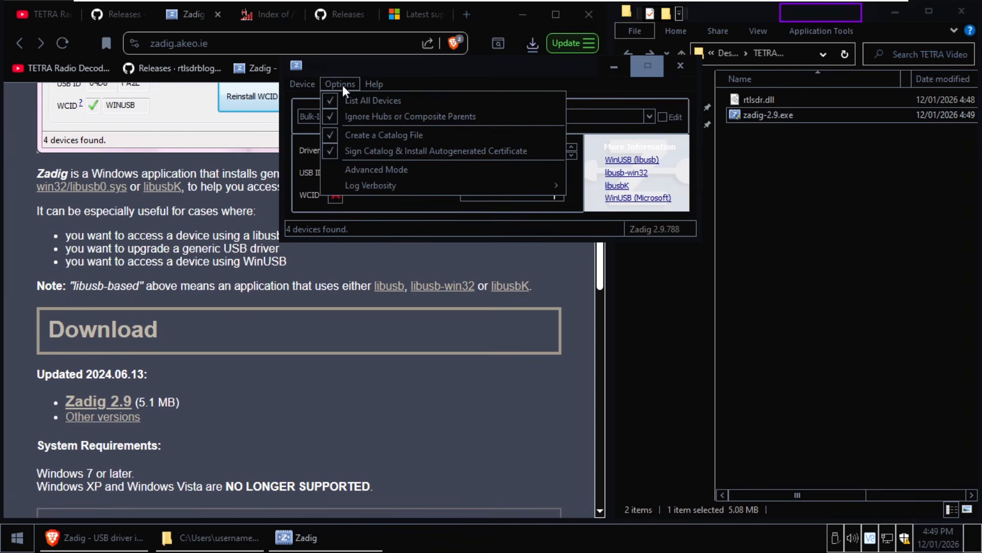
click(354, 116)
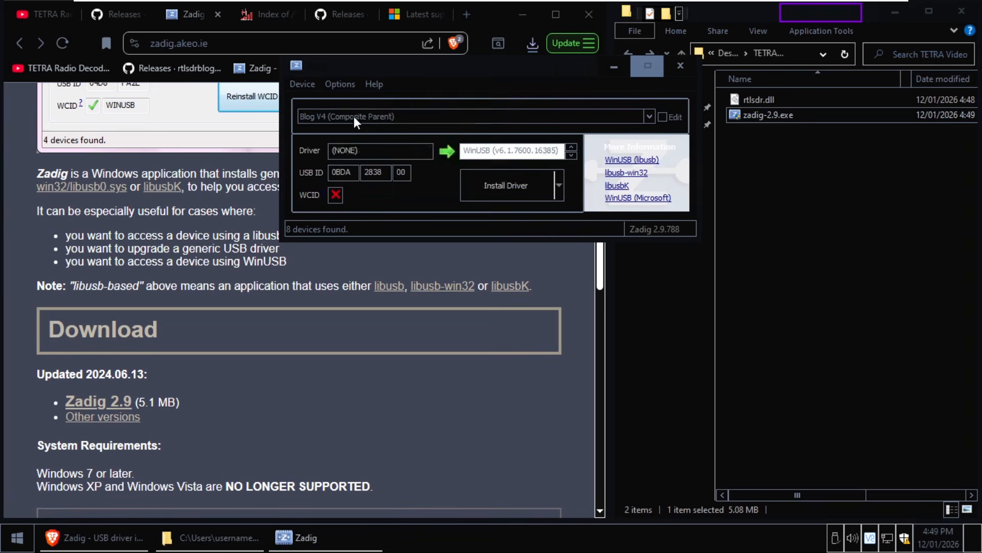
- Replace the driver of the Blog V4 (Composite Parent) device with WinUSB (v6.1.7600.16385), accepting the system driver modification
click(376, 116)
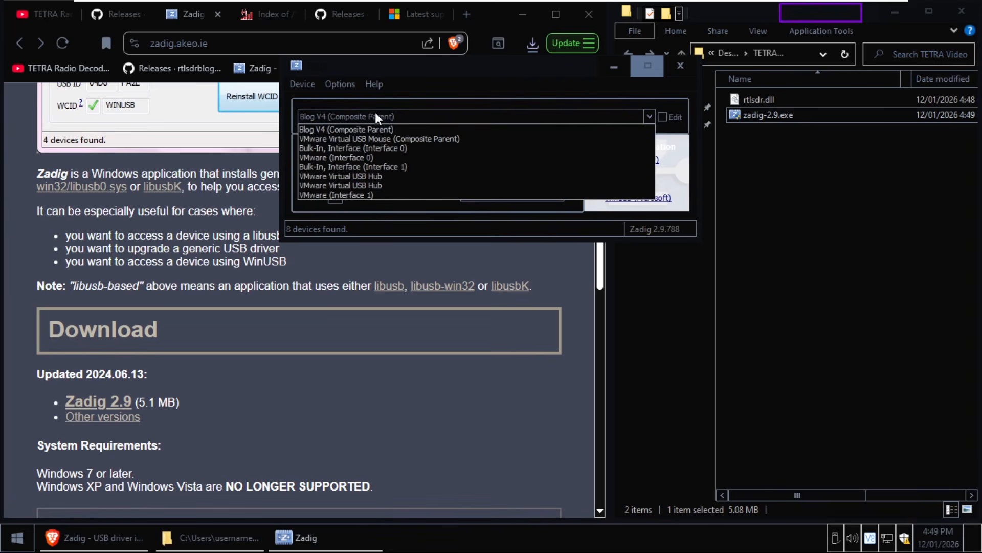
click(349, 130)
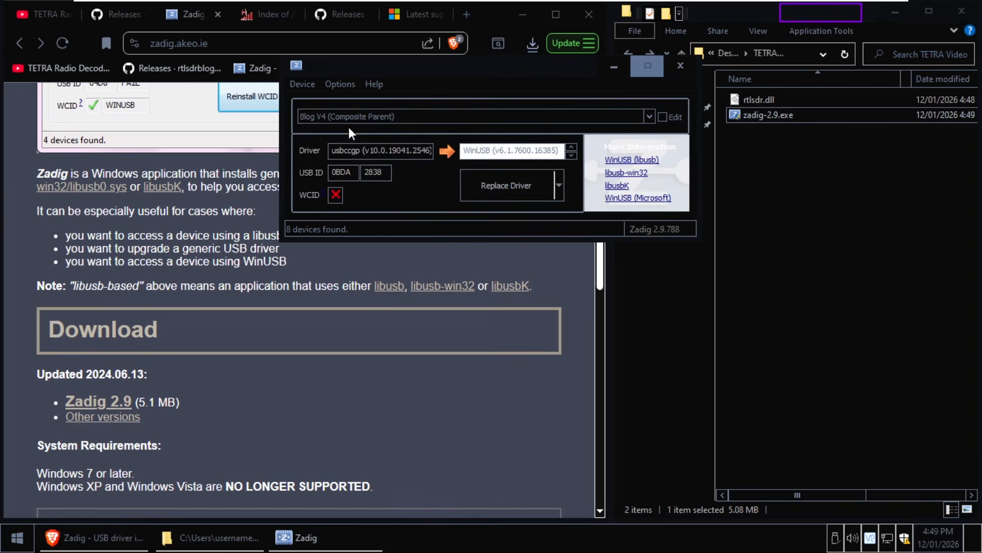
click(505, 185)
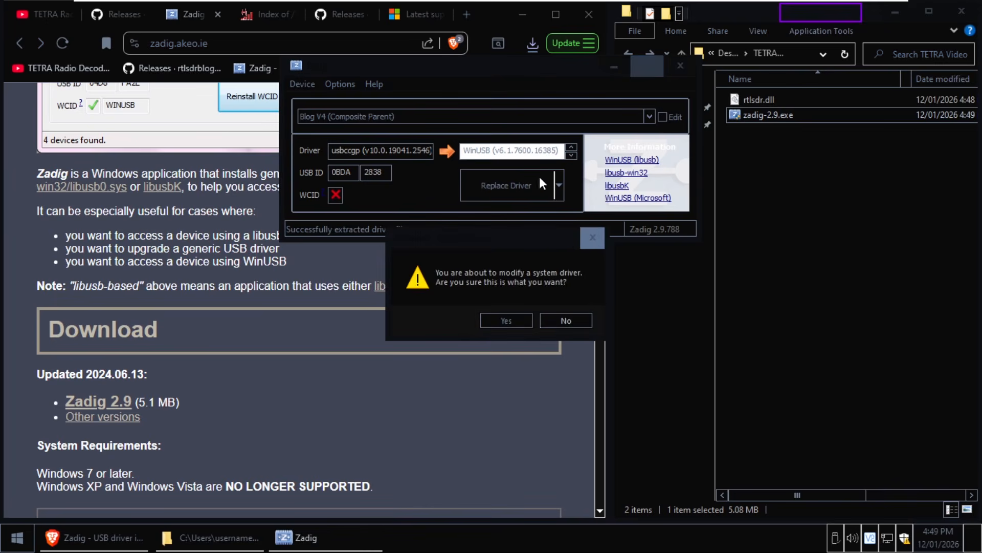
click(508, 321)
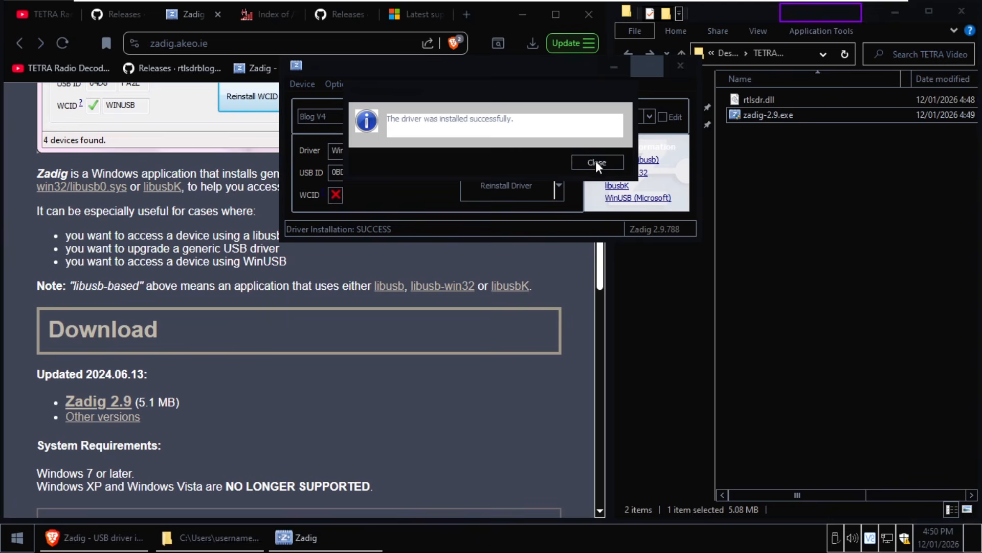
click(596, 162)
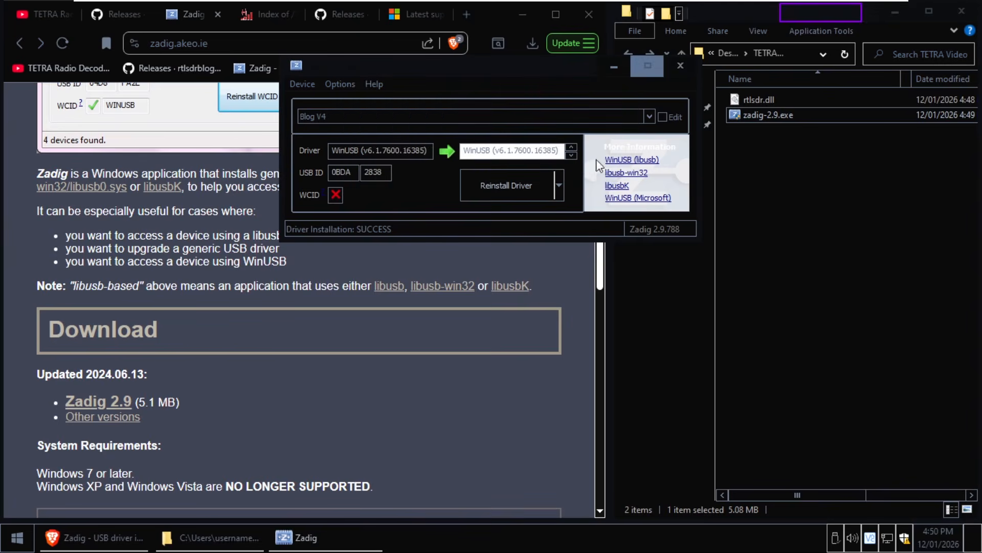
- Close Zadig and delete zadig-2.9.exe from the TETRA Video folder
click(680, 65)
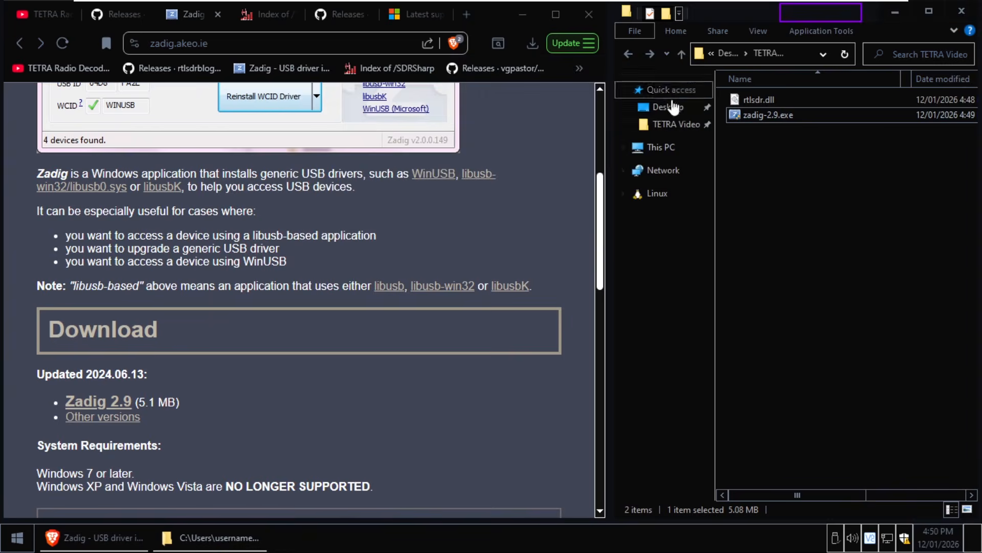
right_click(772, 115)
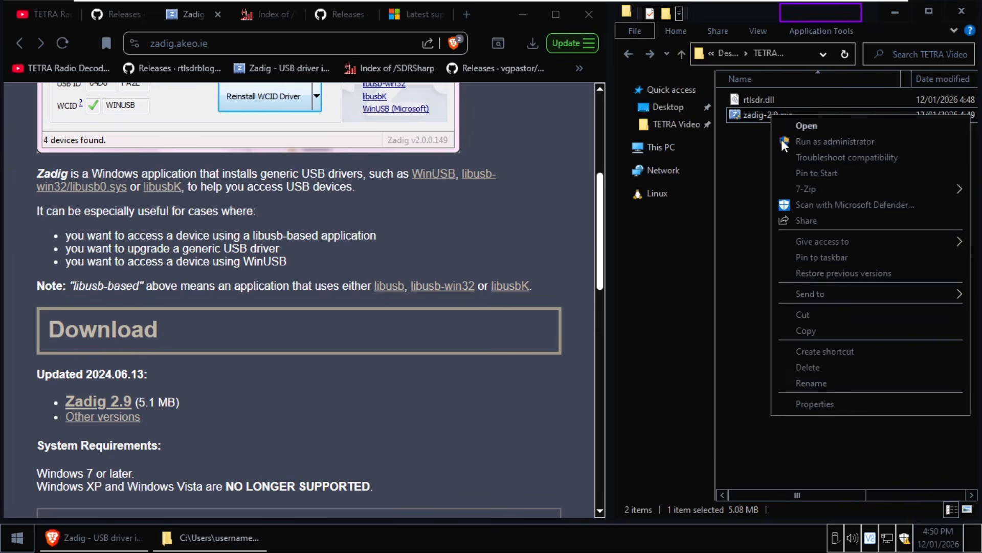
click(823, 364)
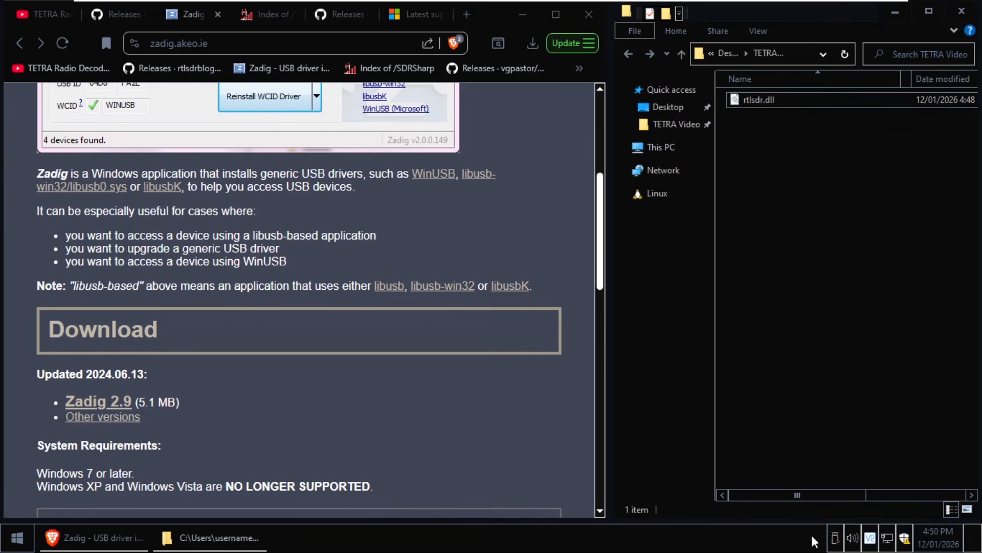
click(836, 540)
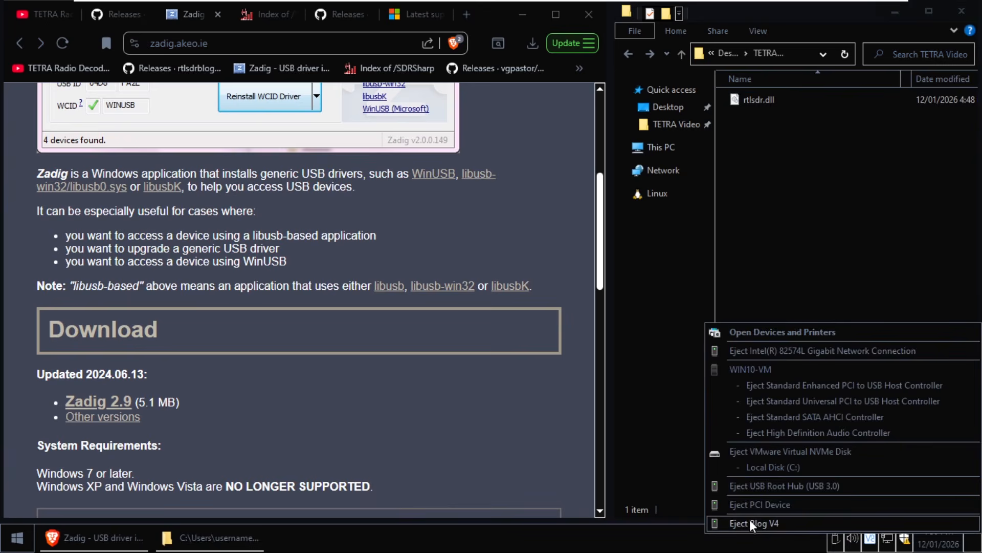
click(811, 213)
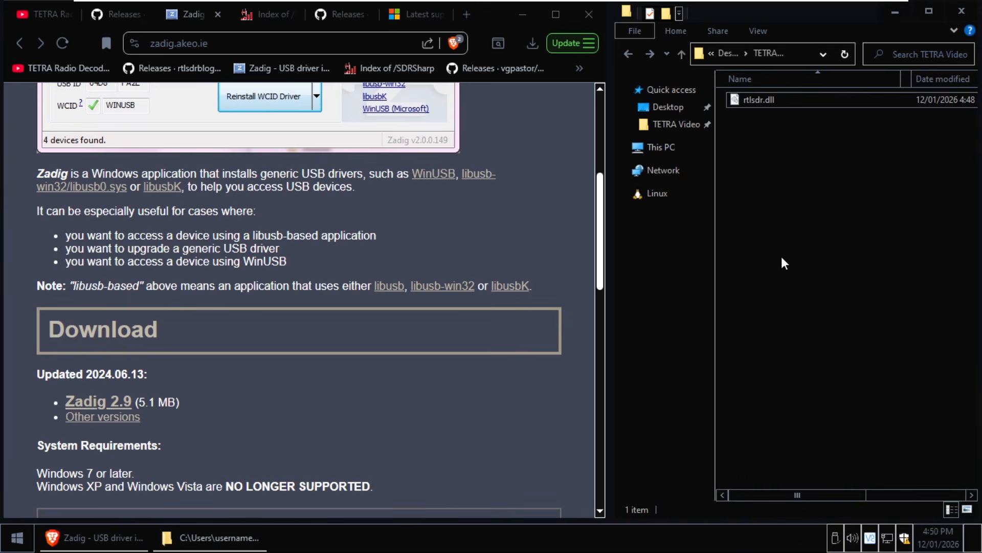
- Download SDRSharp_v1777.zip from the forum.tetrahub.net SDRSharp index into the TETRA Video folder
click(262, 11)
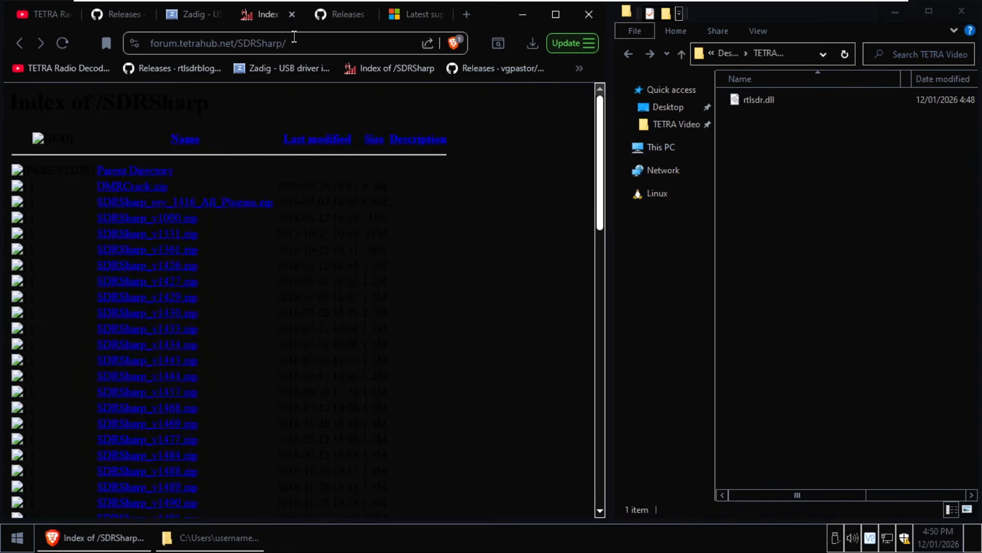
scroll(358, 297, down, 5)
scroll(410, 312, down, 4)
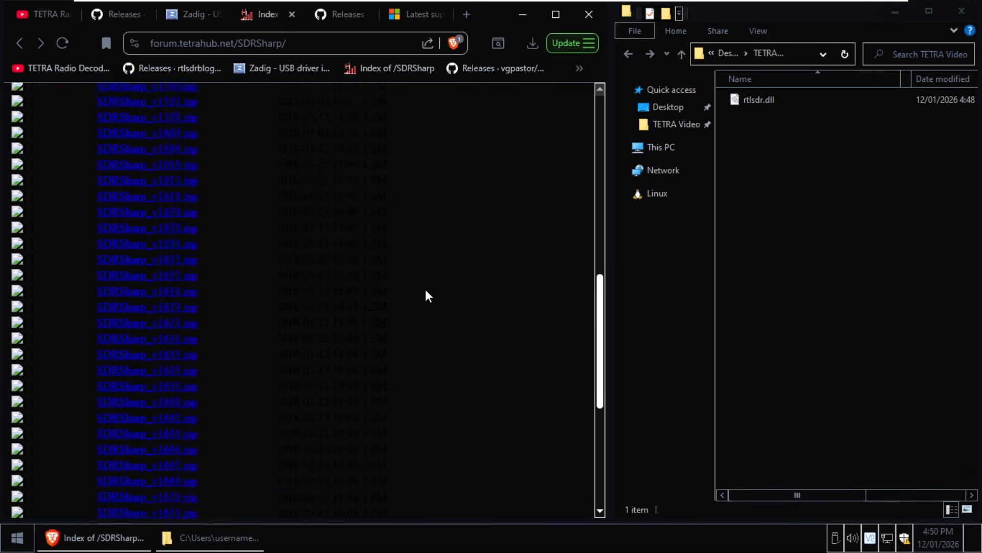
scroll(427, 287, up, 10)
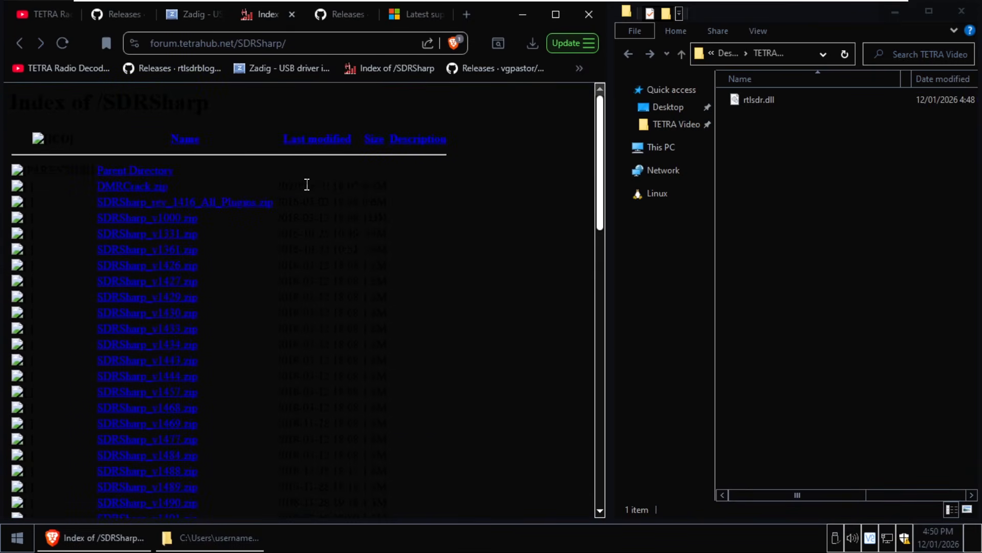
double_click(287, 186)
drag(295, 202, 278, 203)
scroll(357, 241, down, 12)
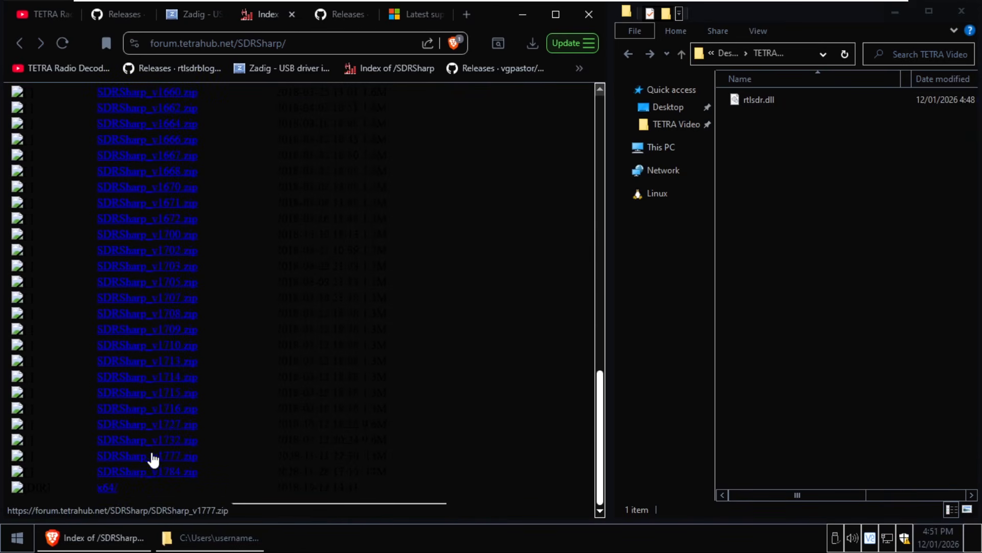
click(154, 463)
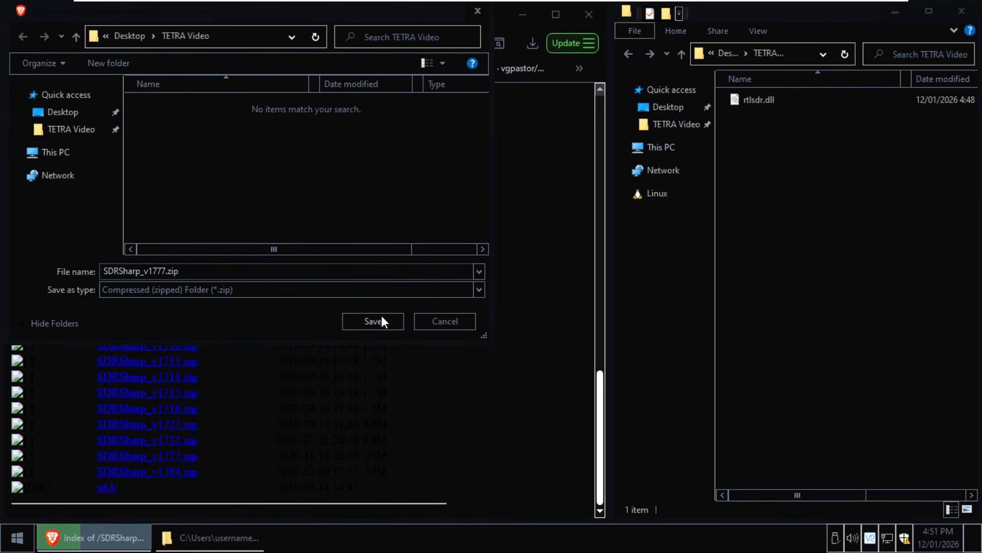
click(384, 321)
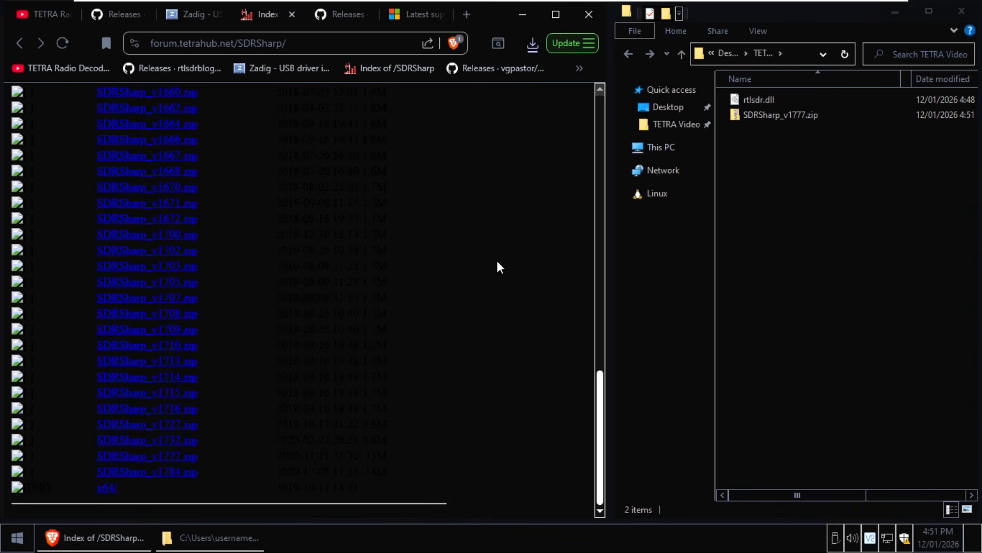
- Extract SDRSharp_v1777.zip with 7-Zip into its own SDRSharp_v1777 folder
right_click(778, 115)
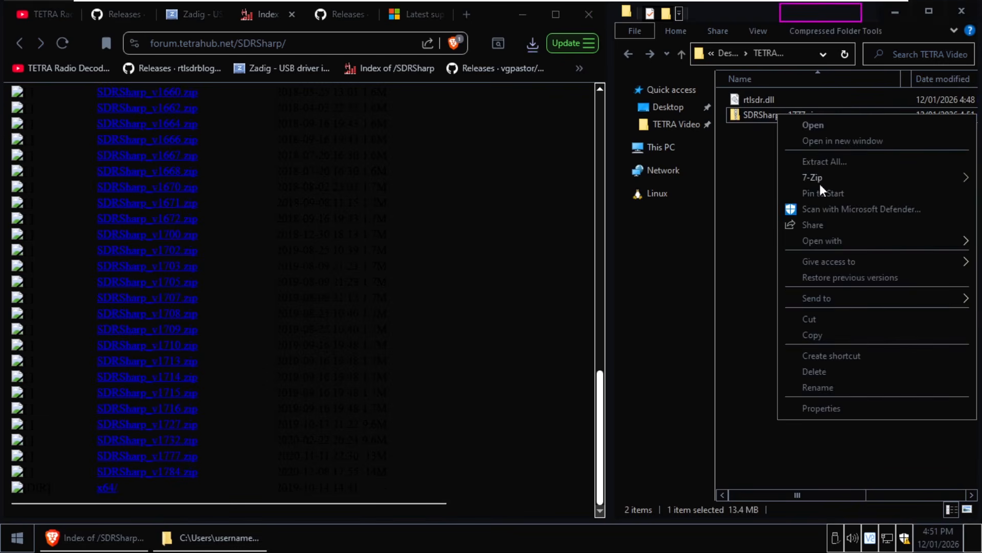
mouse_move(818, 178)
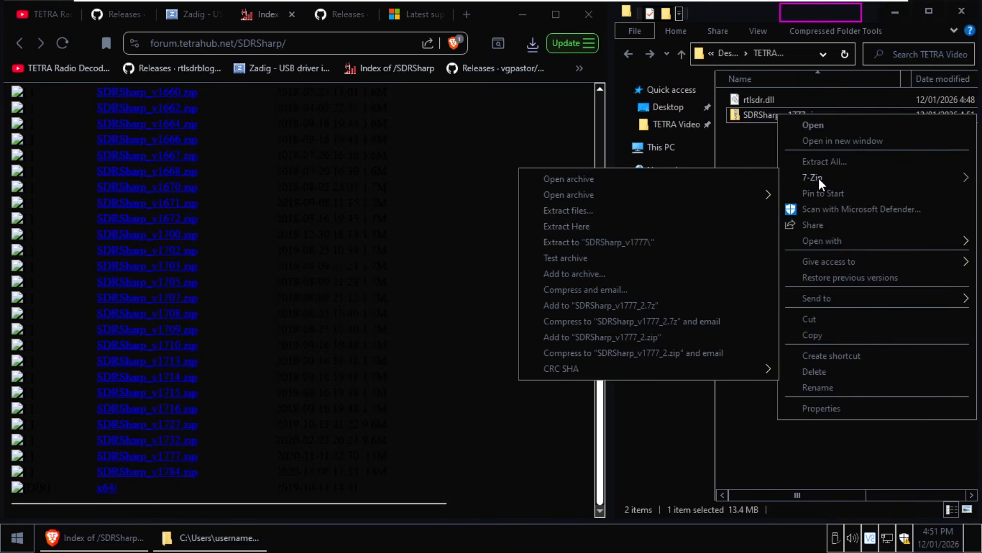
click(628, 242)
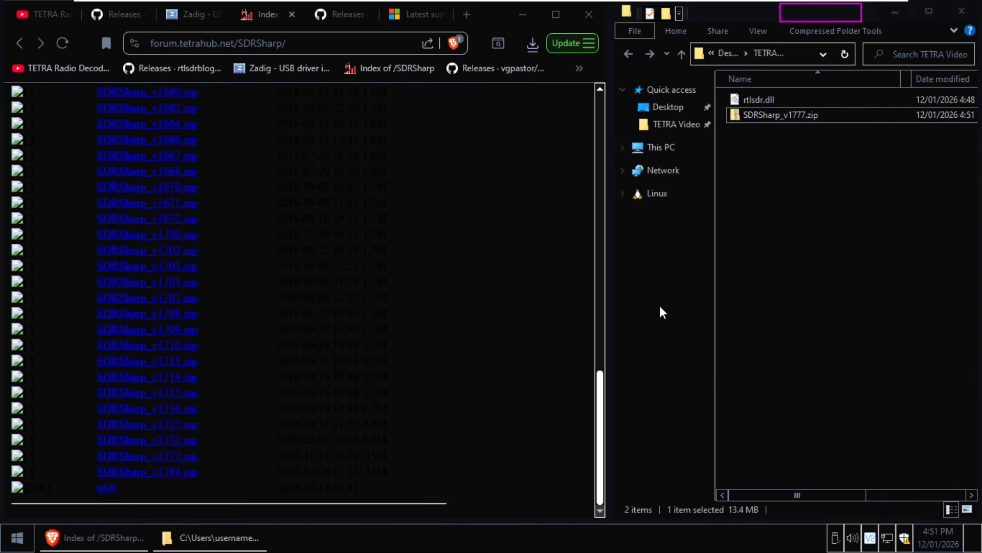
- Move rtlsdr.dll from the TETRA Video folder into the SDRSharp_v1777 folder
right_click(757, 98)
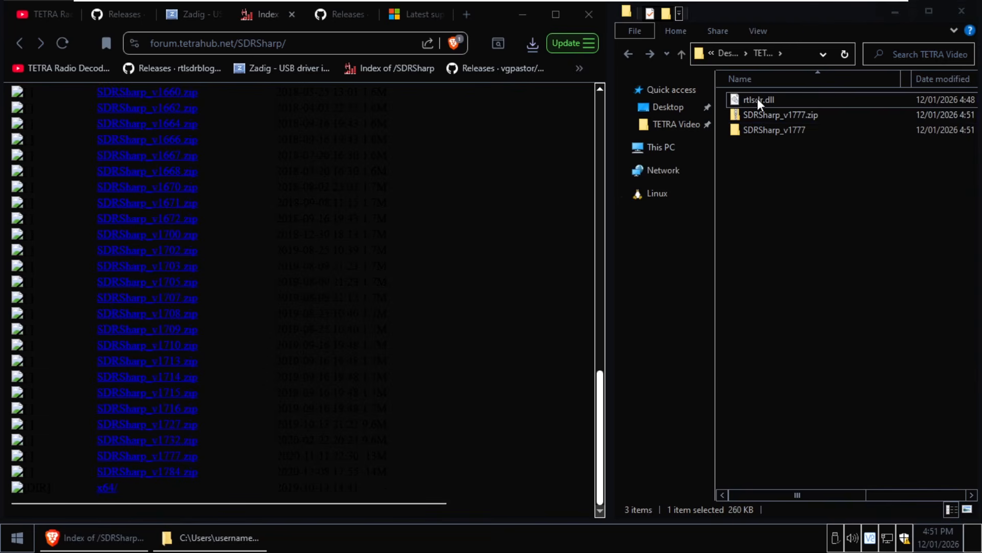
click(798, 236)
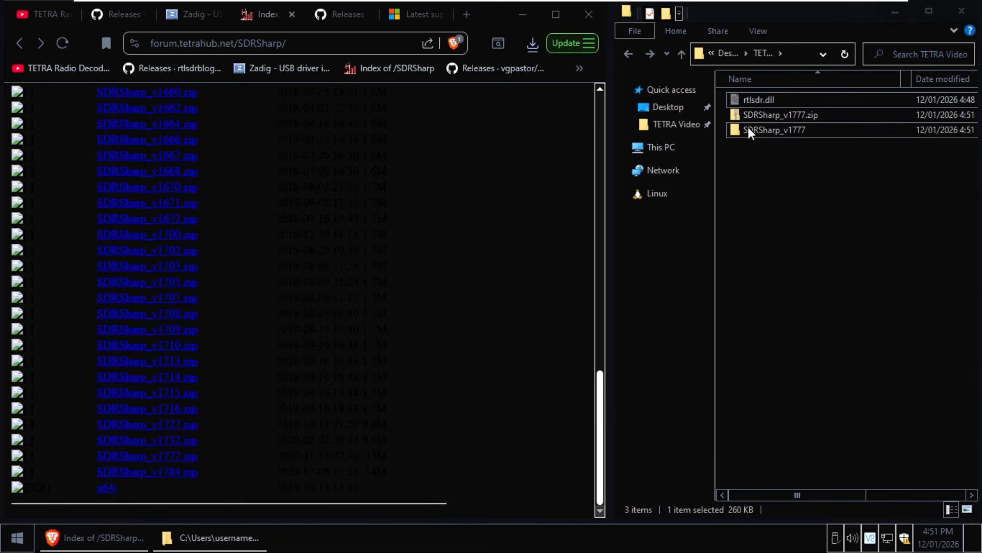
right_click(769, 133)
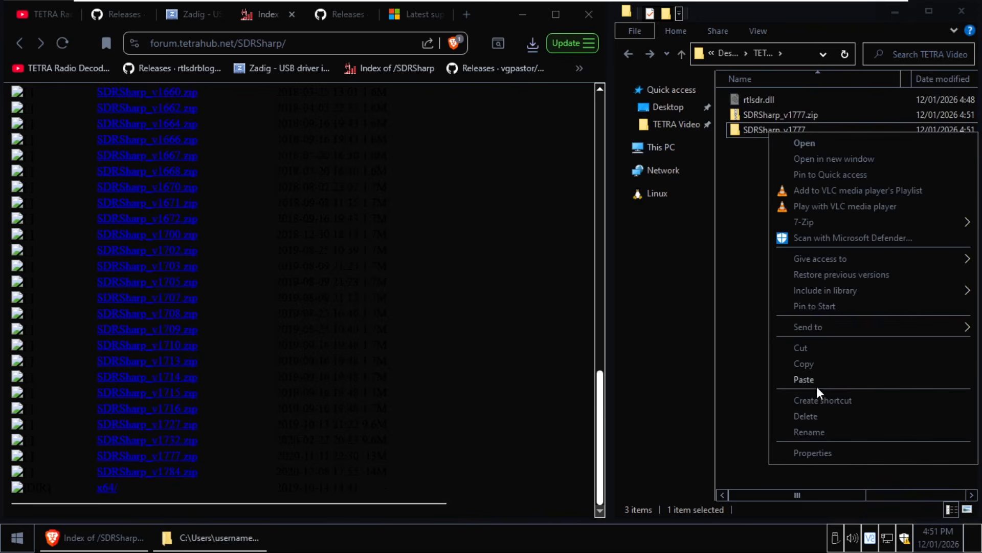
click(804, 380)
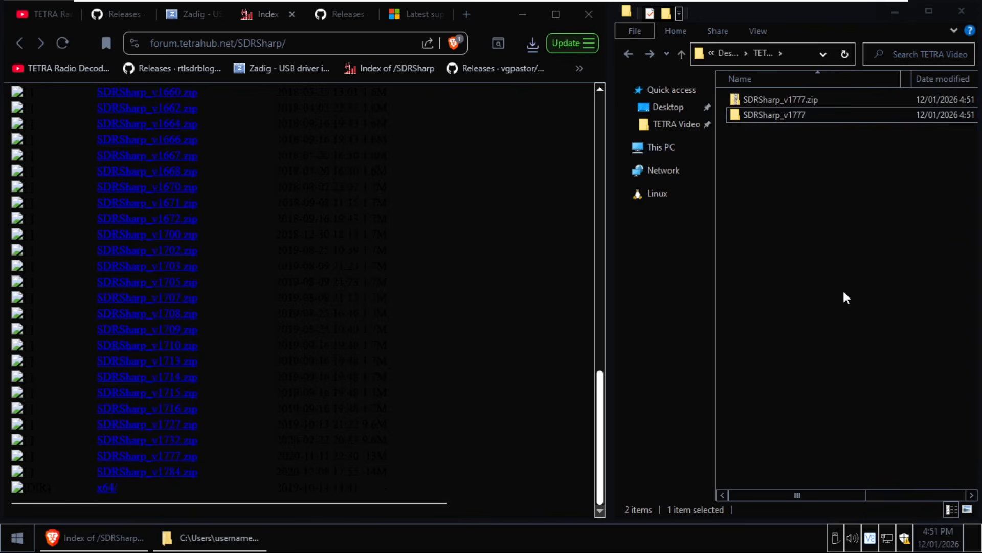
- Delete the SDRSharp_v1777.zip archive from the TETRA Video folder
click(763, 98)
right_click(764, 98)
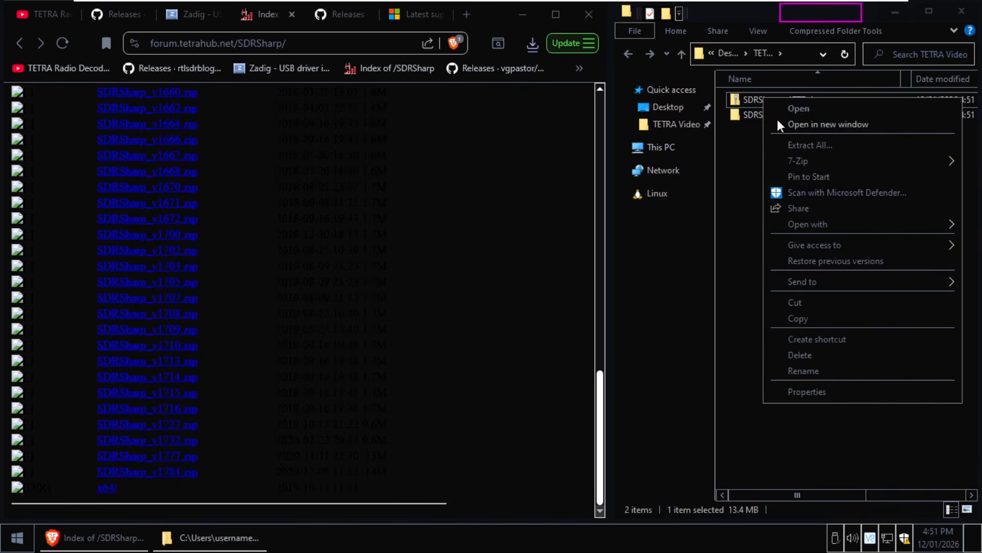
click(815, 354)
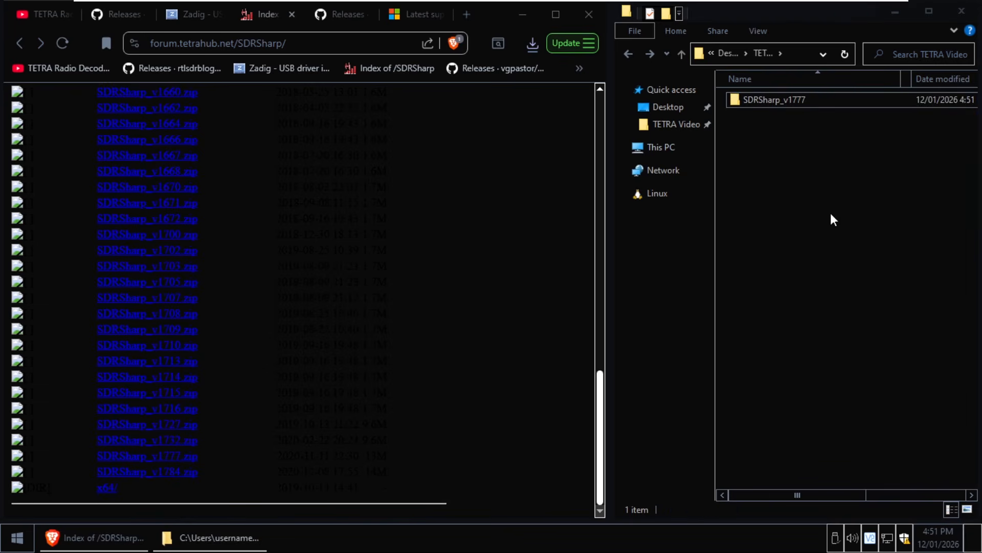
- Download README.TXT, SDRSharp.Tetra.dll and tetraVoiceDec.dll from the SDR-Tetra-Plugin GitHub releases page into the TETRA Video folder
click(342, 11)
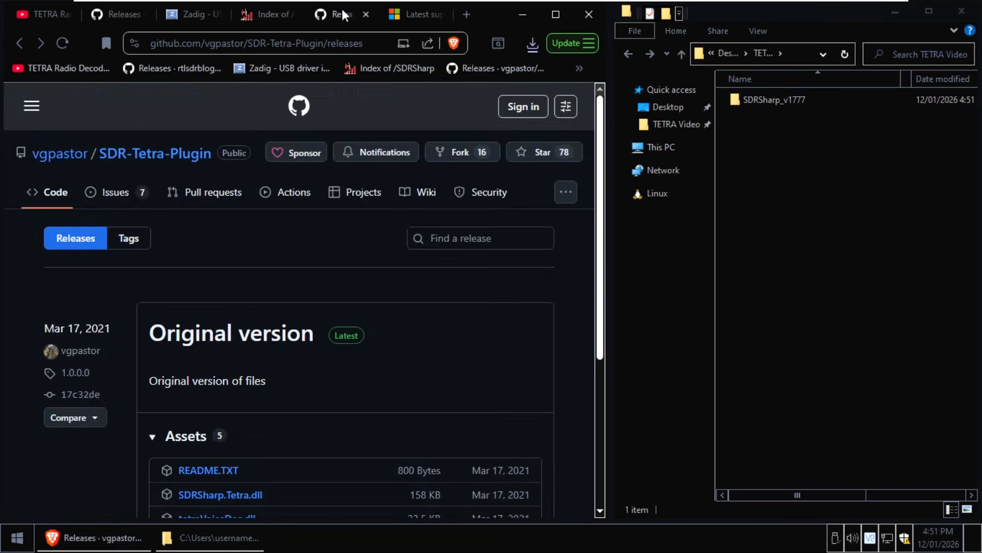
scroll(324, 262, down, 3)
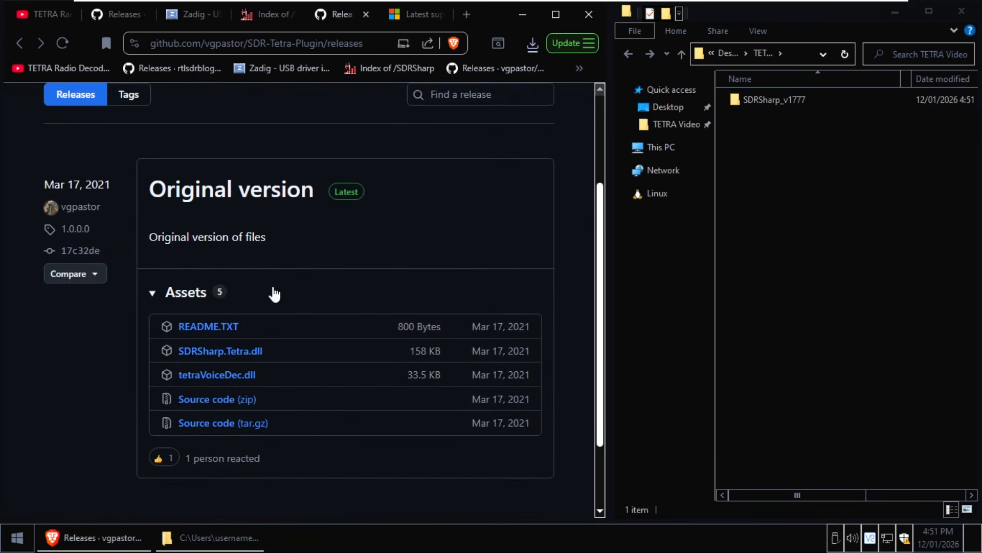
click(215, 327)
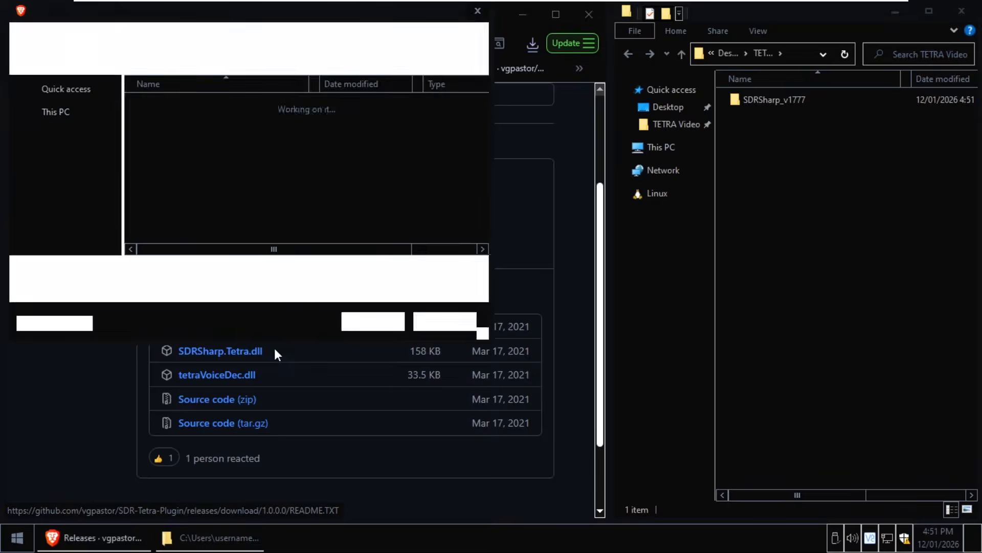
click(371, 320)
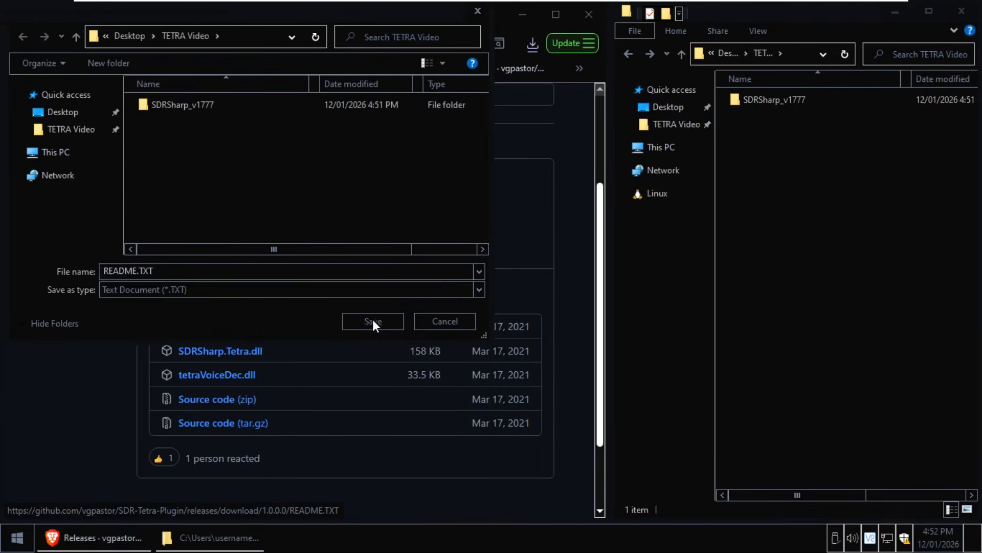
click(210, 352)
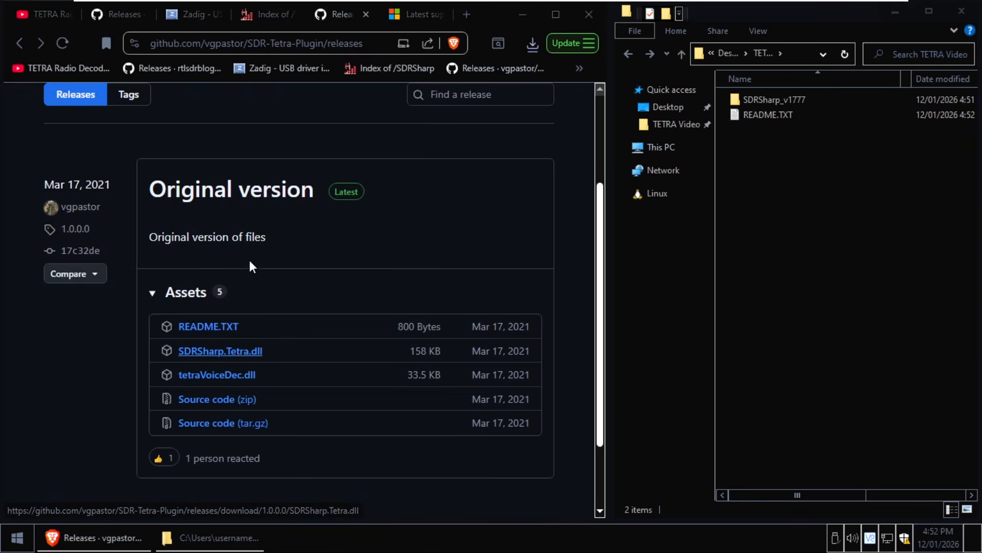
click(365, 320)
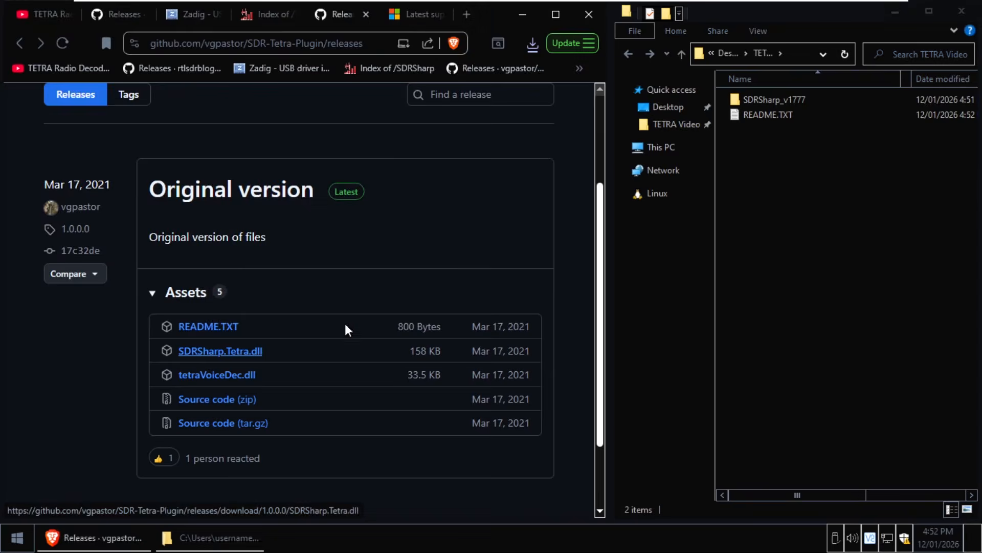
click(233, 377)
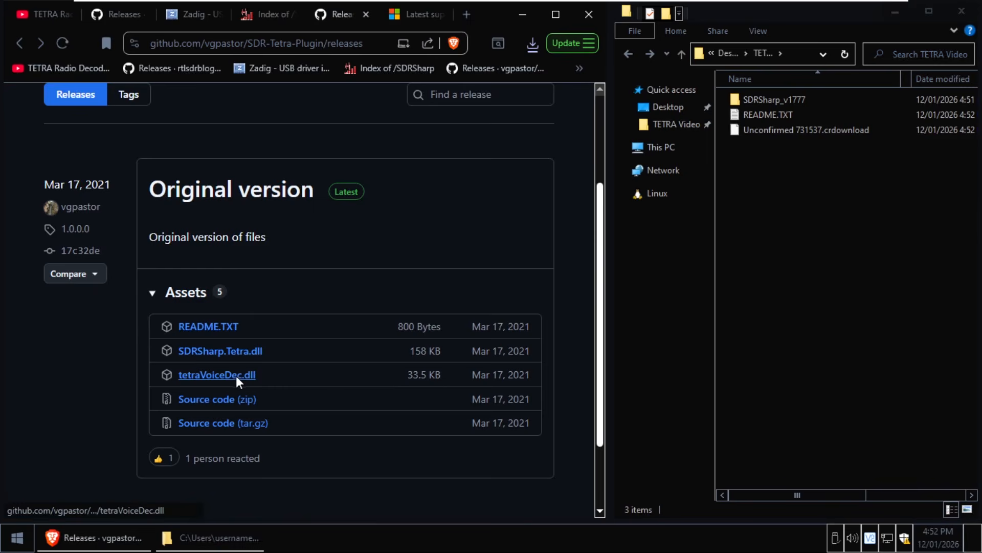
click(383, 320)
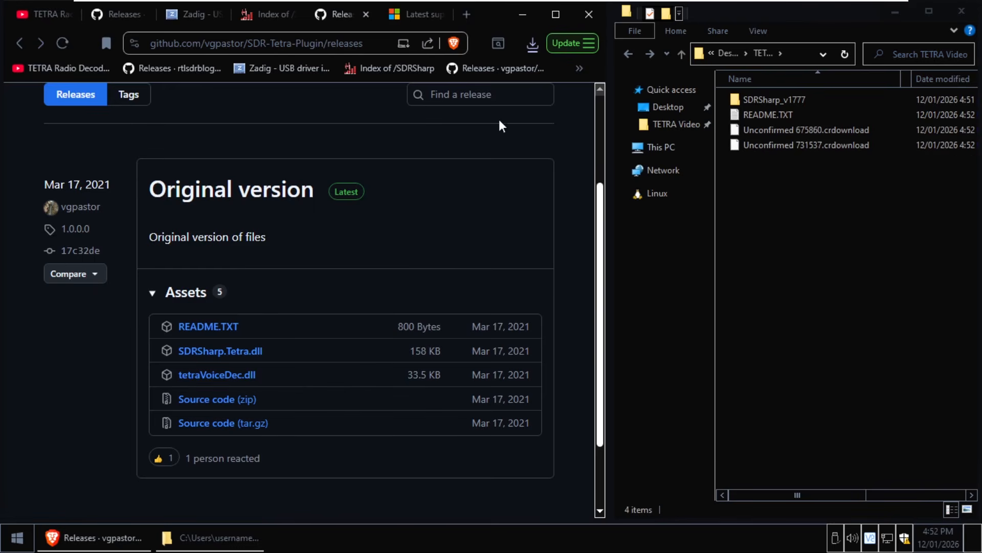
- Allow the blocked unverified downloads of tetraVoiceDec.dll and SDRSharp.Tetra.dll
click(532, 44)
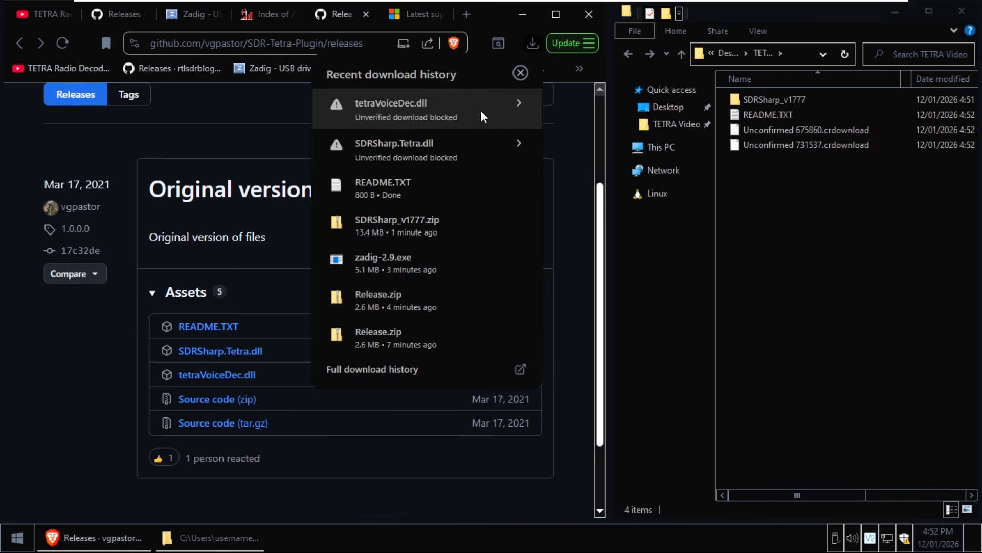
click(513, 103)
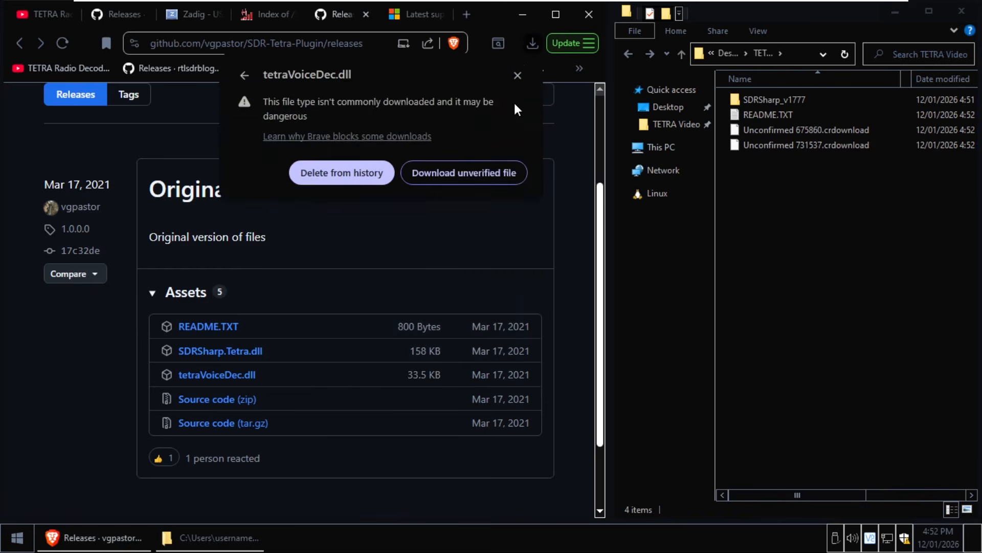
click(464, 173)
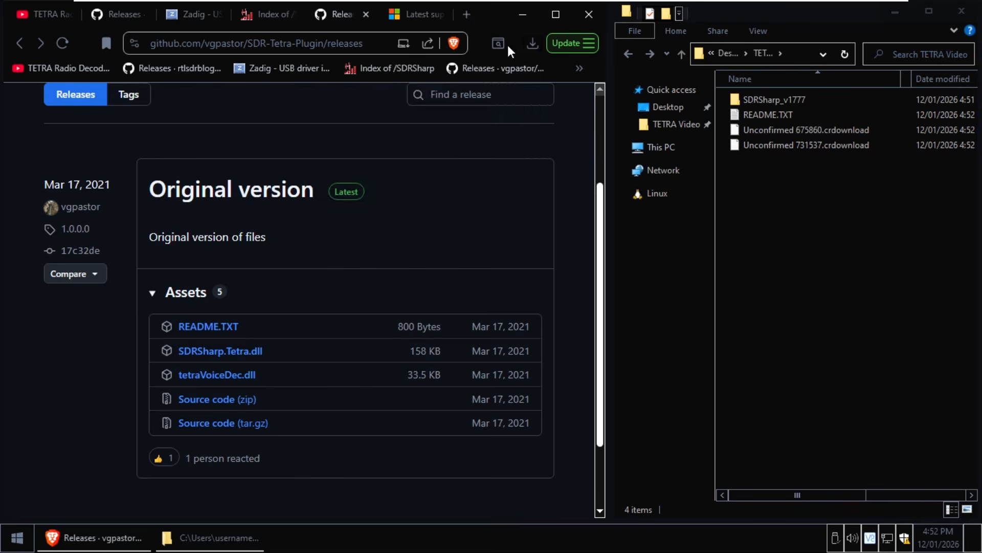
click(533, 44)
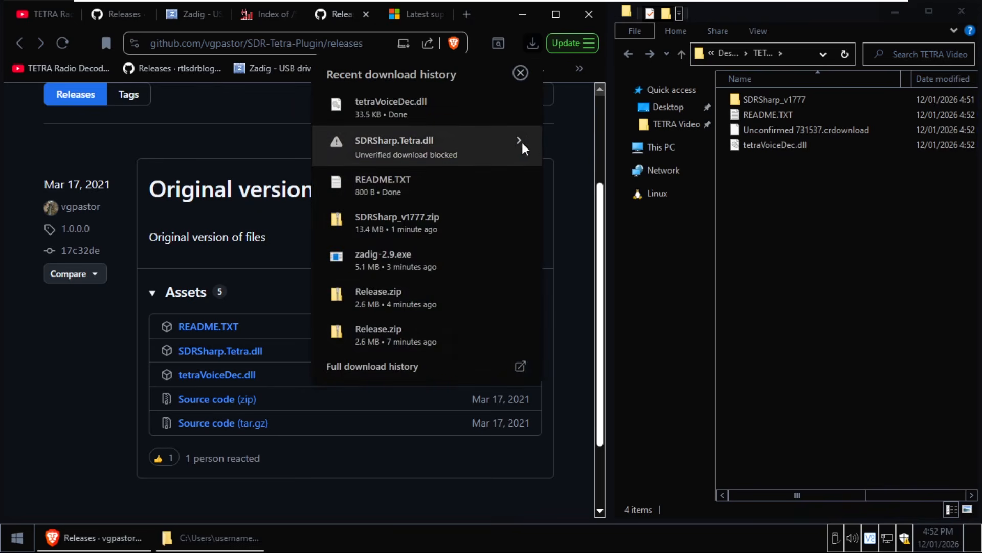
click(518, 141)
click(466, 174)
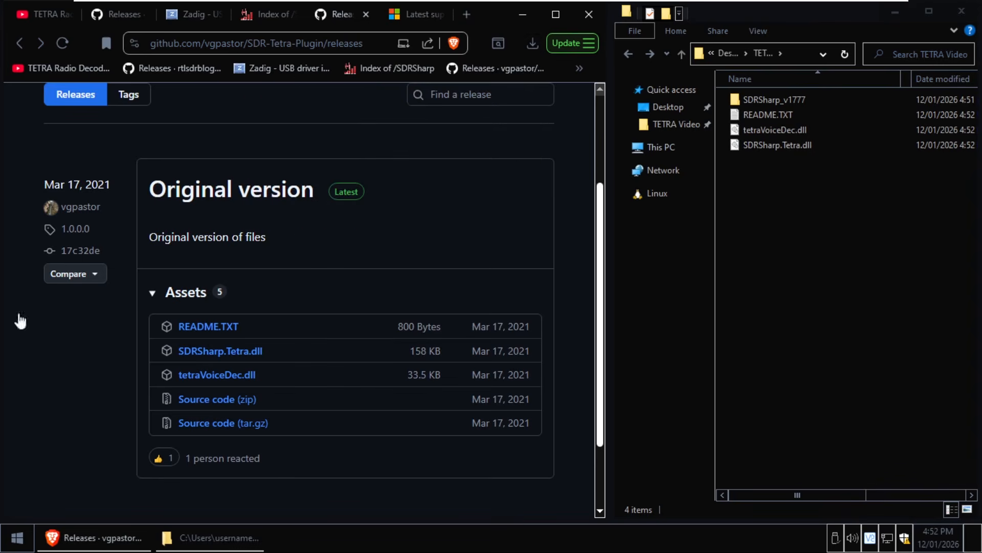
- Move tetraVoiceDec.dll and SDRSharp.Tetra.dll from the TETRA Video folder into the SDRSharp_v1777 folder
click(837, 259)
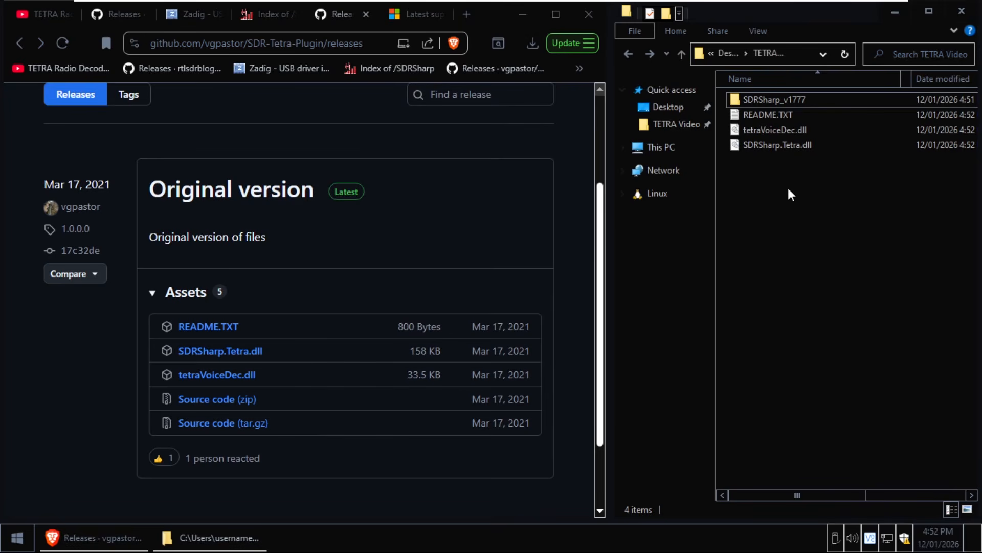
drag(787, 159, 766, 129)
right_click(766, 129)
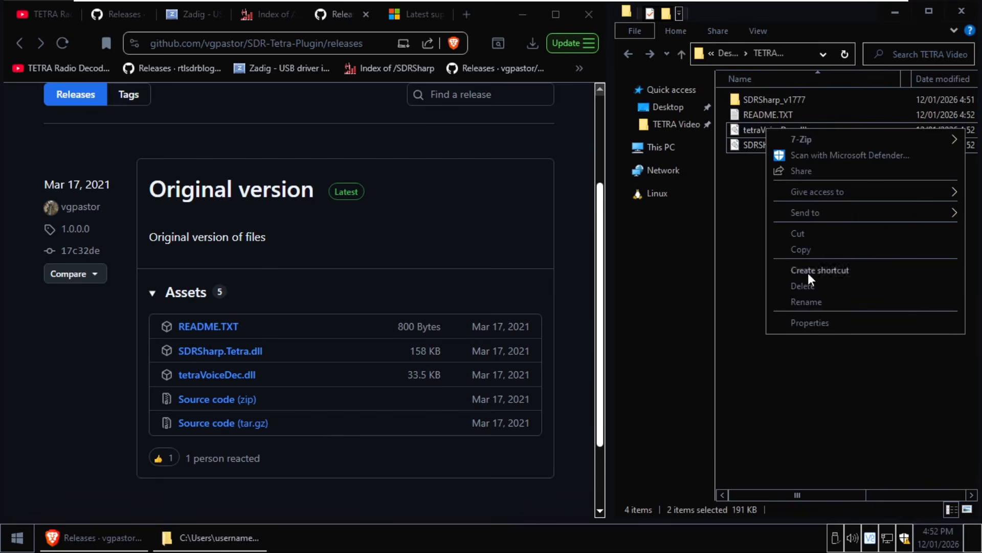
click(805, 231)
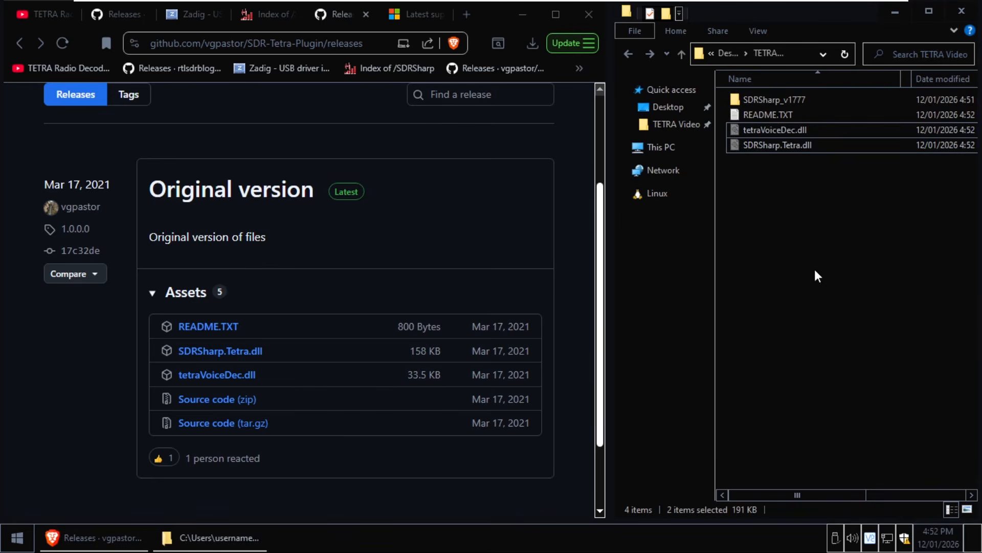
double_click(784, 99)
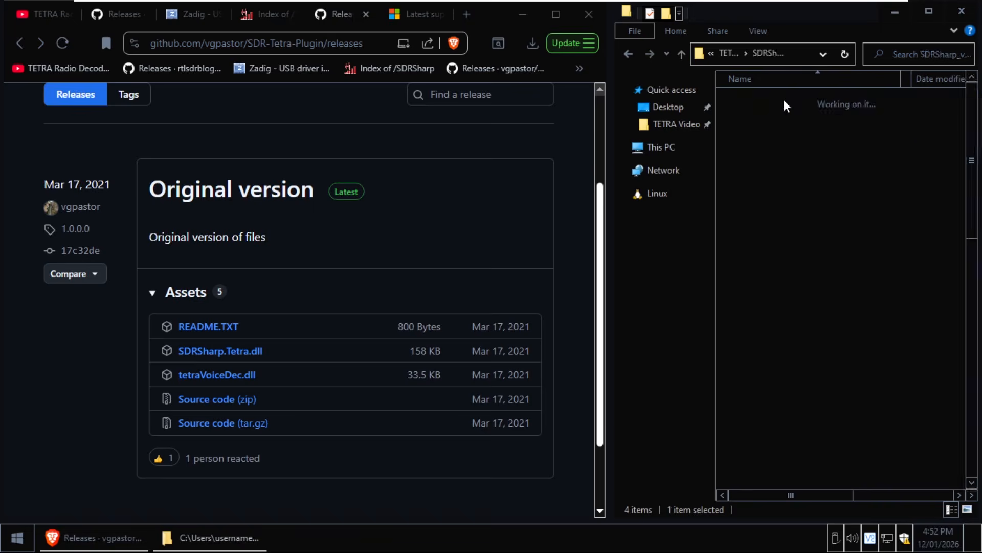
right_click(876, 241)
click(874, 339)
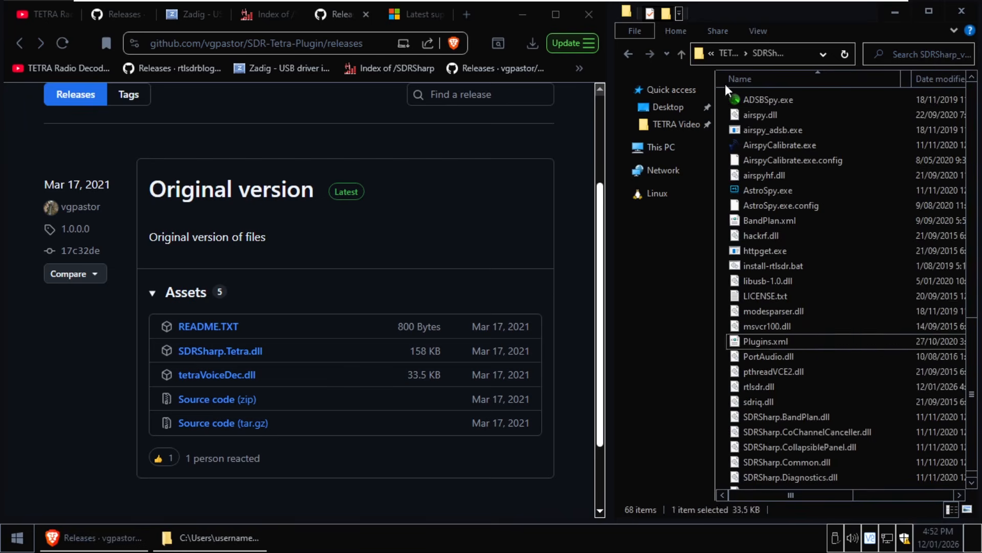
- Open README.TXT from the TETRA Video folder and arrange its window beside the folder view
click(627, 53)
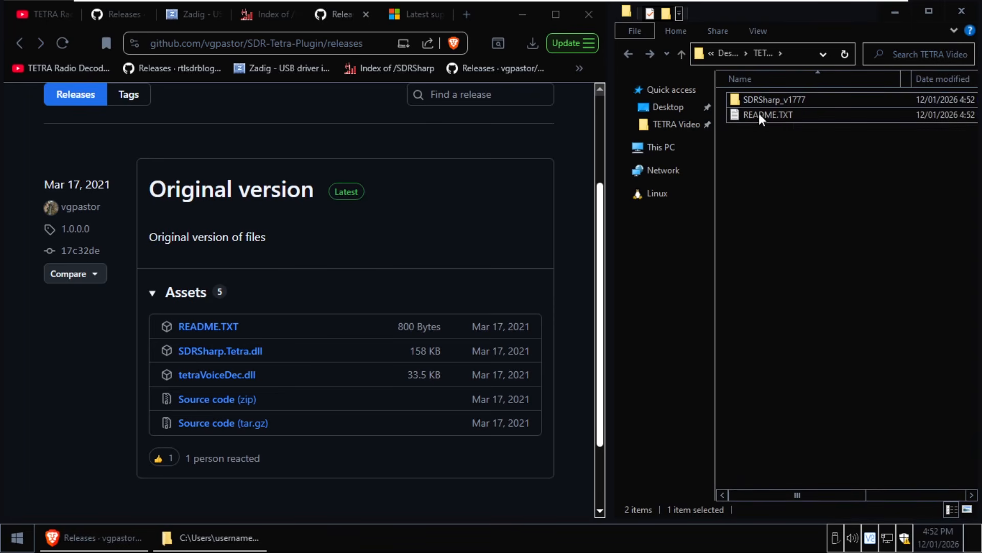
click(793, 164)
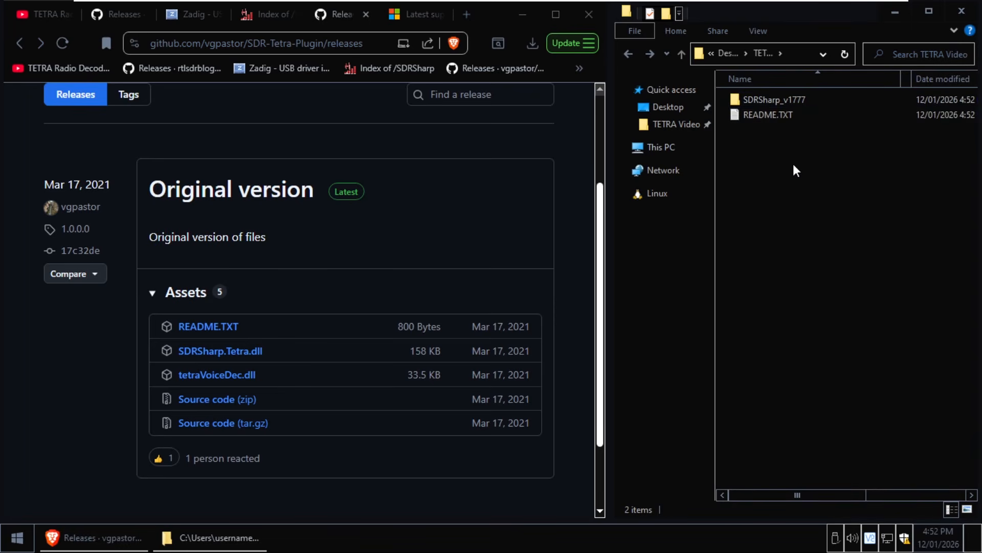
double_click(769, 116)
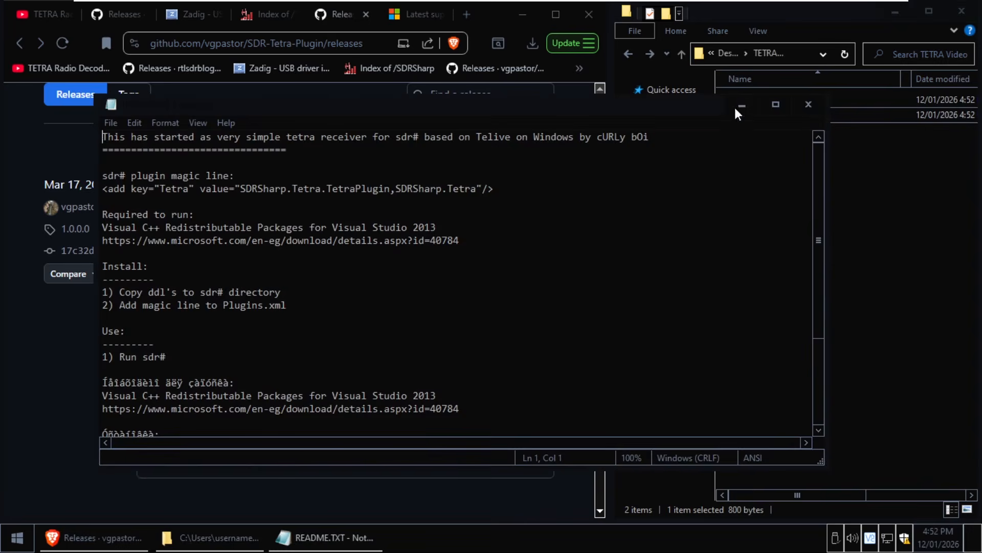
drag(825, 198, 624, 194)
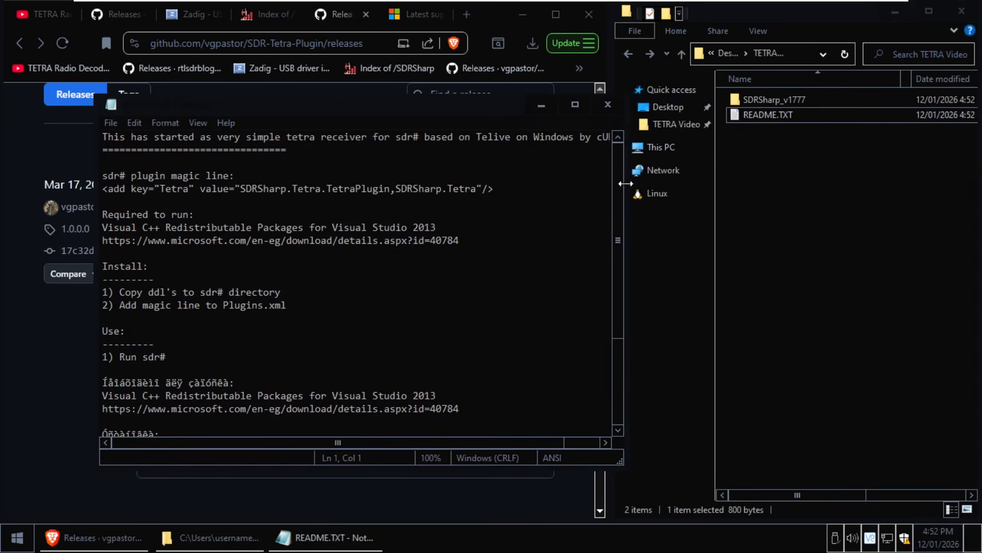
drag(469, 110, 419, 86)
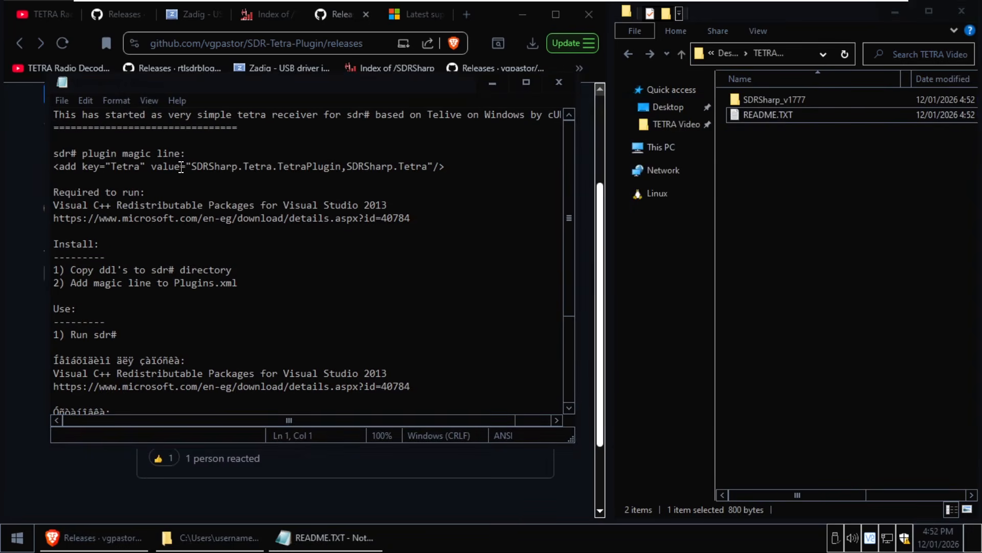
- Copy the plugin magic line <add key="Tetra" value="SDRSharp.Tetra.TetraPlugin,SDRSharp.Tetra"/> from README.TXT
drag(448, 166, 54, 165)
right_click(205, 164)
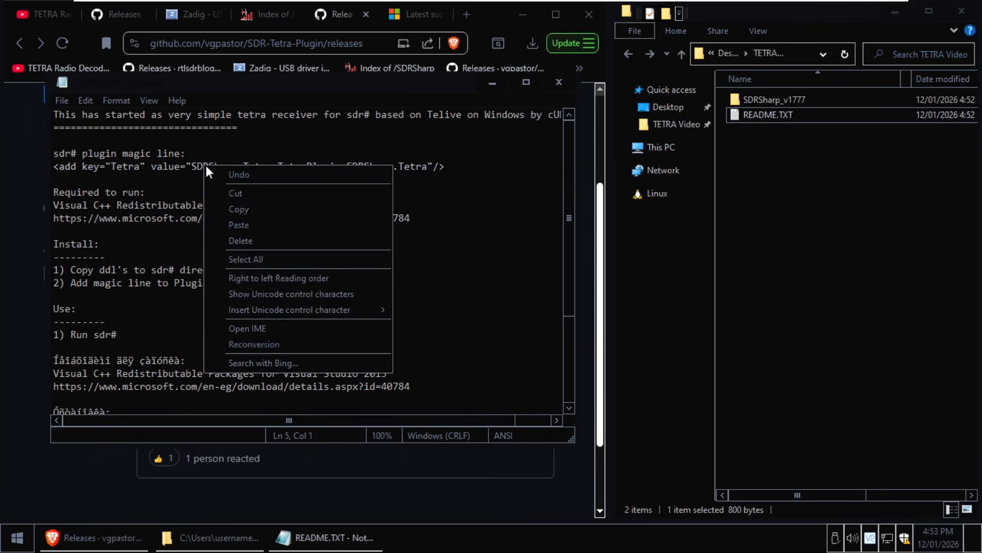
click(236, 207)
click(57, 166)
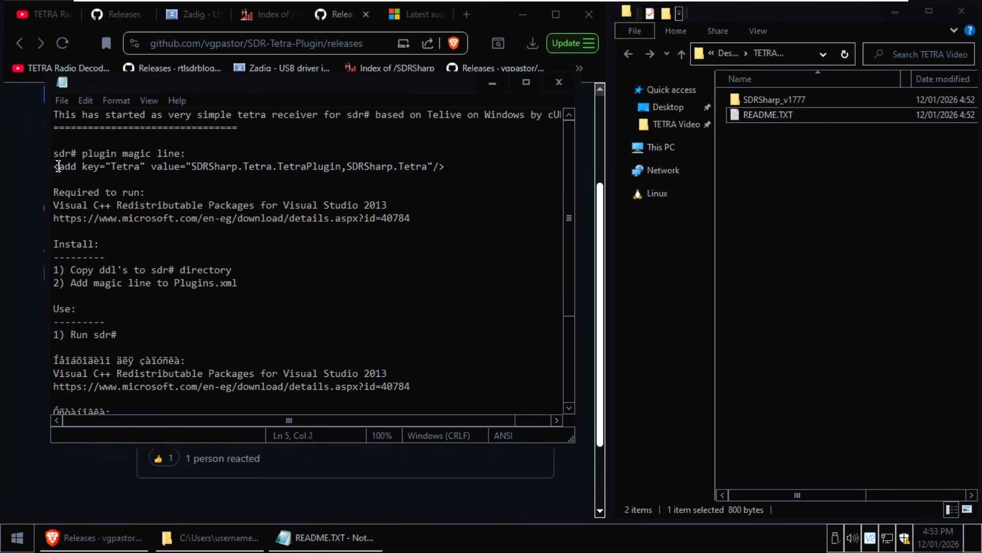
click(460, 169)
click(64, 166)
click(55, 166)
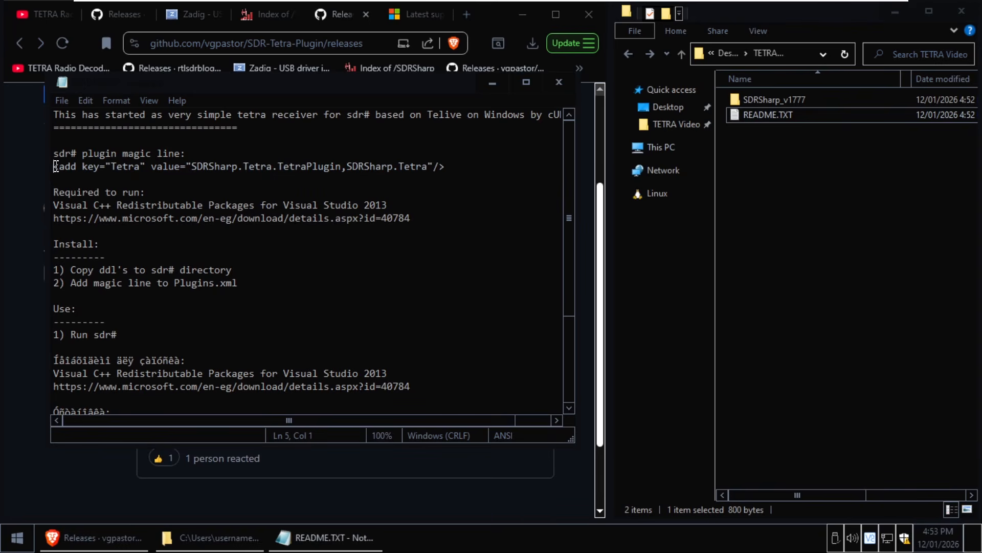
right_click(410, 165)
click(447, 210)
- Open Plugins.xml from the SDRSharp_v1777 folder for editing in Notepad
double_click(791, 99)
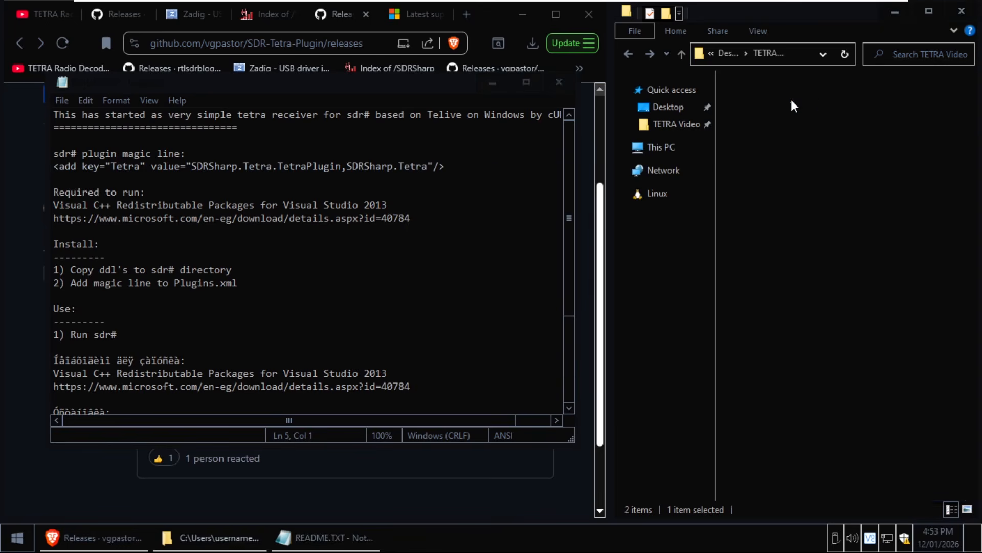
scroll(860, 360, down, 3)
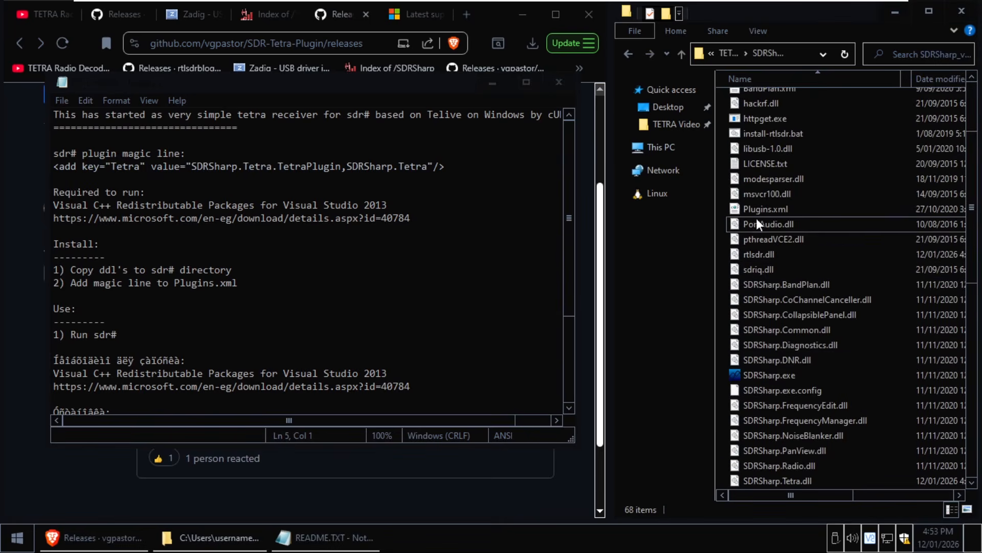
click(771, 209)
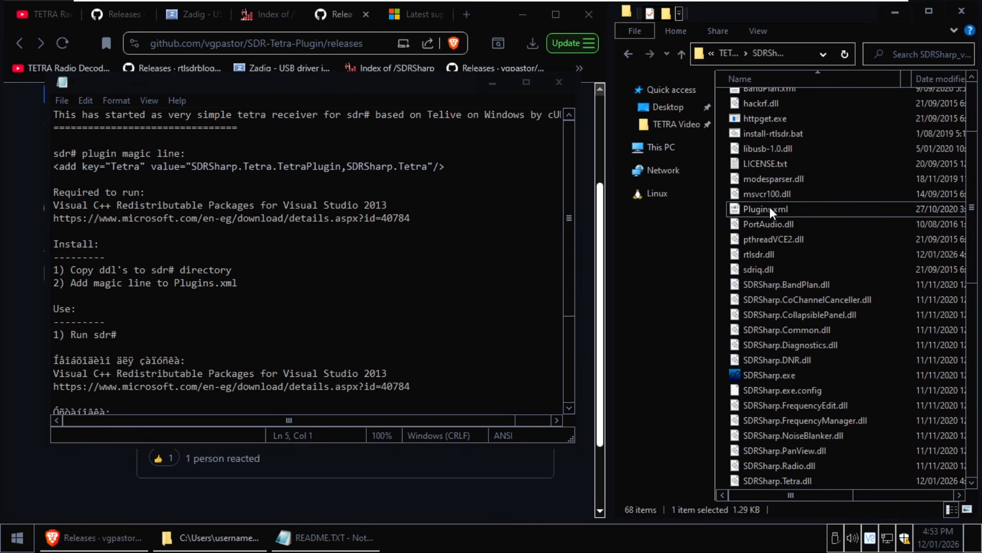
right_click(778, 208)
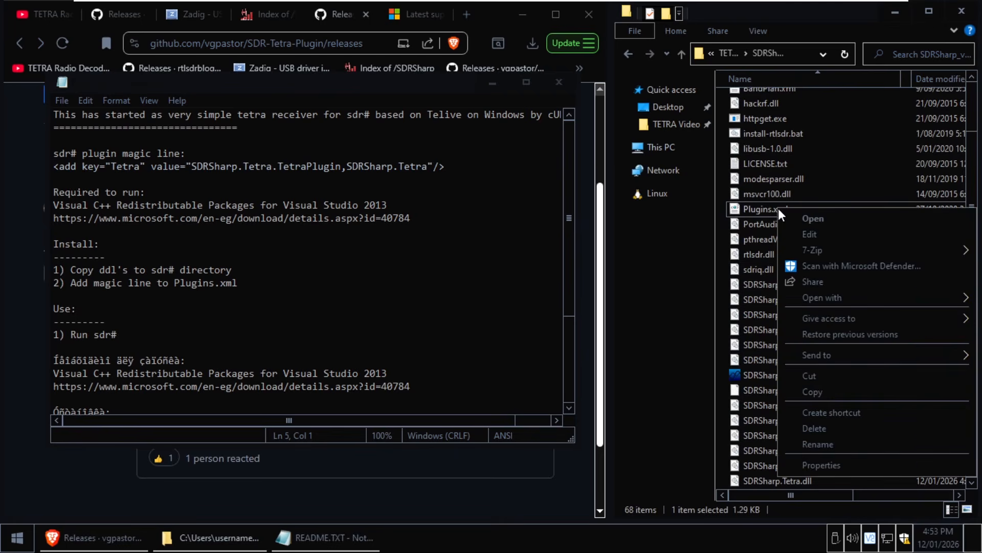
click(811, 234)
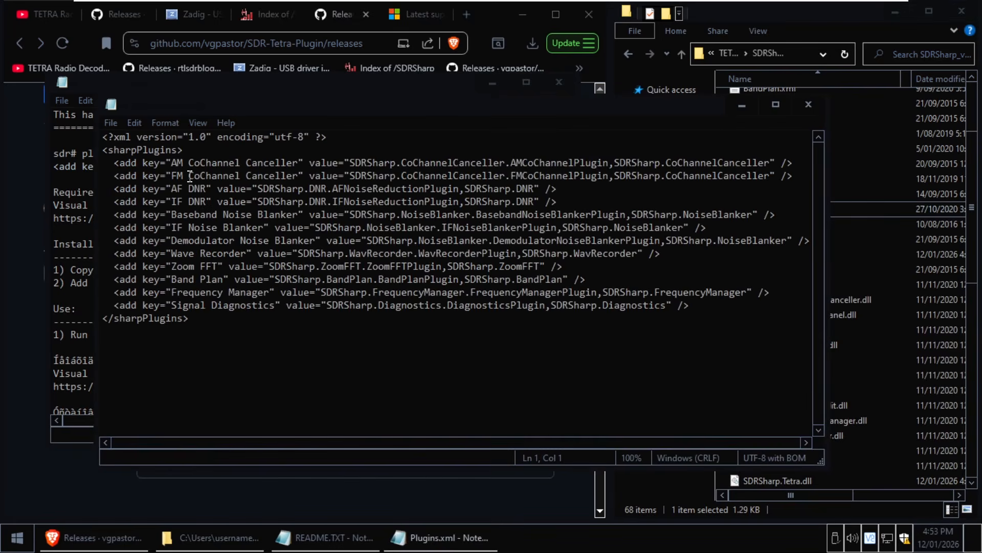
- Insert the copied Tetra plugin line on a new line directly below the <sharpPlugins> tag in Plugins.xml
click(468, 286)
click(709, 304)
click(190, 151)
key(Return)
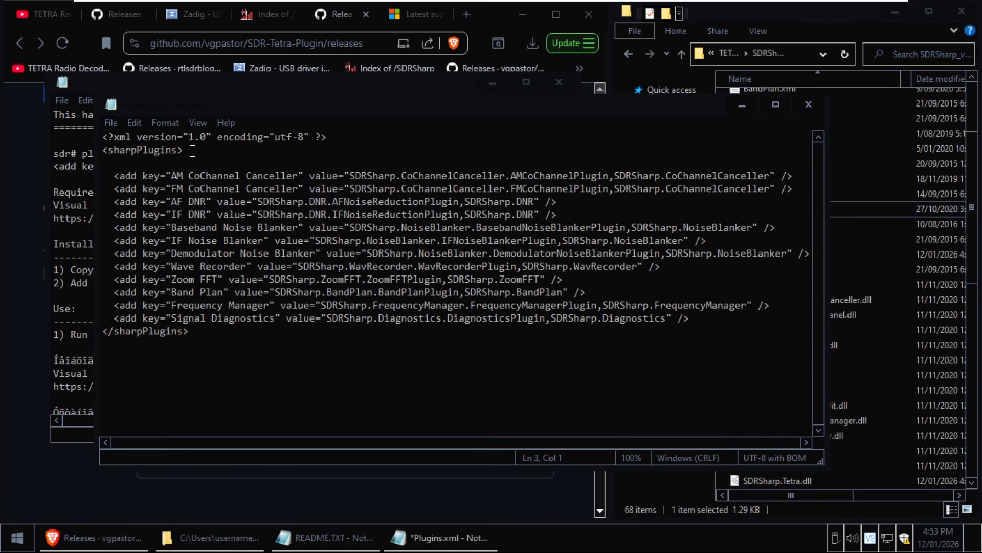
right_click(132, 164)
click(173, 223)
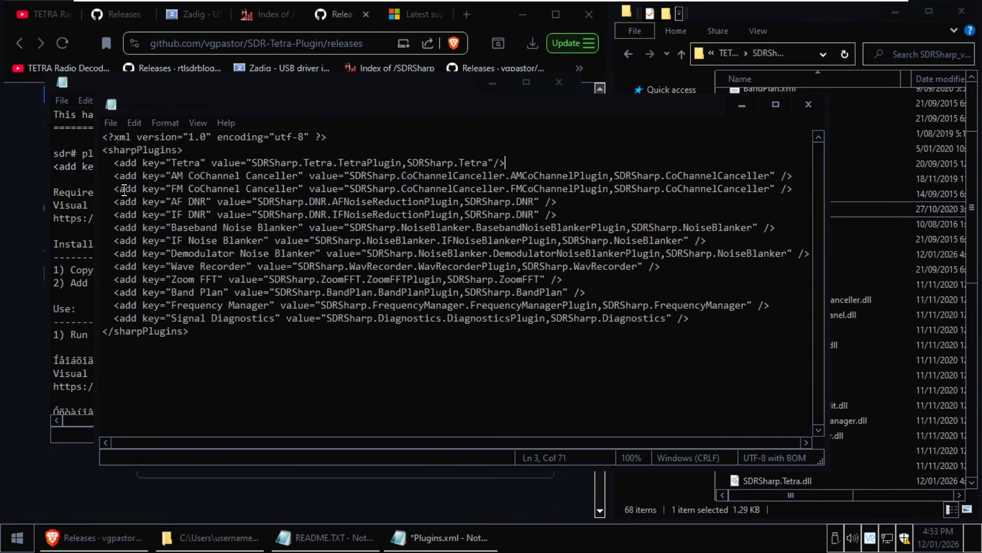
click(109, 174)
- Save the edited Plugins.xml, then close it and README.TXT
click(106, 122)
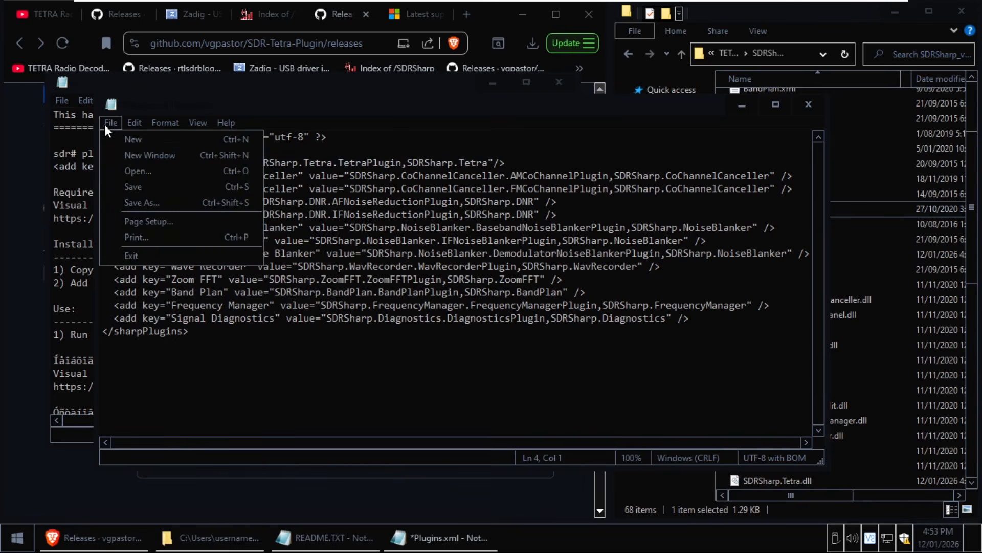
click(124, 188)
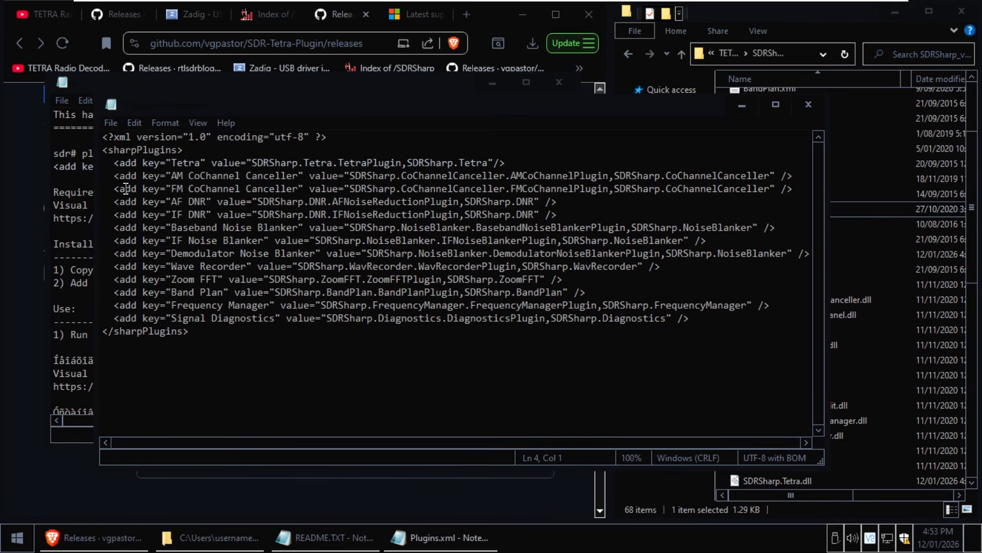
click(808, 107)
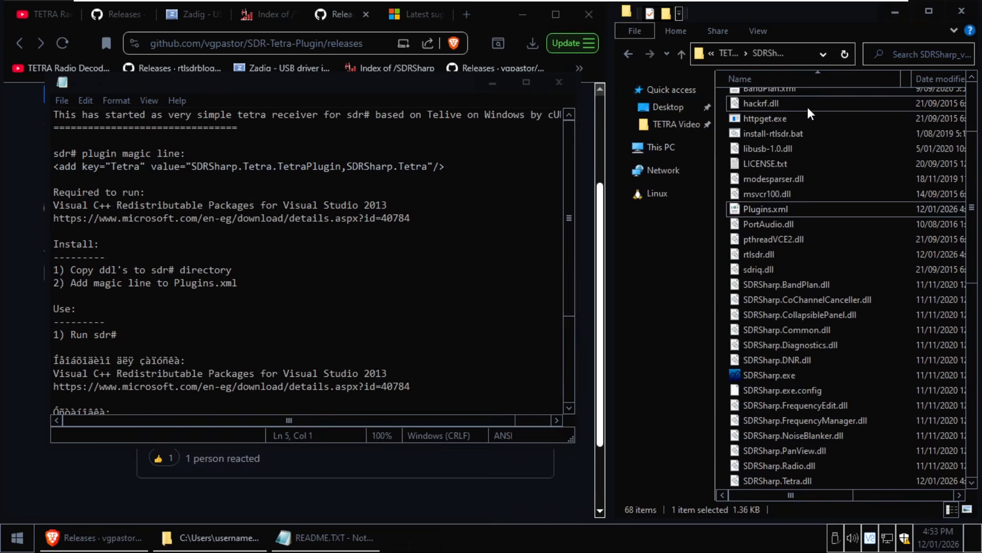
click(550, 88)
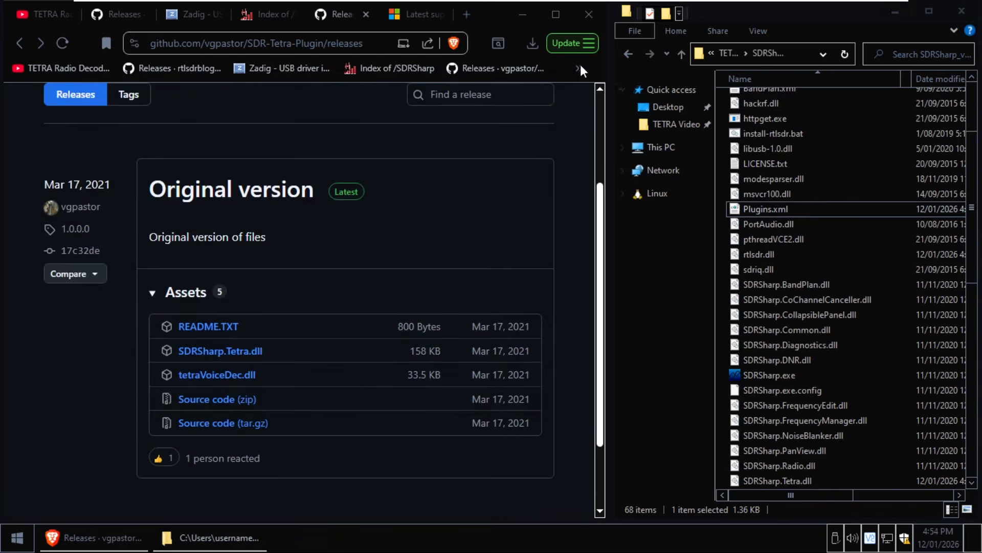
- Download vcredist_x86.exe from the Visual Studio 2013 (VC++ 12.0) section of the Microsoft Learn page into the TETRA Video folder
click(628, 55)
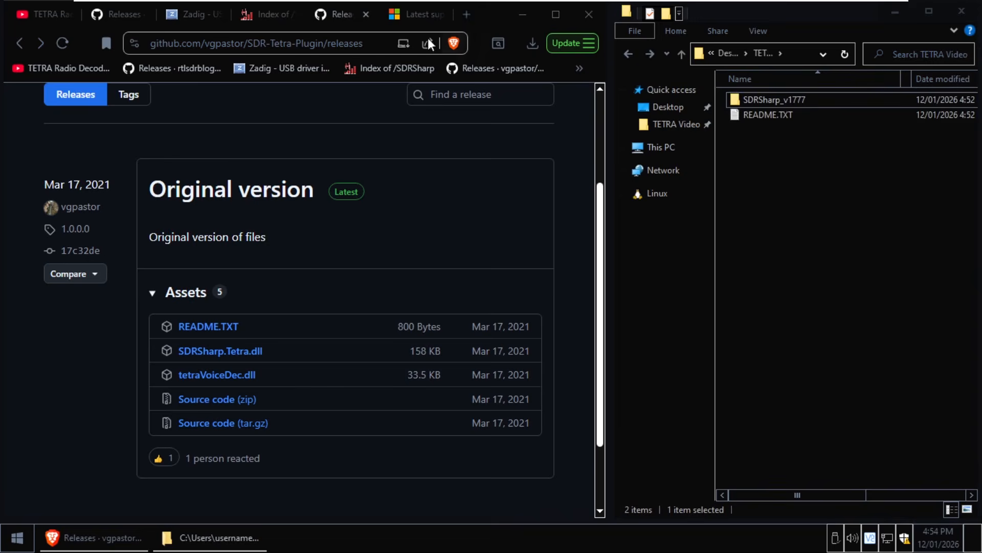
click(410, 17)
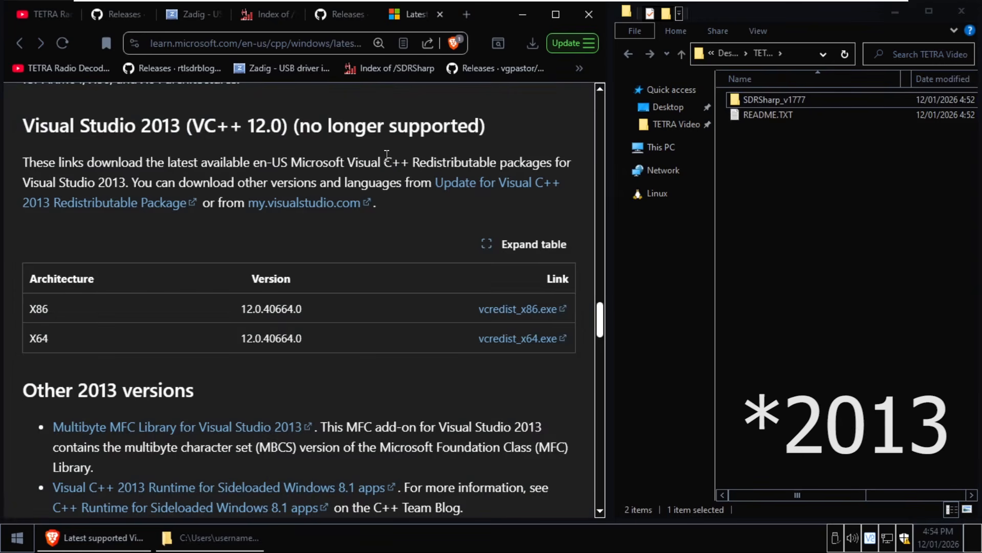
drag(182, 126, 142, 125)
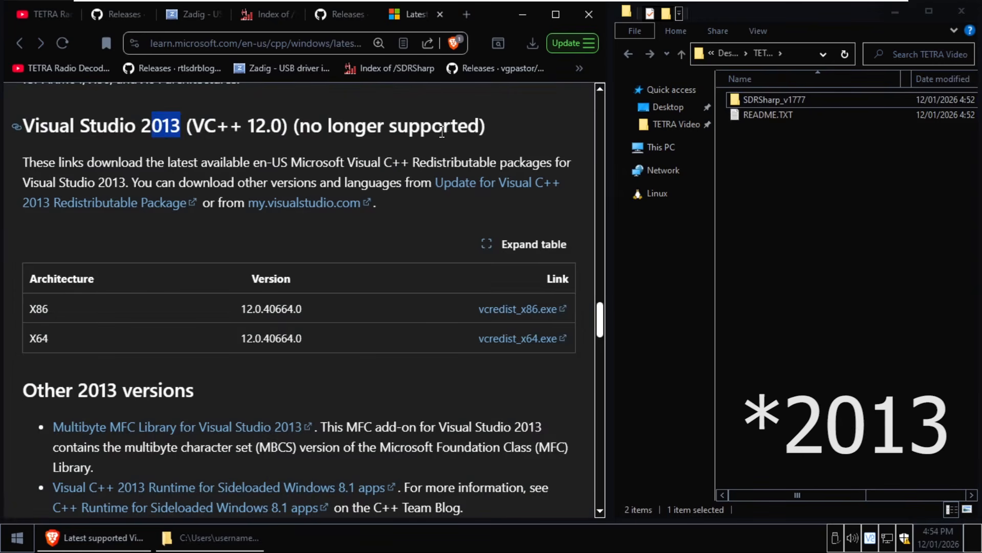
scroll(440, 138, up, 10)
scroll(439, 147, up, 5)
scroll(434, 143, down, 15)
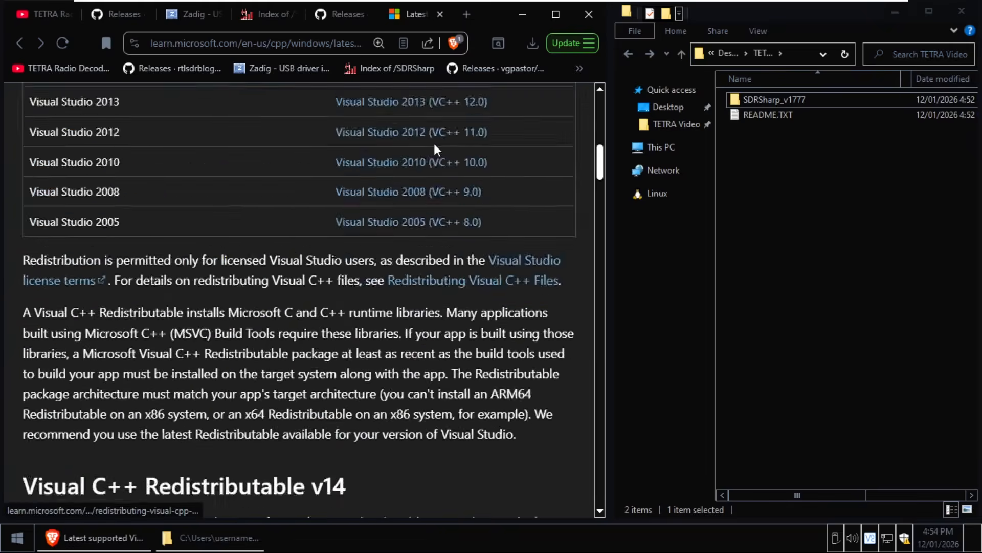
scroll(456, 171, down, 8)
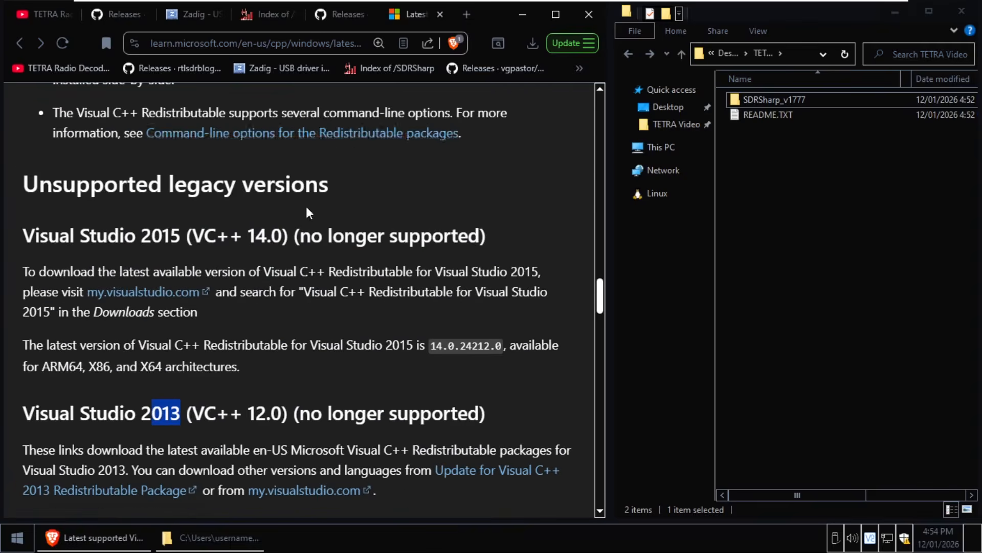
scroll(316, 211, down, 4)
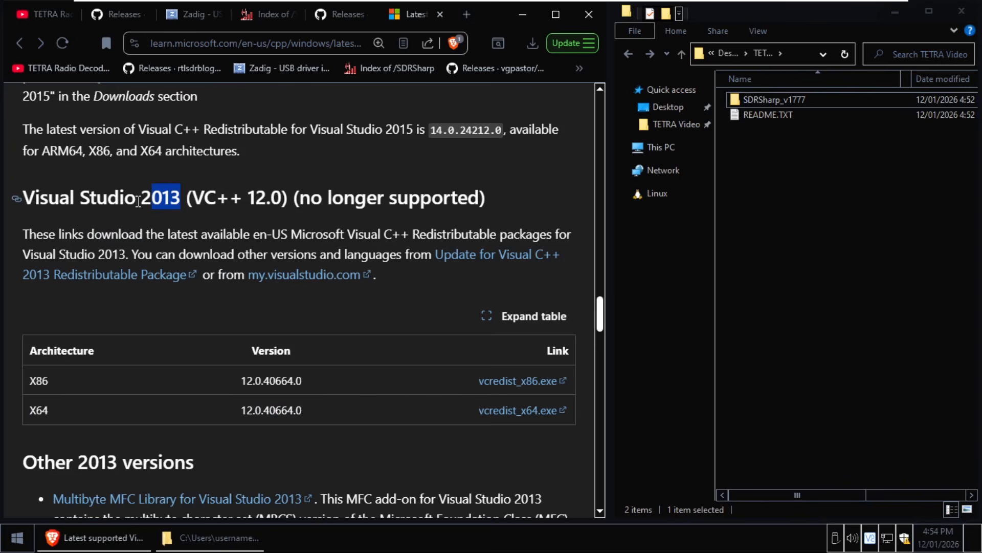
click(233, 196)
drag(167, 199, 108, 200)
scroll(83, 314, down, 2)
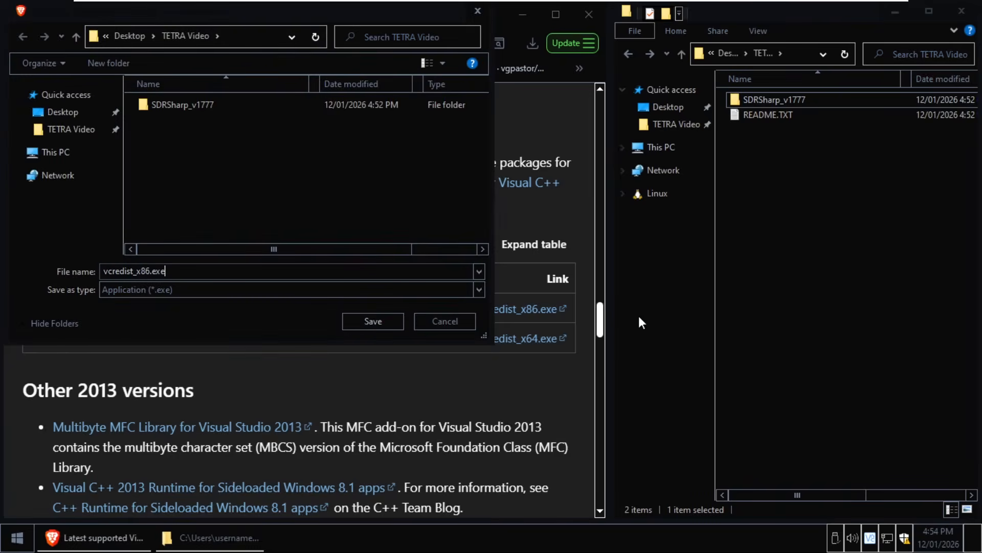
click(372, 321)
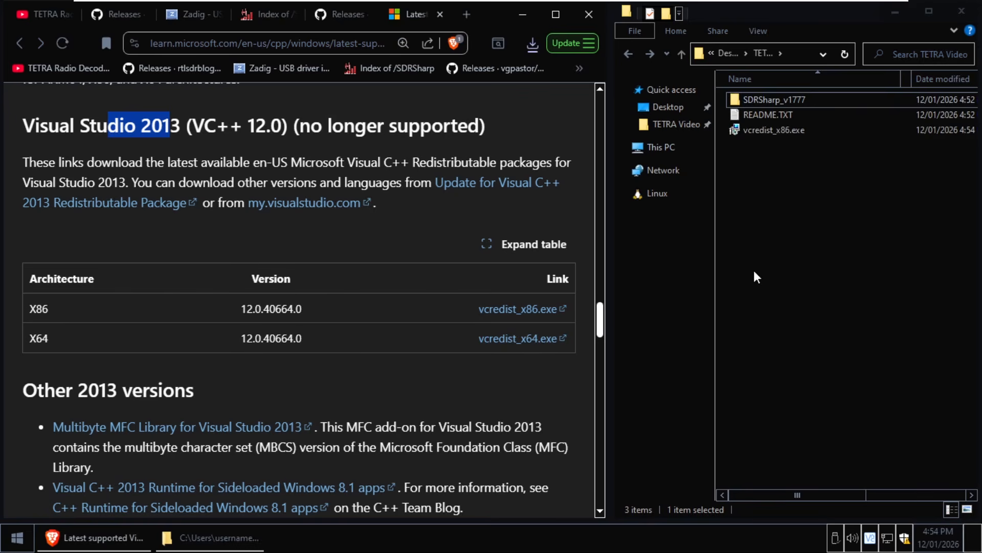
- Install the Microsoft Visual C++ 2013 Redistributable (x86) from vcredist_x86.exe, agreeing to the license terms, and close the finished setup
double_click(774, 131)
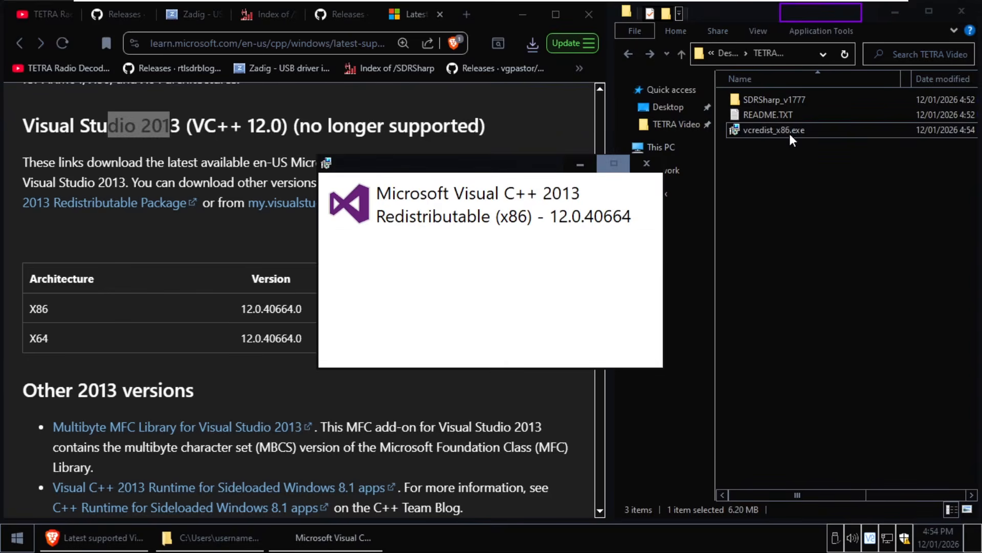
click(398, 329)
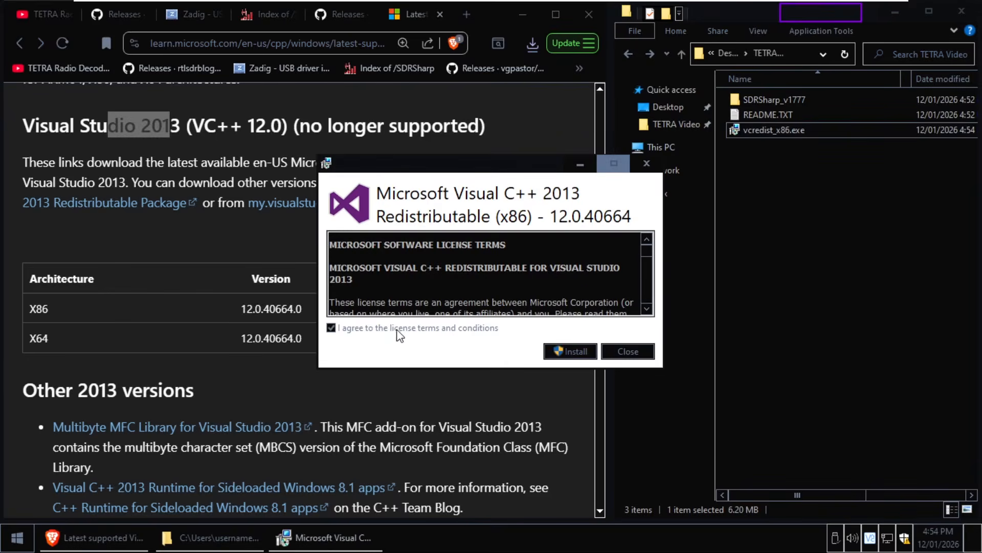
click(578, 352)
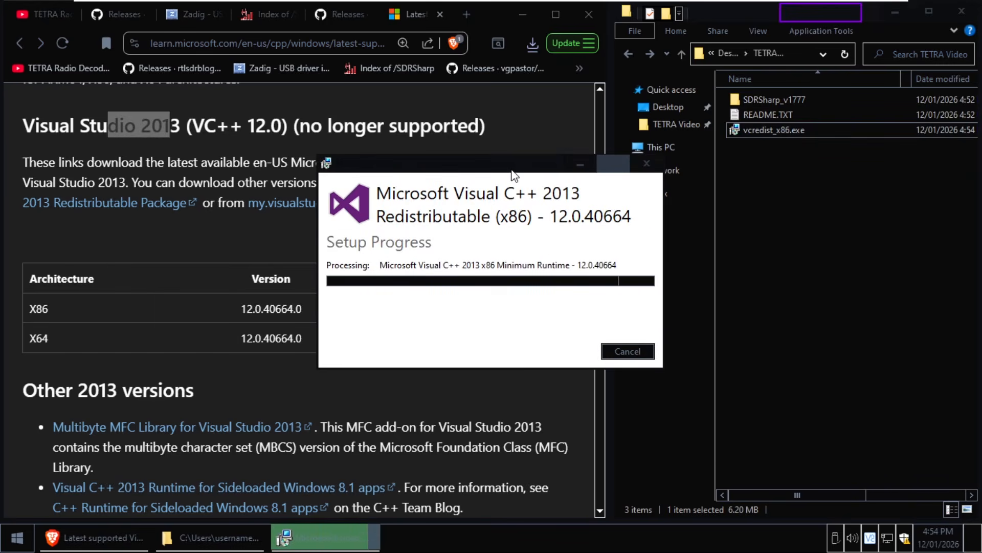
drag(511, 170, 374, 173)
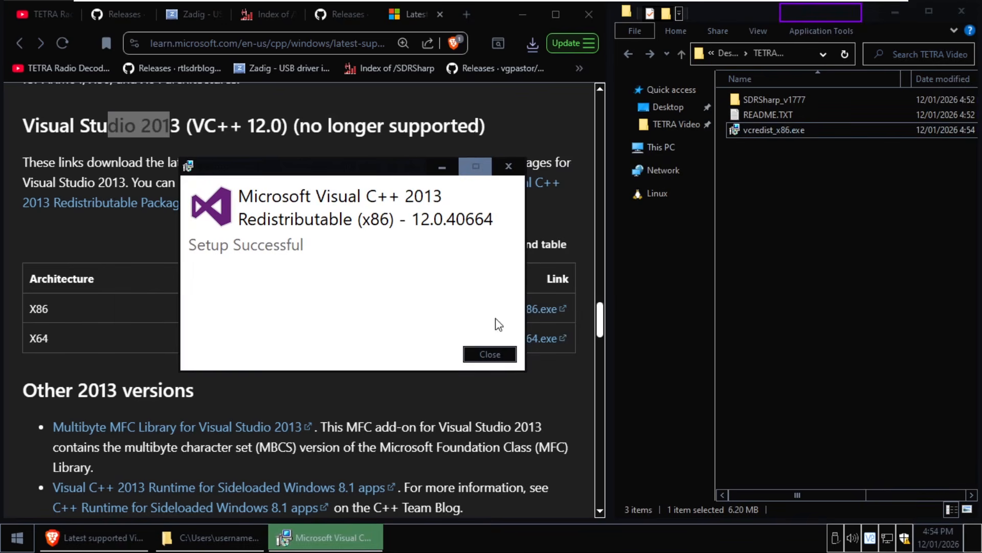
click(502, 348)
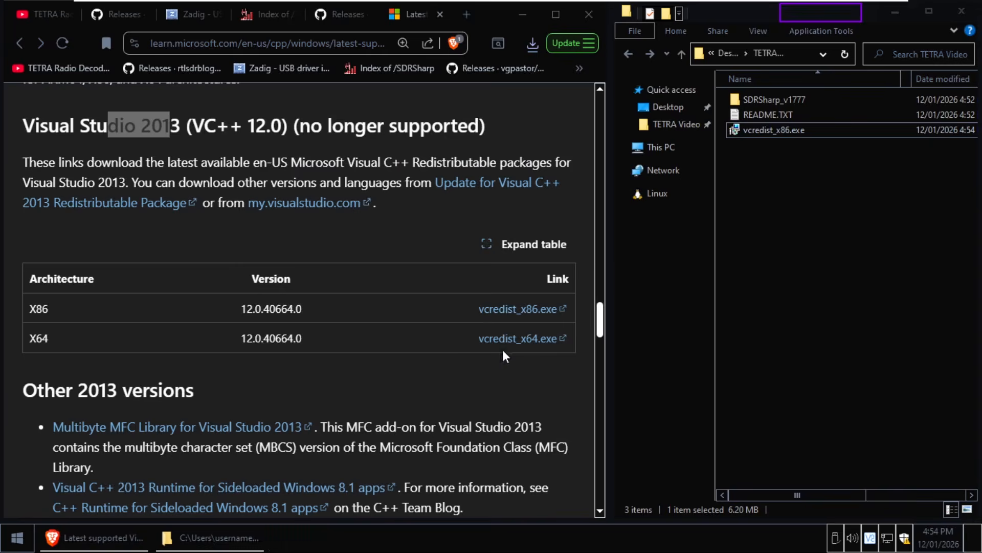
- Delete README.TXT and vcredist_x86.exe from the TETRA Video folder
drag(763, 143, 747, 118)
right_click(760, 116)
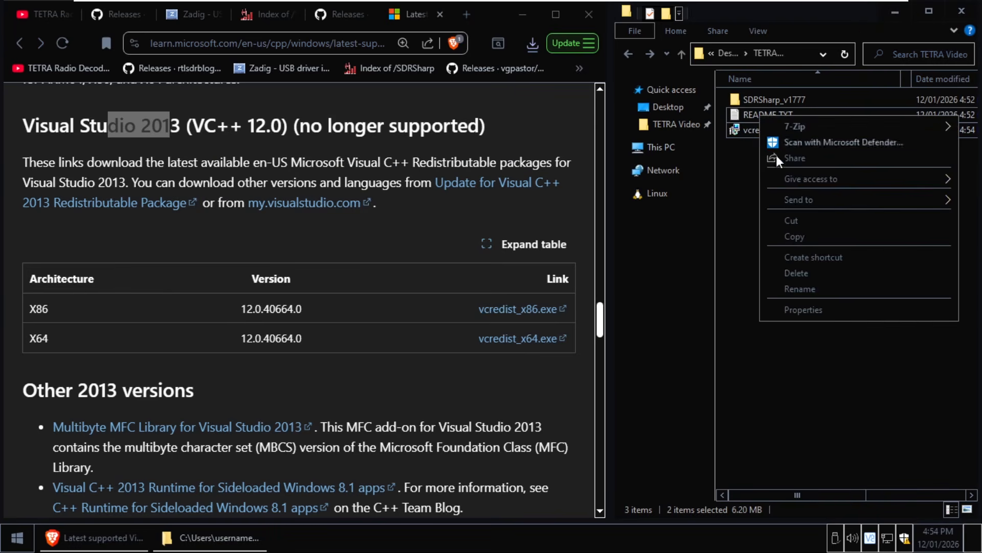
click(812, 273)
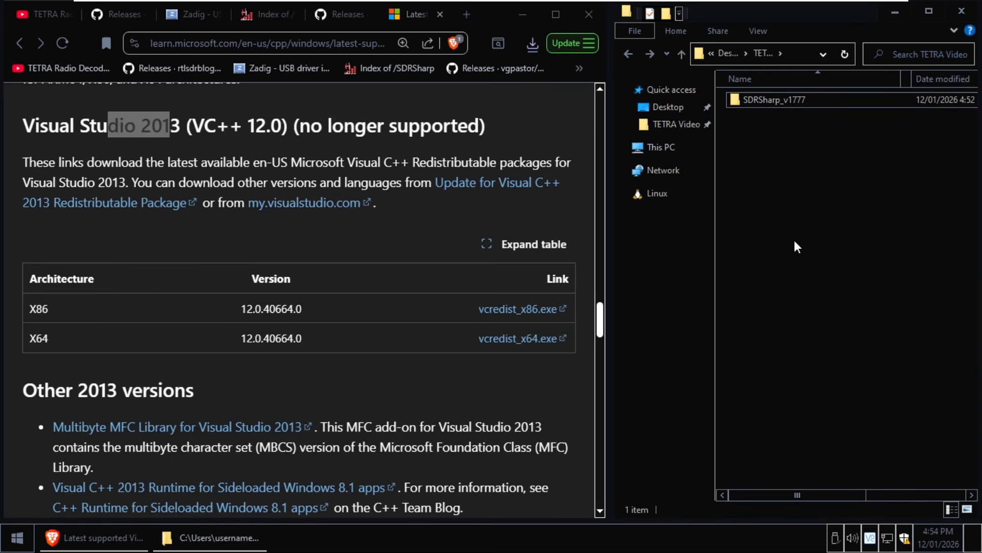
- Launch SDRSharp.exe from the SDRSharp_v1777 folder
double_click(769, 99)
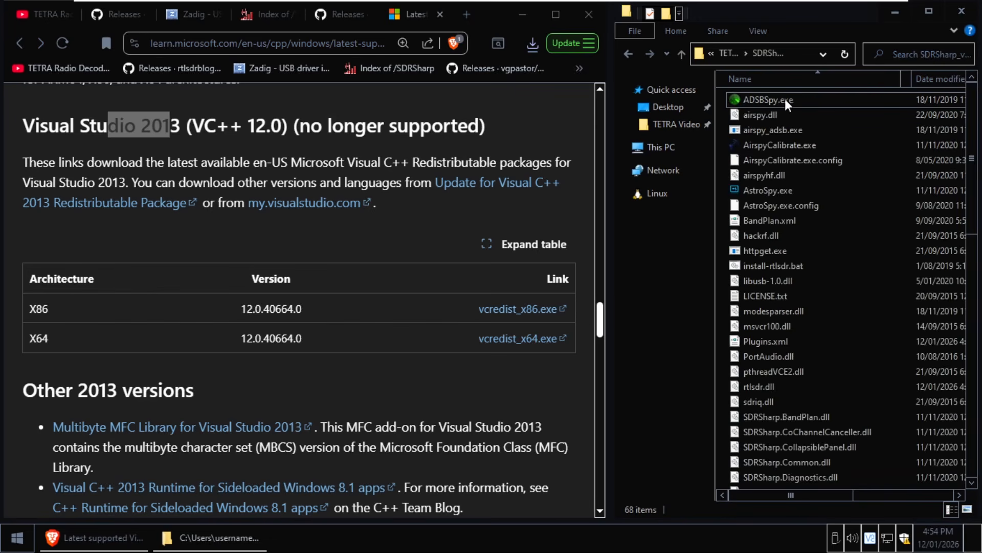
scroll(821, 161, down, 5)
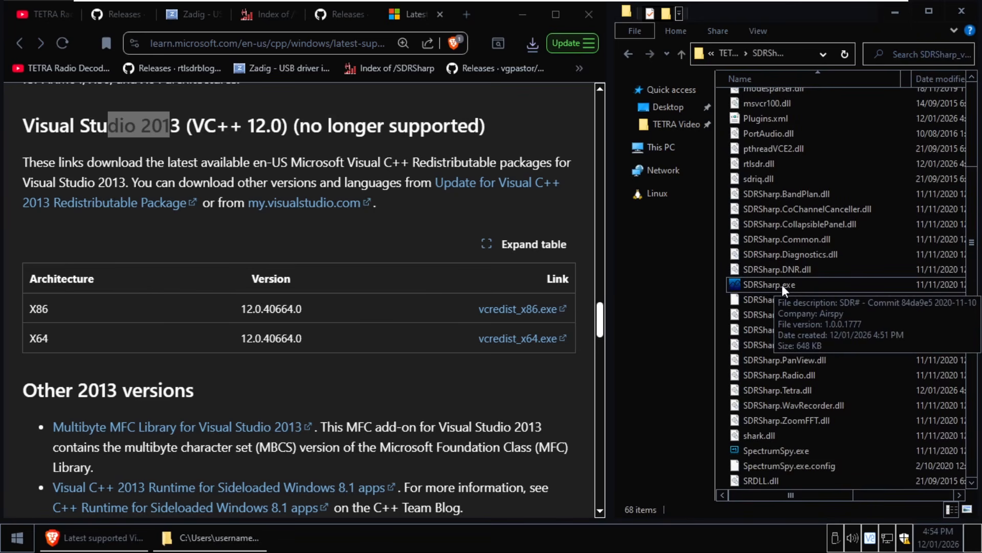
scroll(836, 263, up, 5)
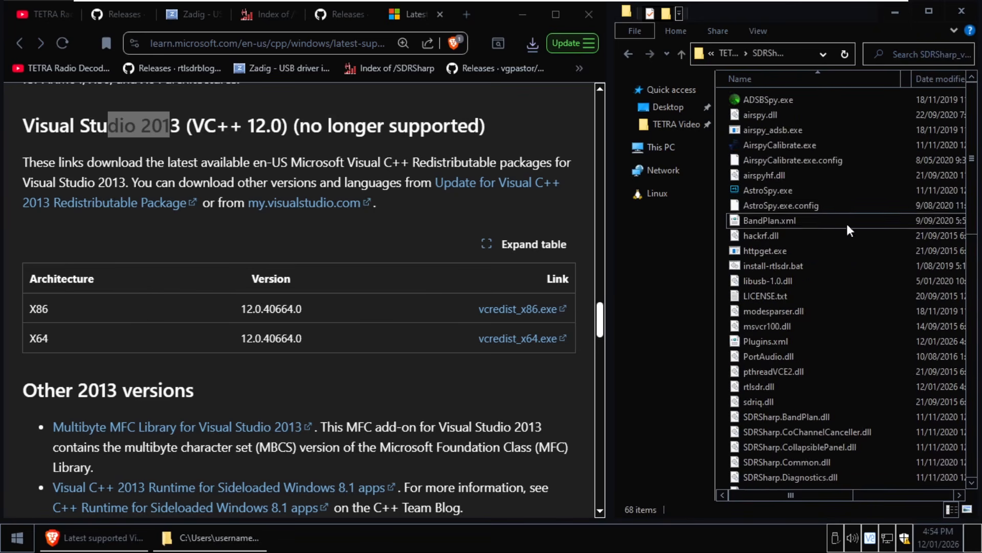
scroll(900, 332, down, 1)
scroll(901, 332, down, 4)
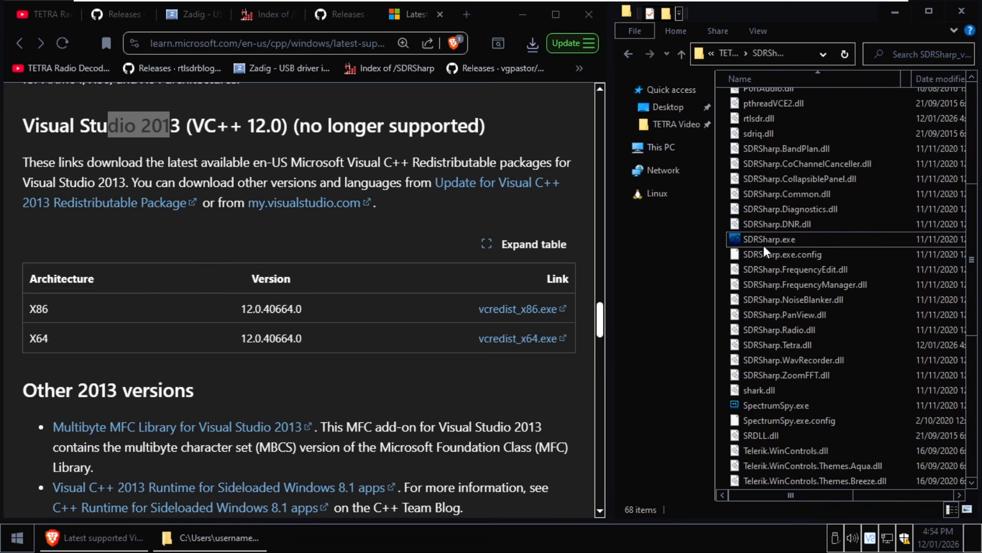
double_click(769, 238)
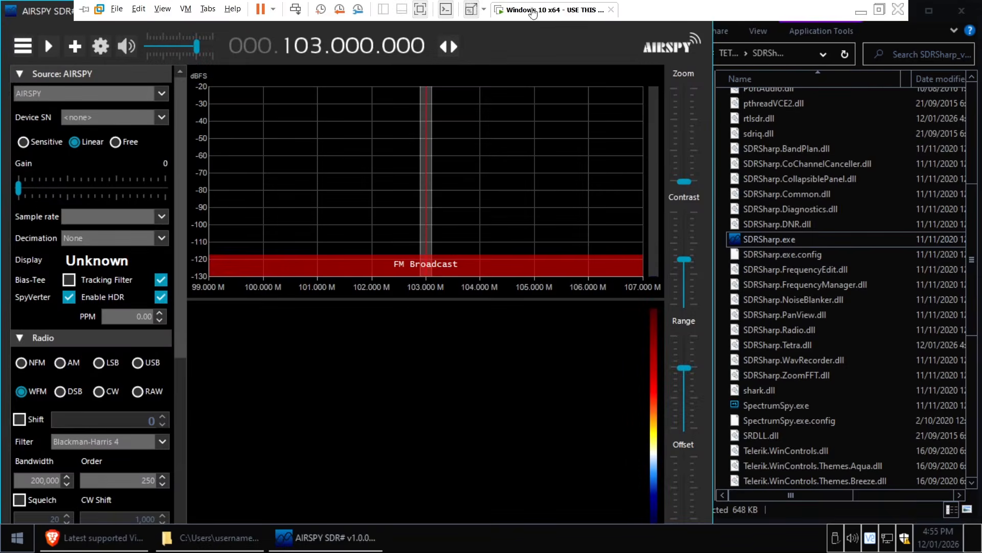
- Check the virtual machine's removable devices for the Realtek Blog V4 dongle's connection
right_click(522, 9)
mouse_move(633, 53)
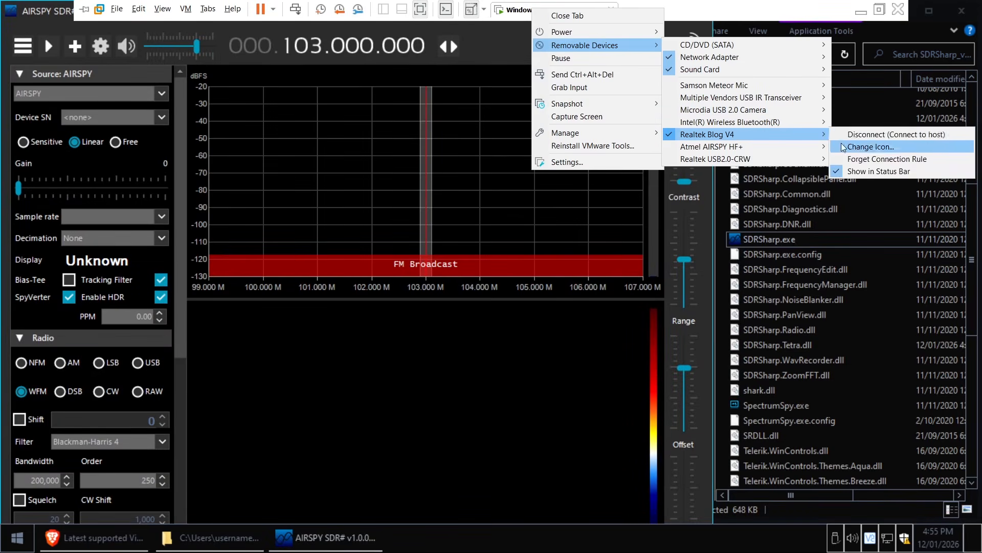
click(501, 50)
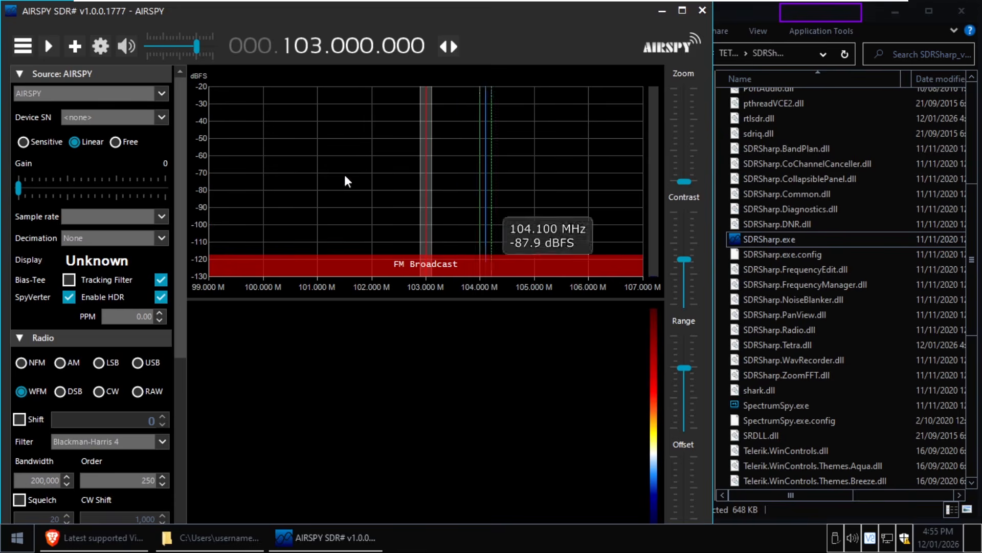
- Reposition and enlarge the SDR# window, and maximize it to fill the screen
drag(238, 10, 240, 220)
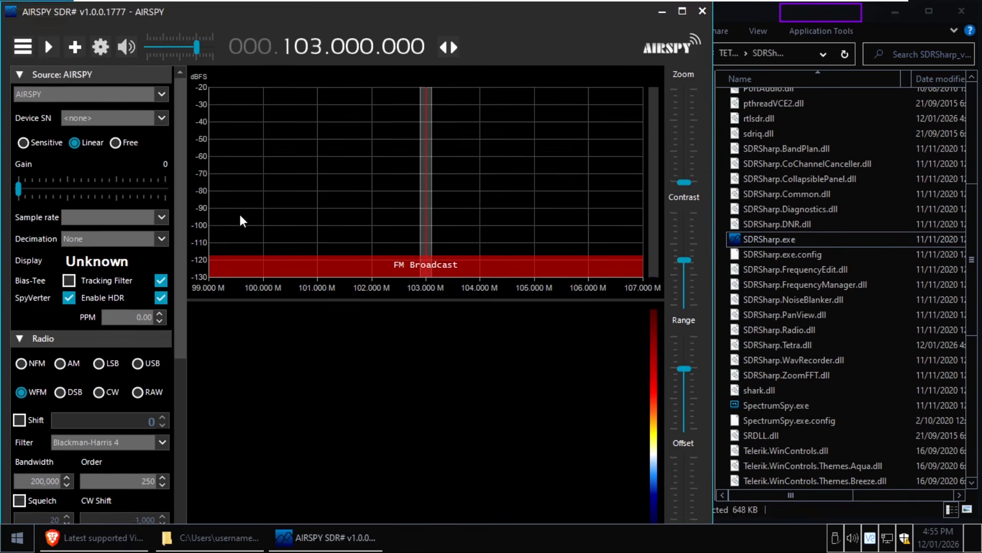
drag(558, 228, 596, 33)
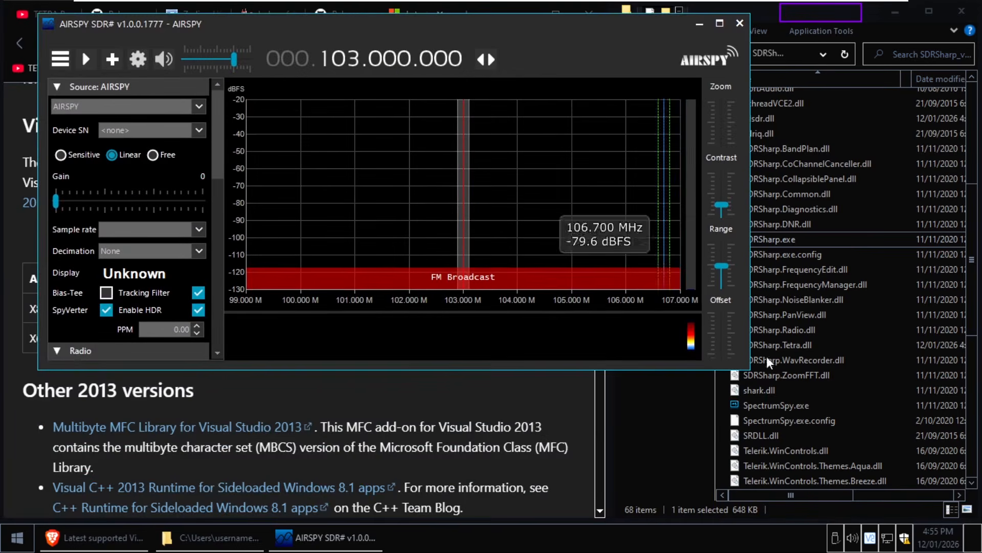
drag(743, 366, 841, 489)
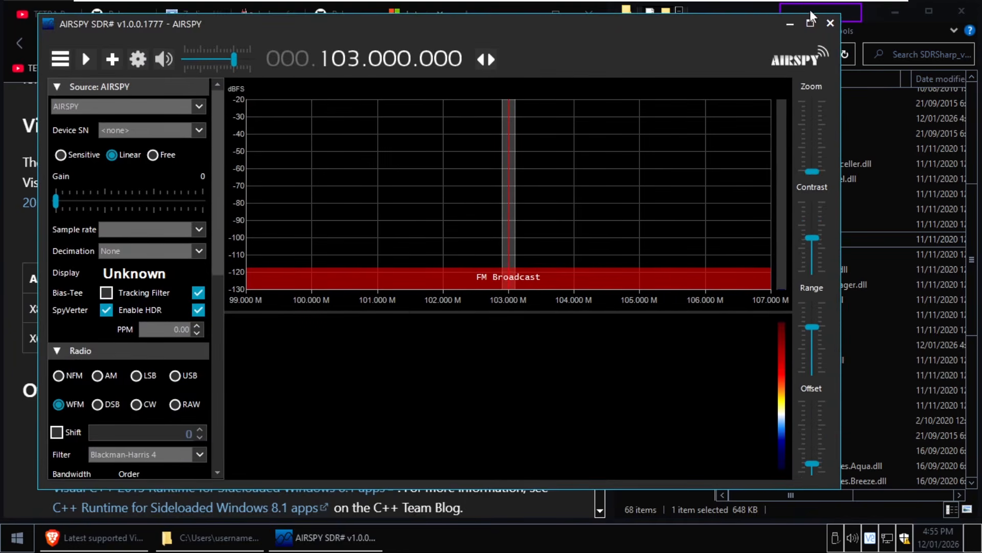
click(811, 26)
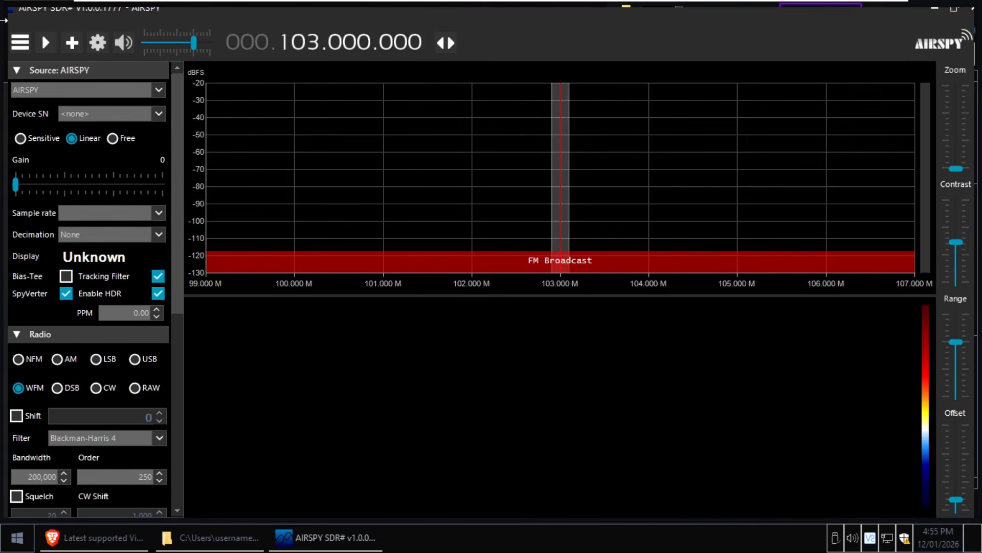
- Select RTL-SDR USB (Original) as the signal source
click(64, 89)
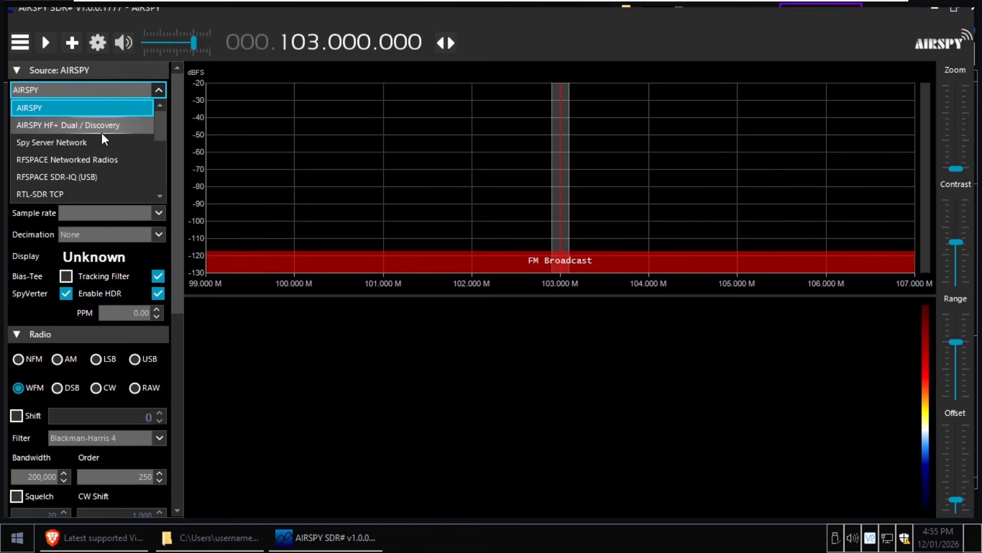
scroll(97, 136, down, 2)
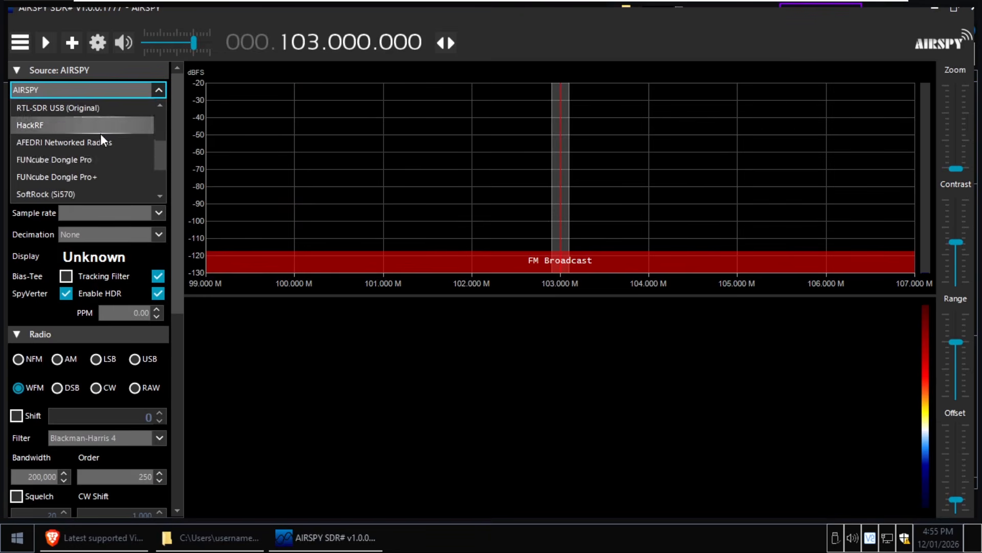
click(85, 114)
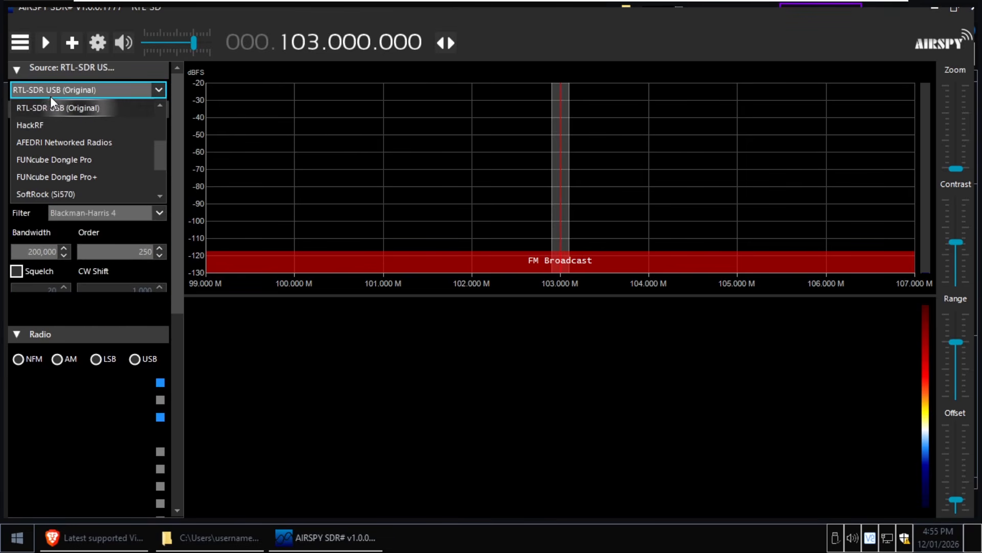
click(56, 107)
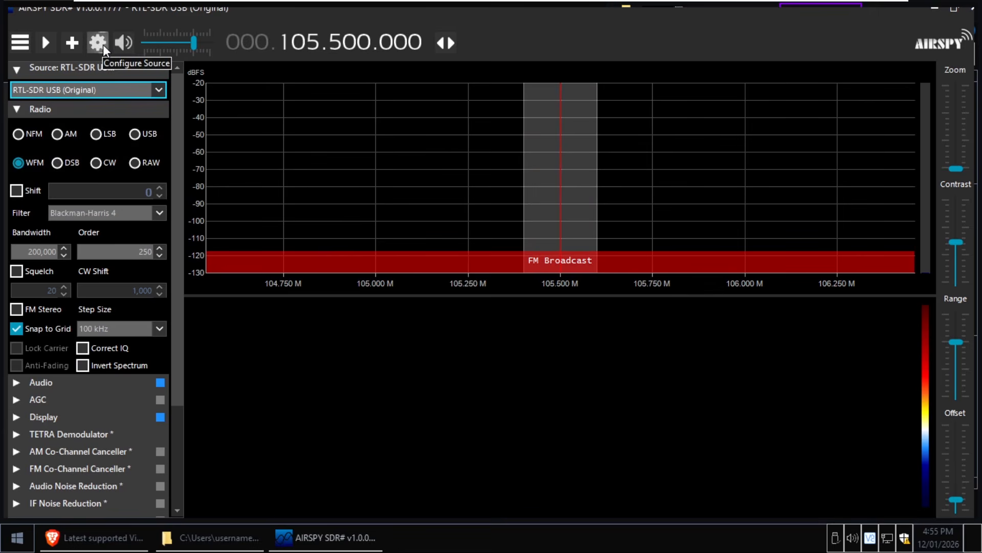
- Set the radio to NFM mode with a bandwidth of 26,000, and disable Squelch and Snap to Grid
click(25, 254)
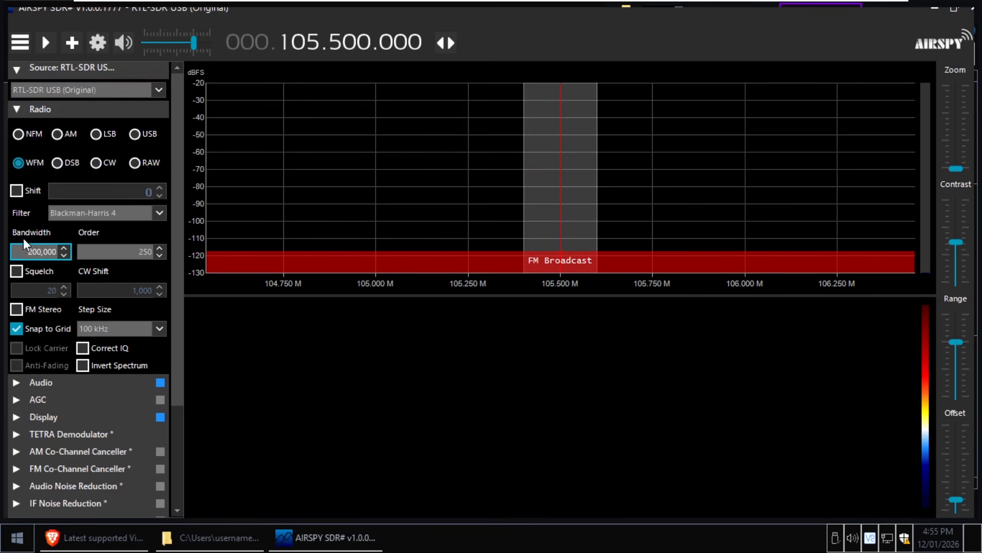
click(19, 136)
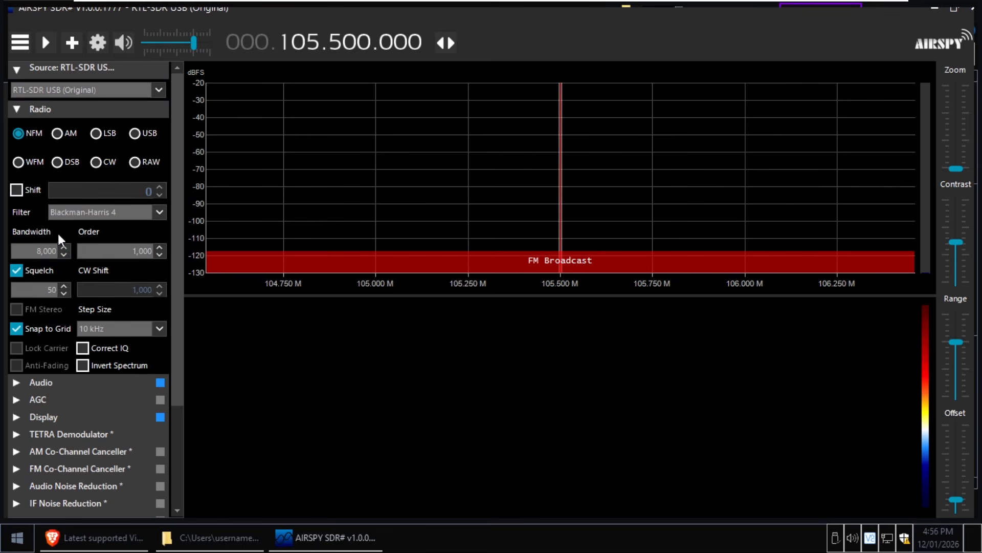
click(40, 250)
text(26)
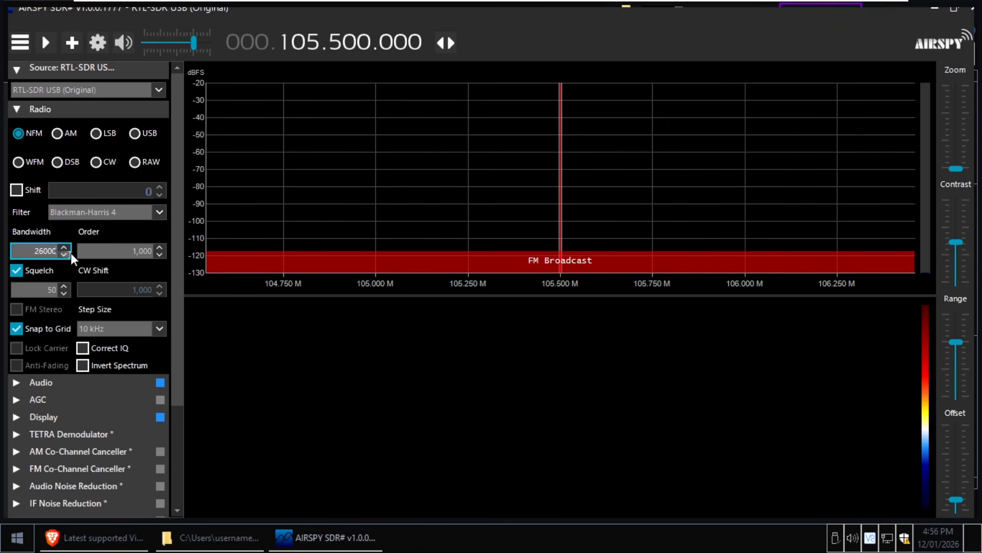
key(Return)
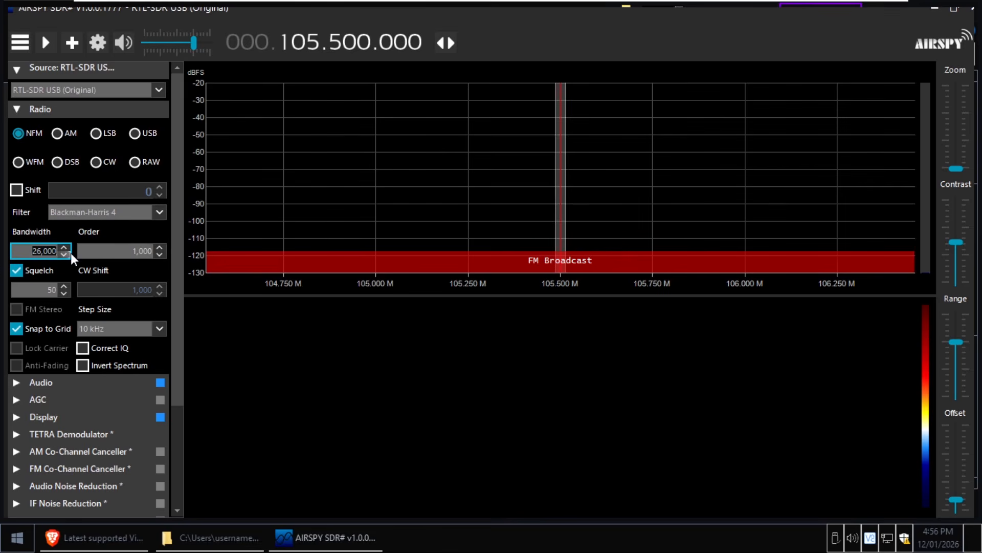
click(185, 189)
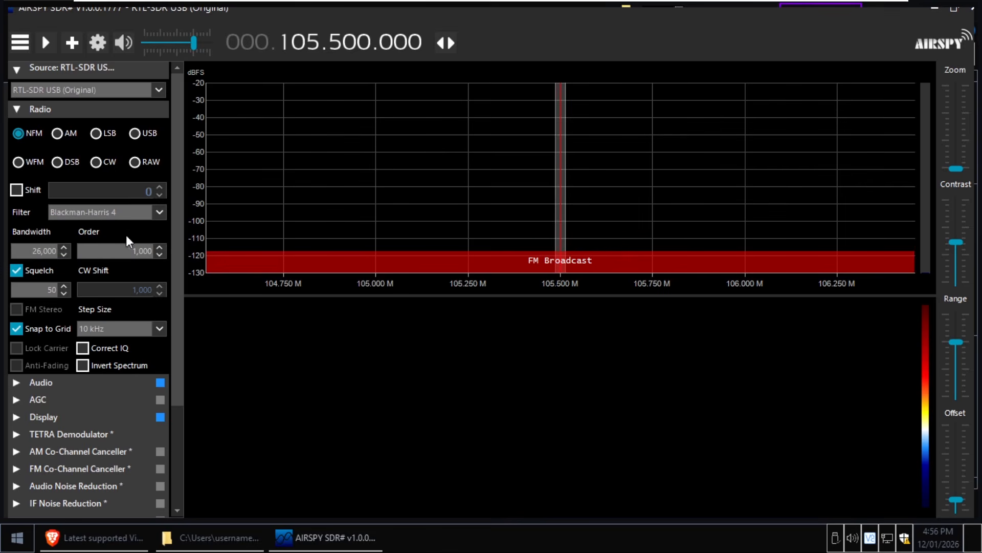
click(17, 273)
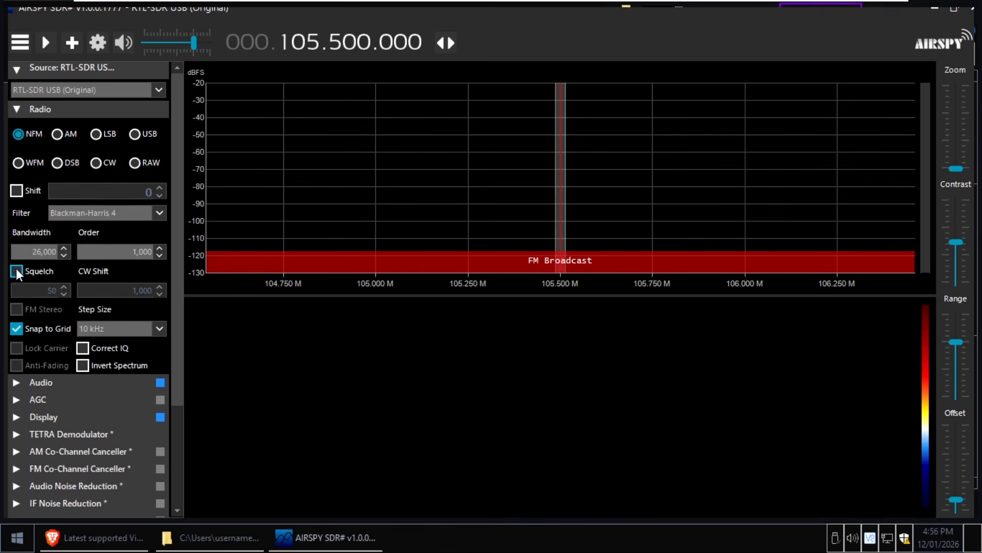
click(34, 332)
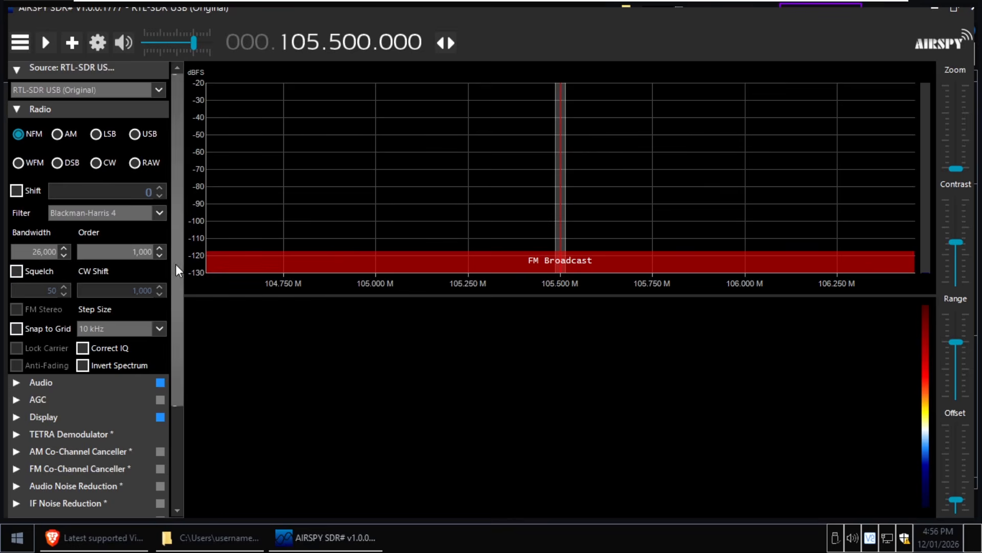
- Set the audio output to the Windows DirectSound primary device and disable Filter Audio
scroll(164, 296, down, 1)
scroll(166, 301, down, 2)
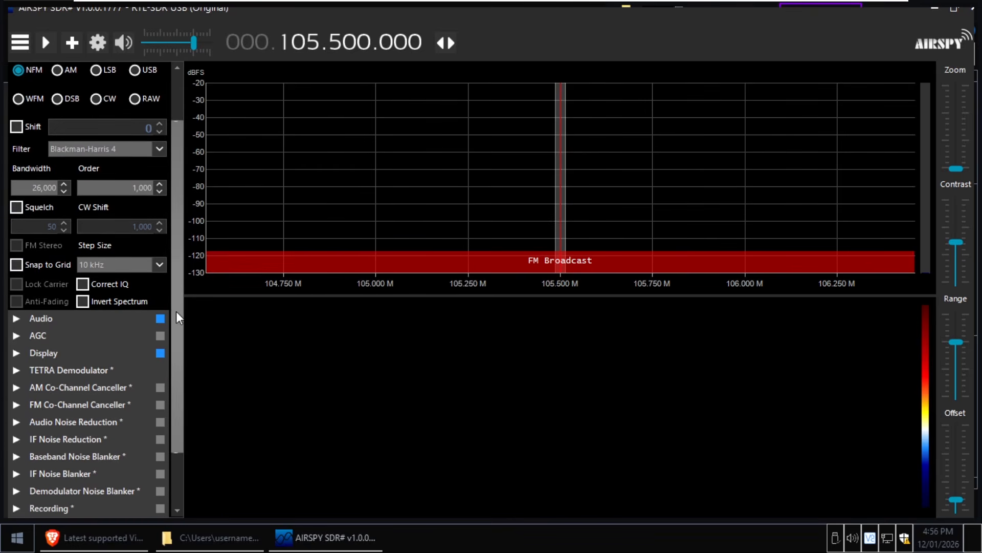
click(41, 263)
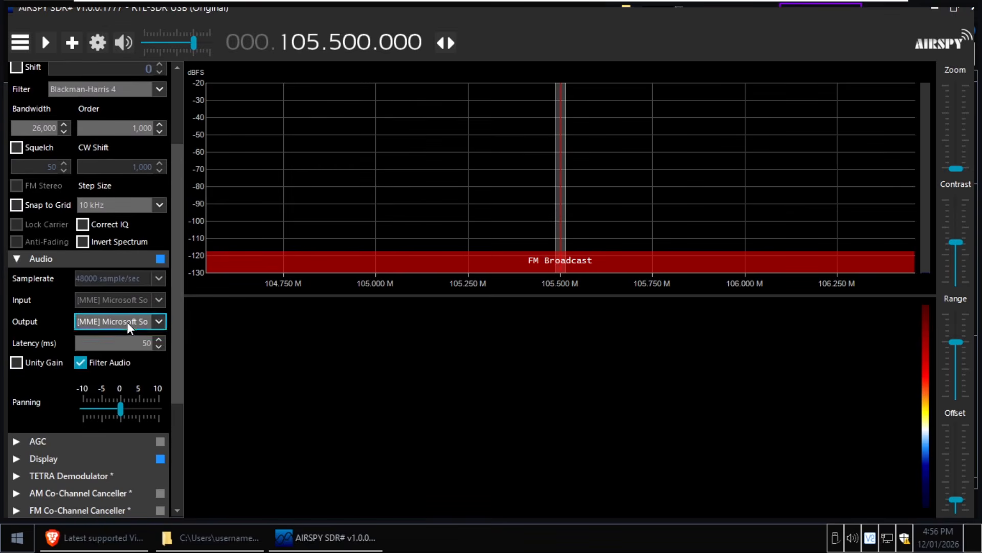
click(130, 328)
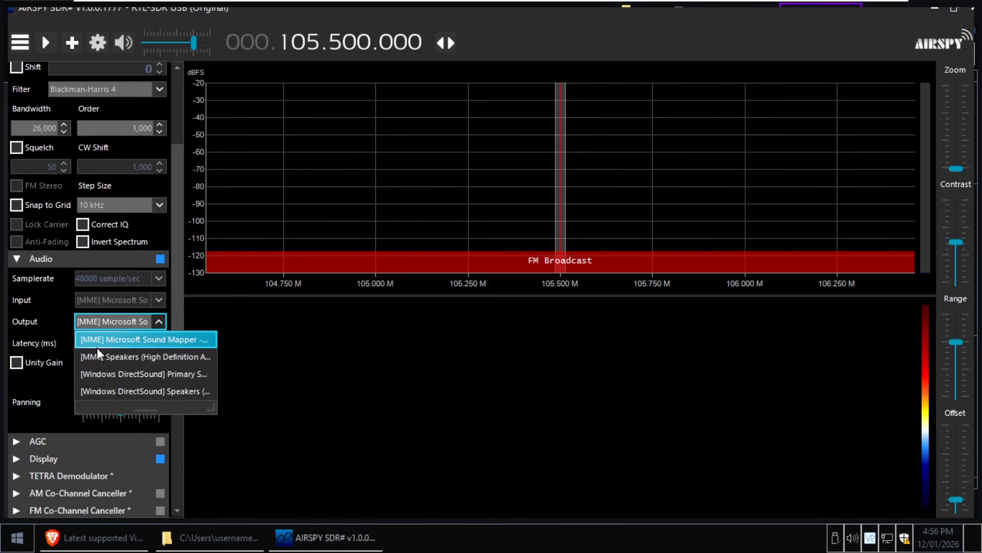
click(127, 376)
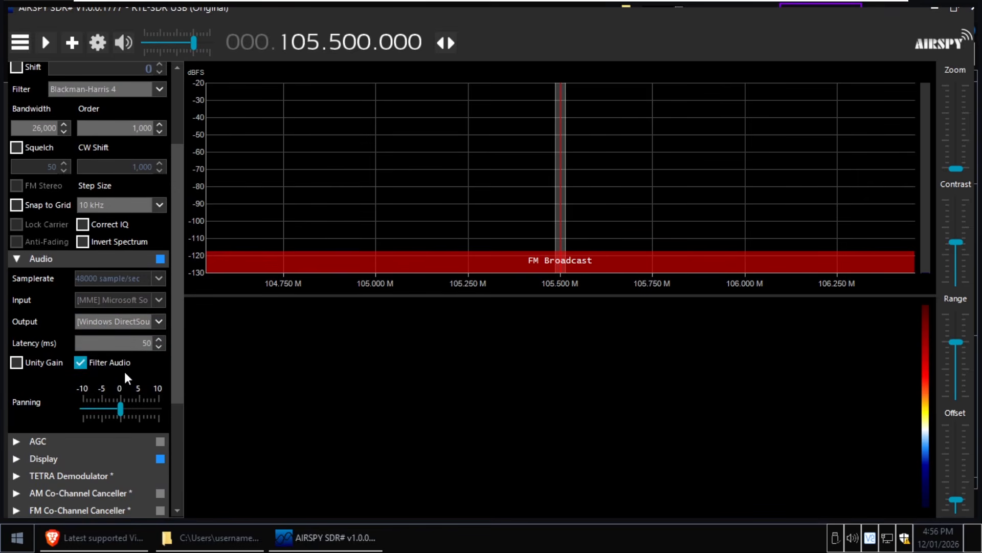
click(100, 366)
- Expand the TETRA Demodulator plugin section to show its controls
drag(179, 373, 175, 435)
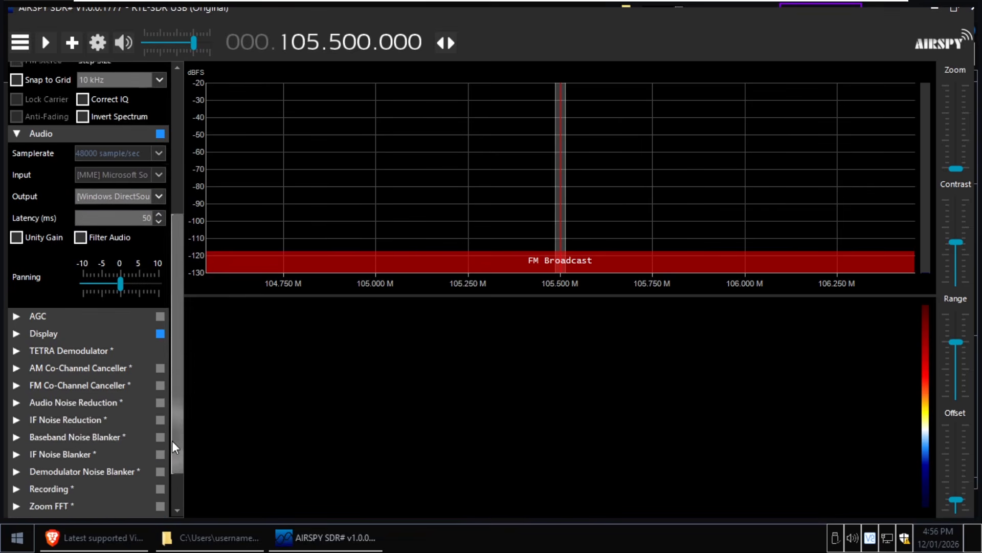
click(86, 340)
drag(177, 340, 177, 348)
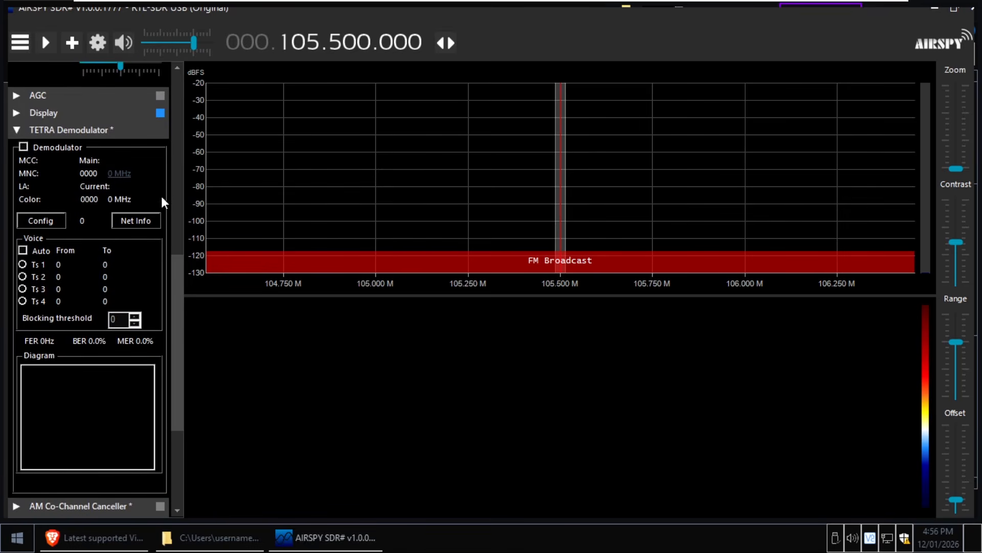
- Lower the audio volume to near minimum and start the receiver
drag(177, 358, 145, 182)
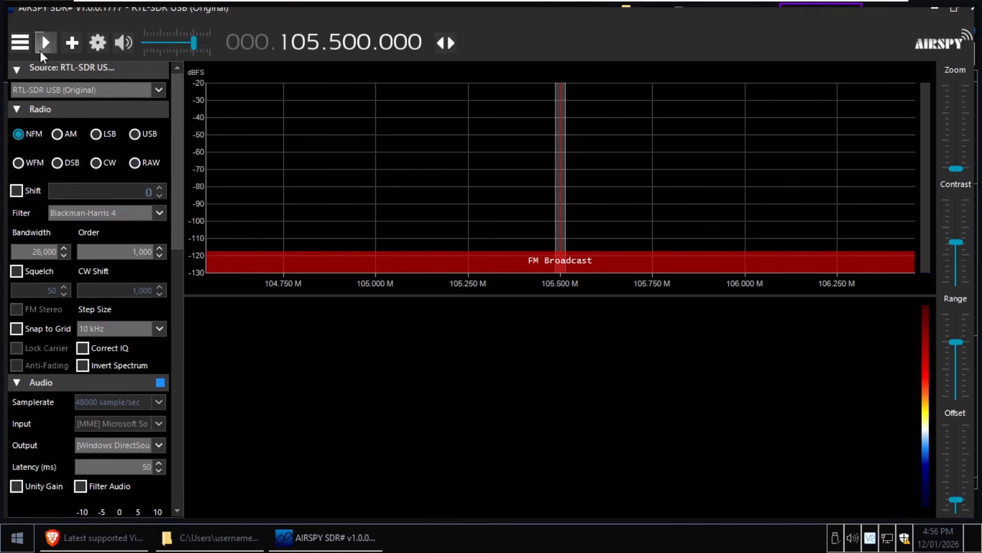
mouse_move(196, 48)
drag(196, 47, 149, 46)
click(48, 47)
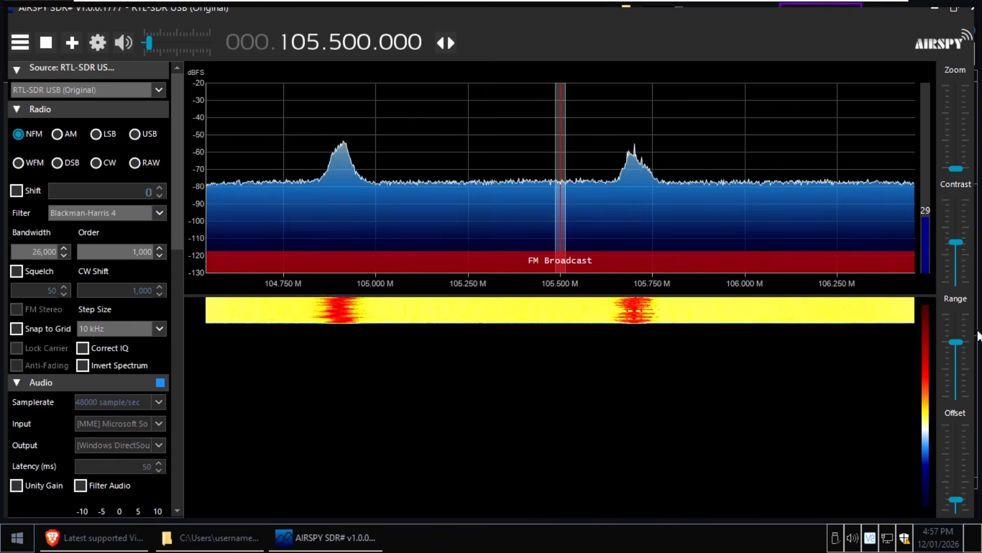
- Adjust the spectrum's range and offset so the scale spans -40 to -100 dBFS
drag(954, 342, 954, 369)
mouse_move(956, 499)
mouse_down()
mouse_move(955, 471)
mouse_move(966, 495)
mouse_up()
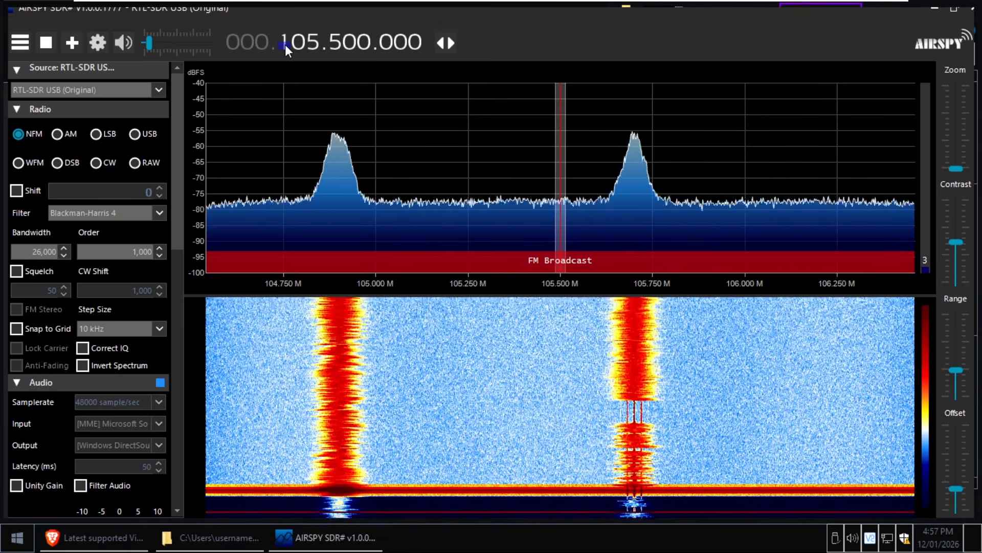
- Tune the receiver frequency to 464.000 MHz
scroll(284, 44, up, 4)
scroll(285, 45, down, 1)
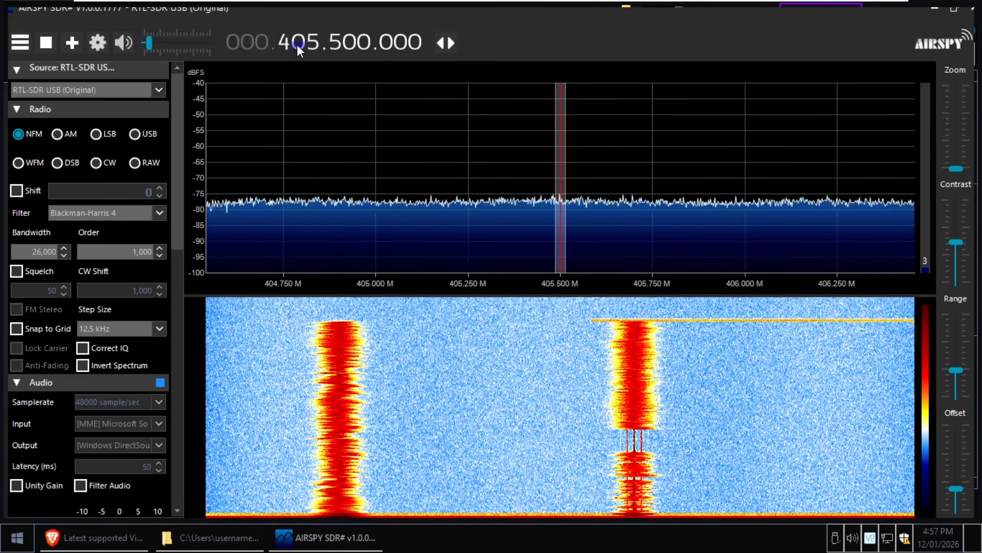
scroll(297, 44, up, 4)
scroll(298, 45, down, 1)
scroll(298, 45, up, 3)
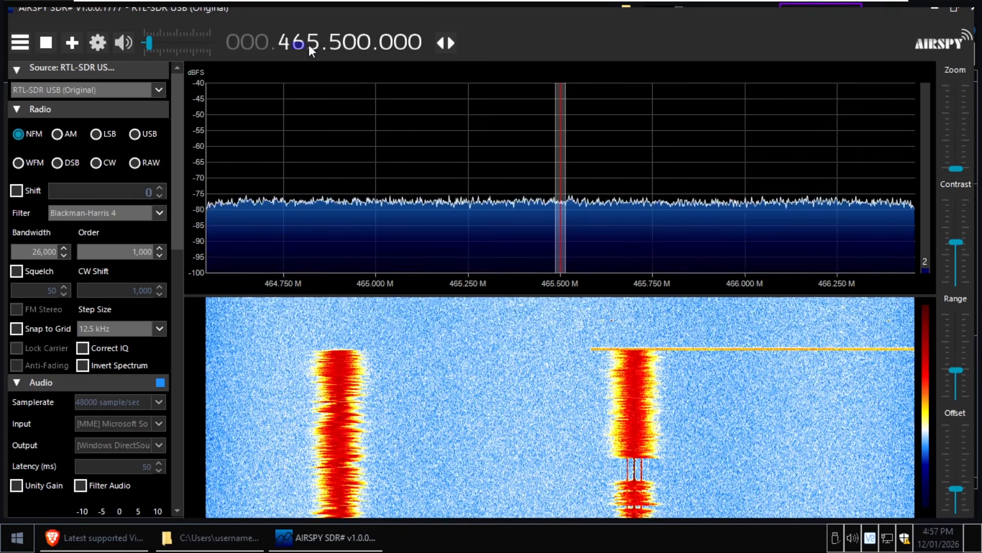
scroll(310, 44, down, 2)
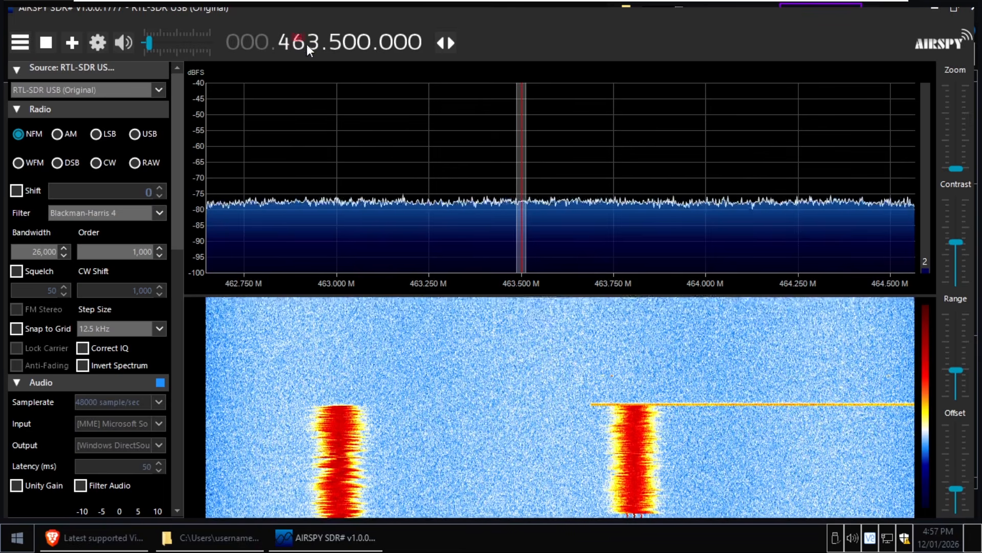
scroll(310, 43, up, 1)
scroll(330, 44, down, 2)
scroll(330, 44, down, 3)
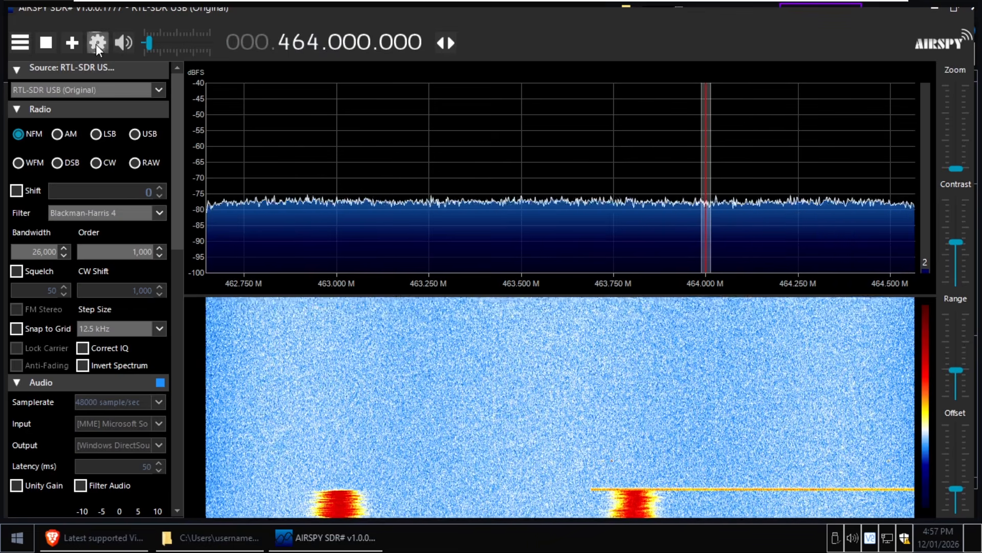
- Set the RTL-SDR source's RF gain to 42.1 dB, trying a low gain for comparison before closing the settings
click(95, 44)
drag(256, 126, 605, 162)
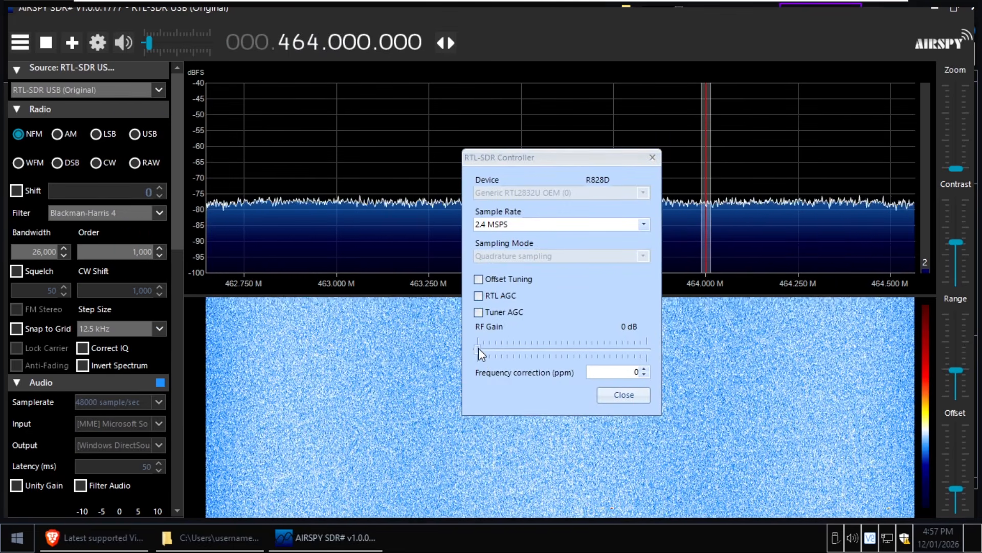
drag(476, 348, 615, 356)
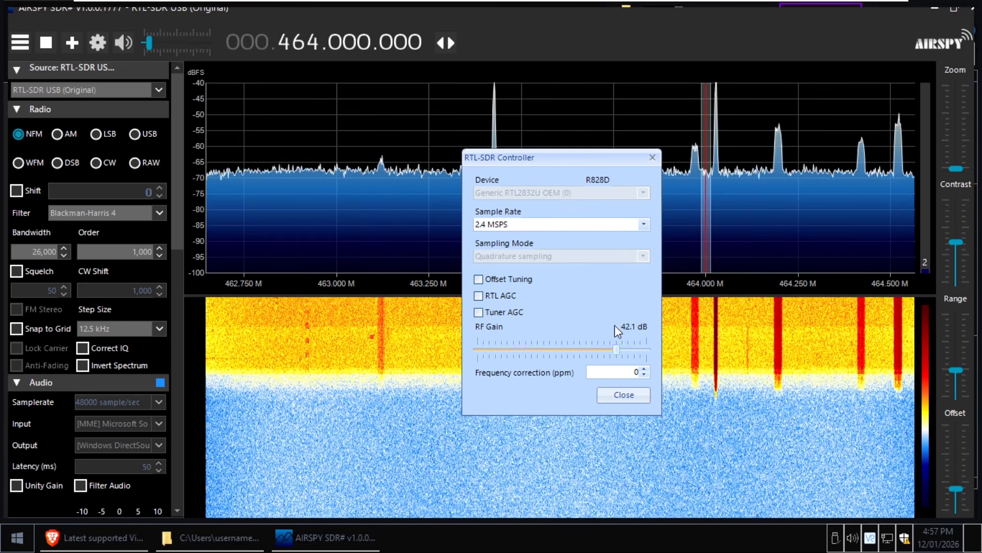
drag(618, 348, 513, 349)
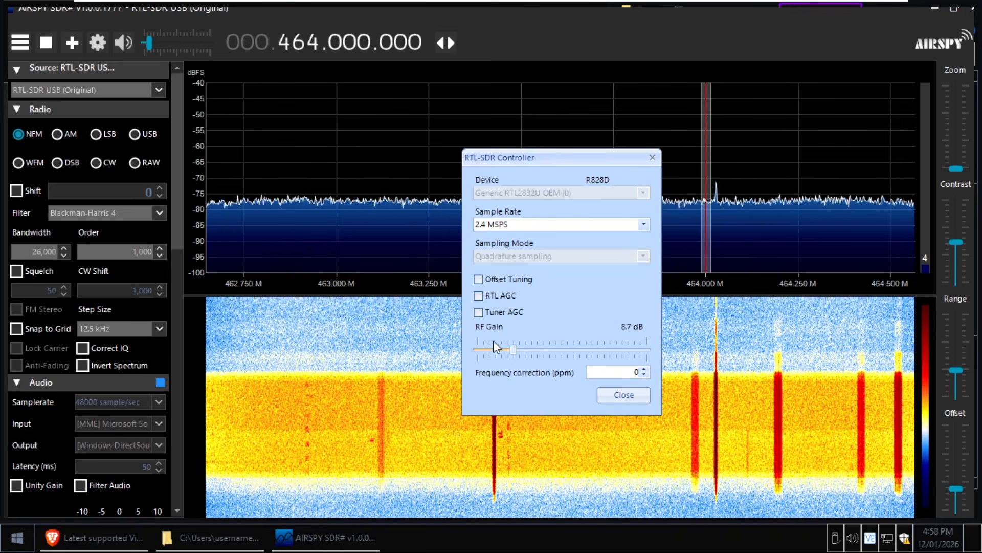
drag(514, 349, 618, 349)
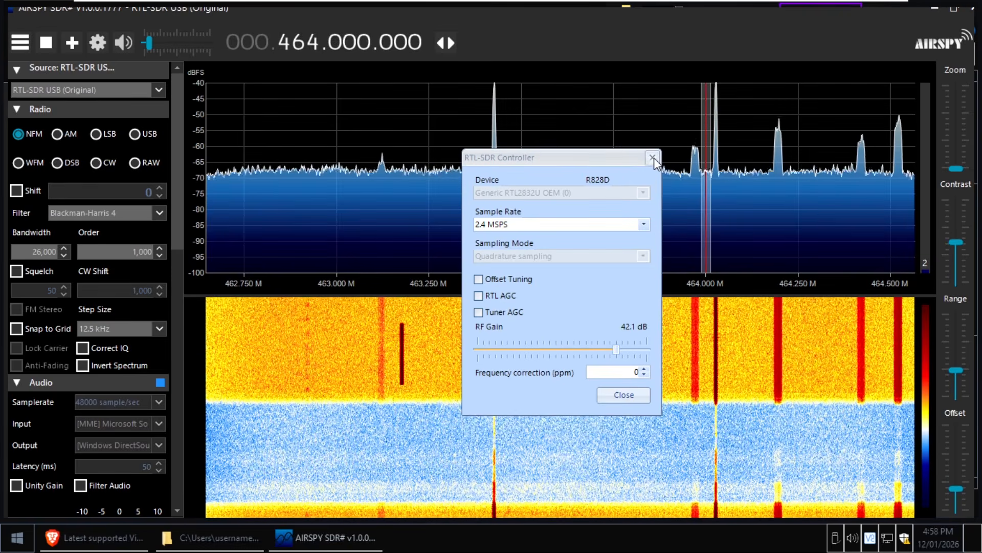
click(653, 157)
- Survey the spectrum up to about 467 MHz, return to 464 MHz and tune to the signal near 464.517 MHz
drag(783, 174, 498, 175)
drag(618, 183, 471, 196)
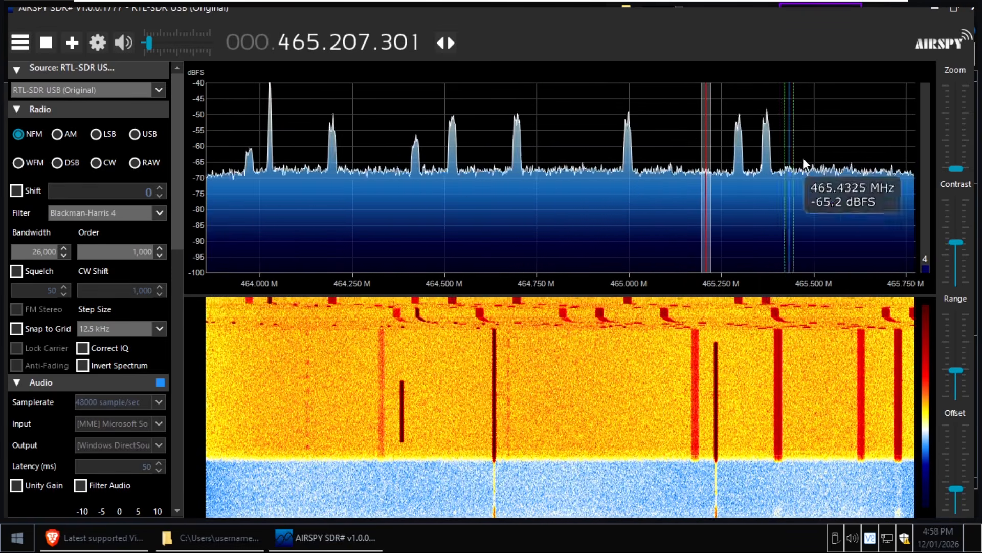
drag(830, 169, 419, 171)
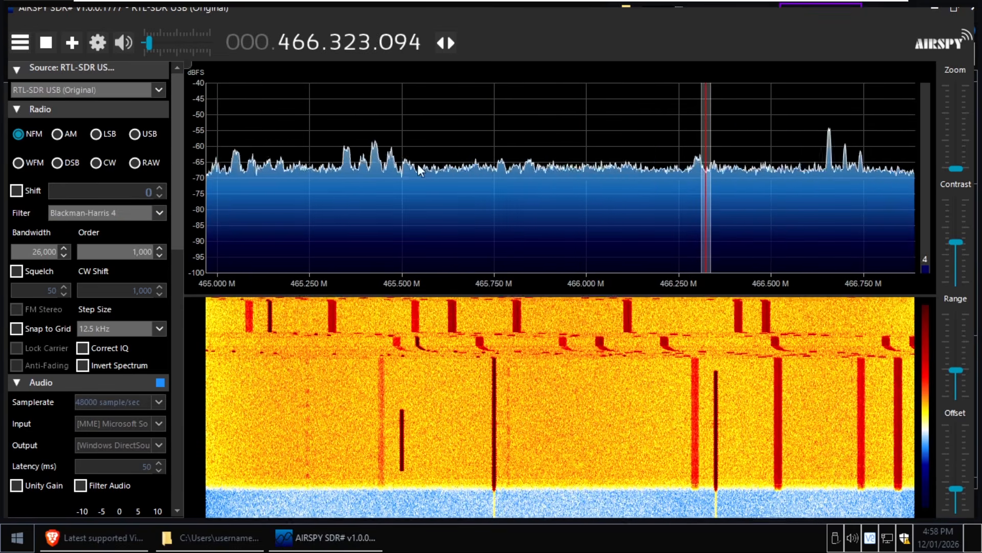
drag(775, 186, 644, 191)
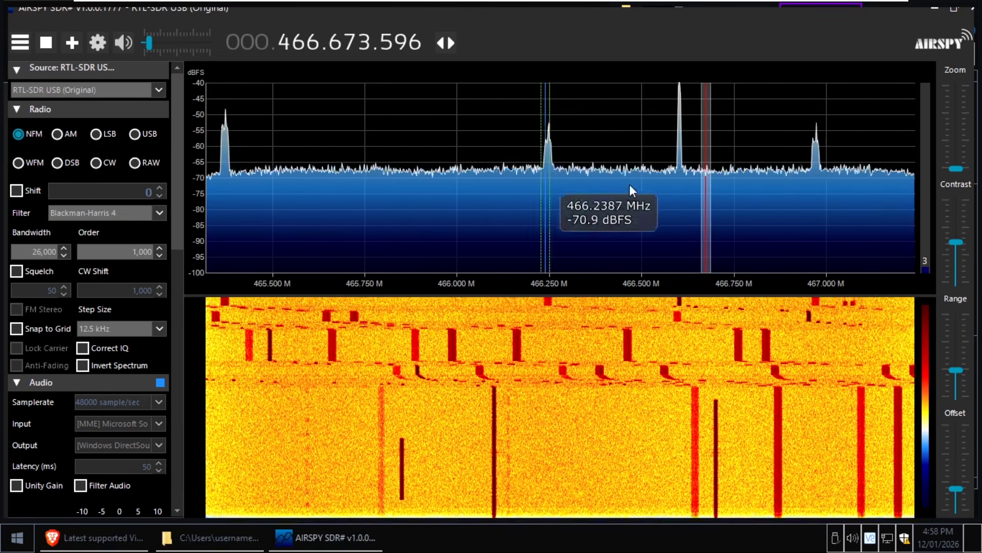
drag(396, 195, 806, 196)
drag(517, 195, 640, 197)
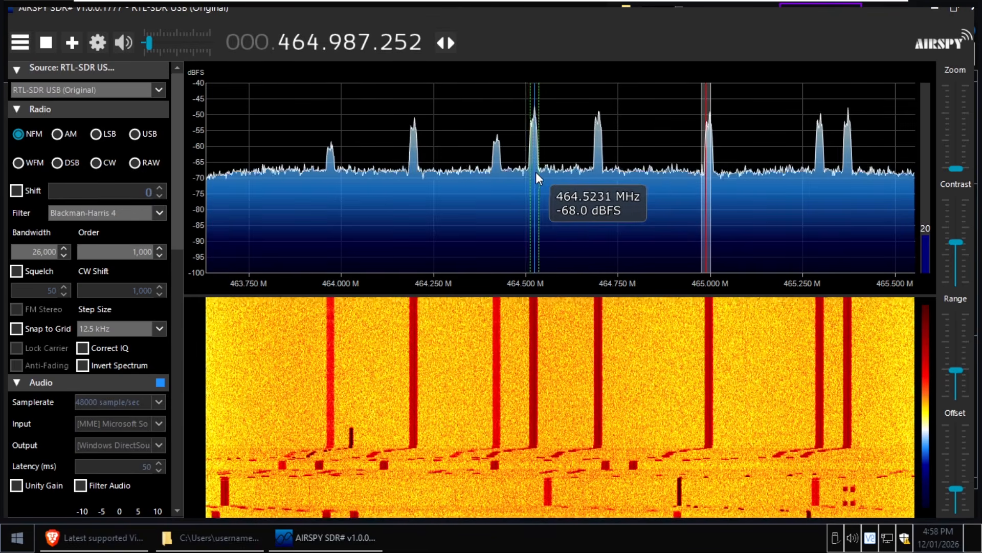
click(533, 173)
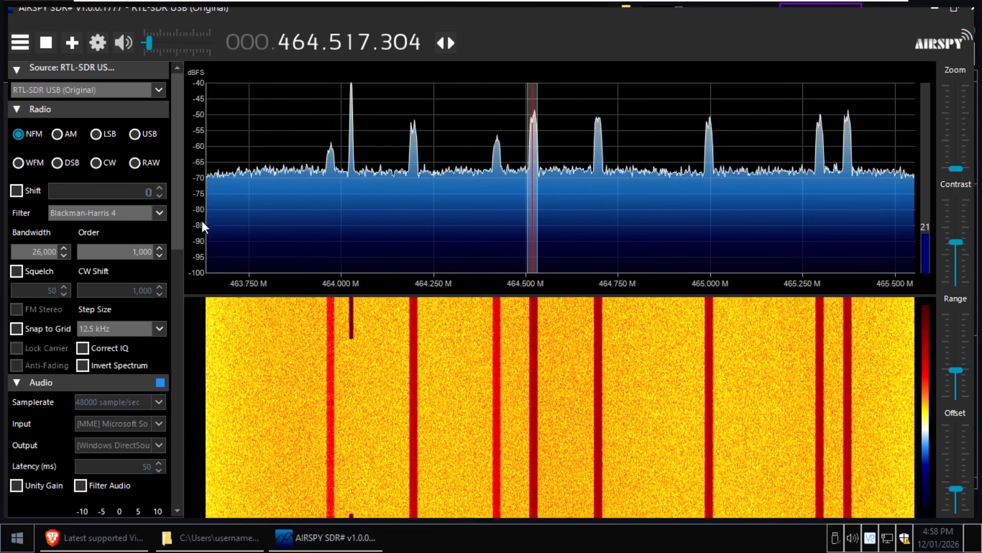
- Set the audio volume to roughly a third of its range, checking the desktop audio level in OBS
click(153, 40)
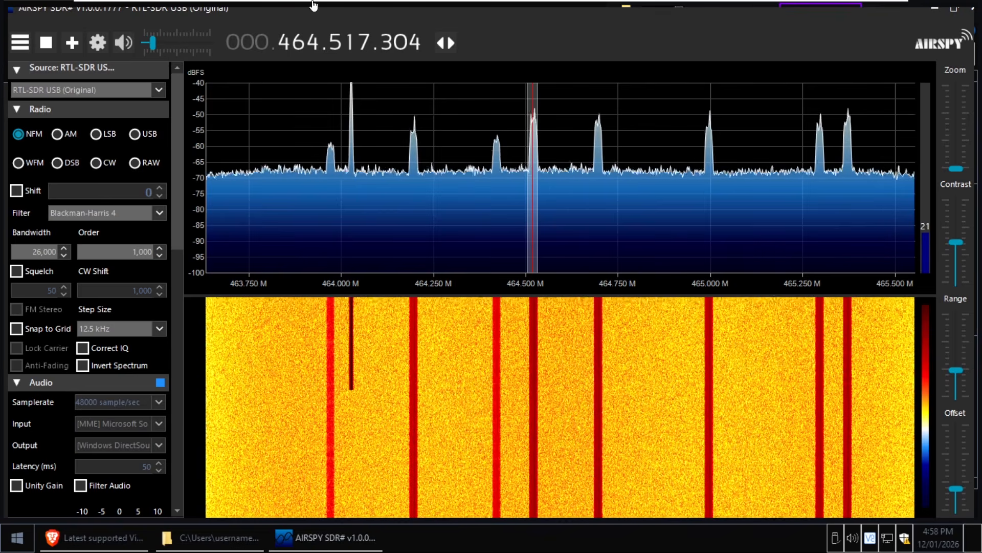
key(alt+Tab)
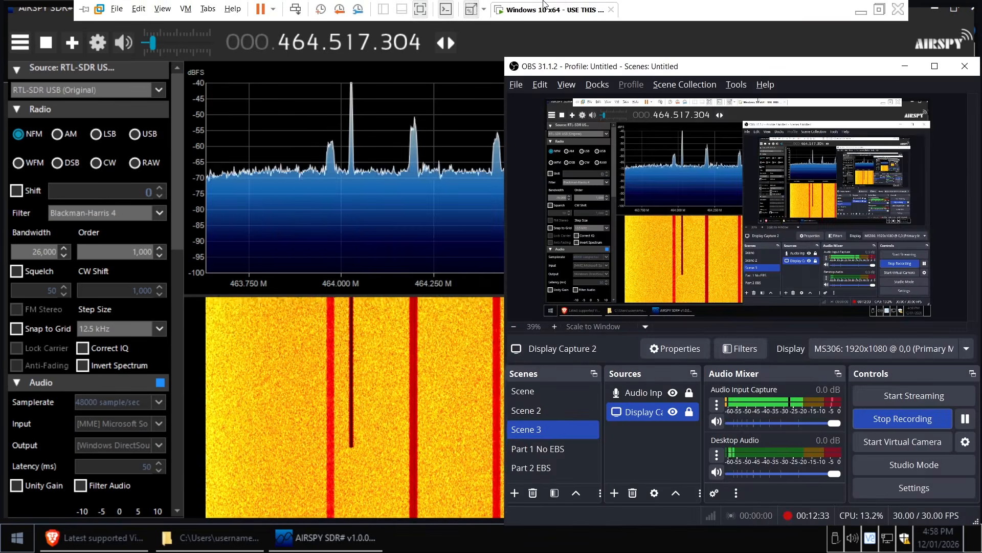
click(155, 43)
drag(155, 43, 177, 47)
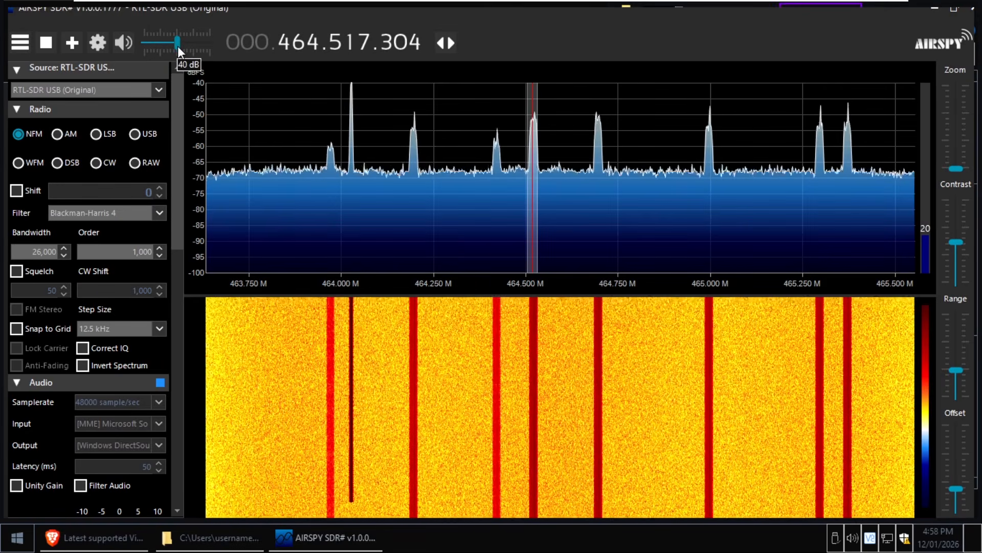
drag(179, 50, 173, 46)
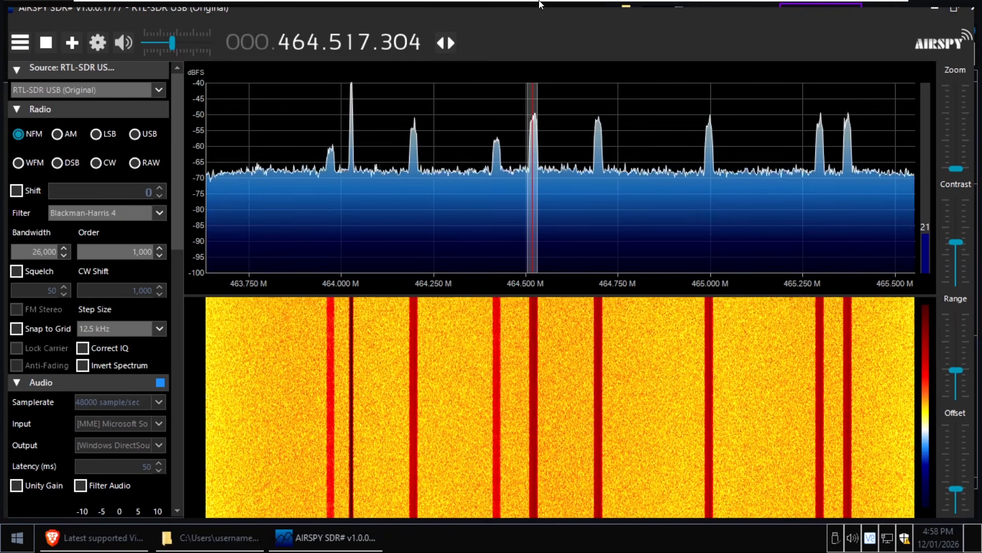
mouse_move(314, 5)
key(alt+Tab)
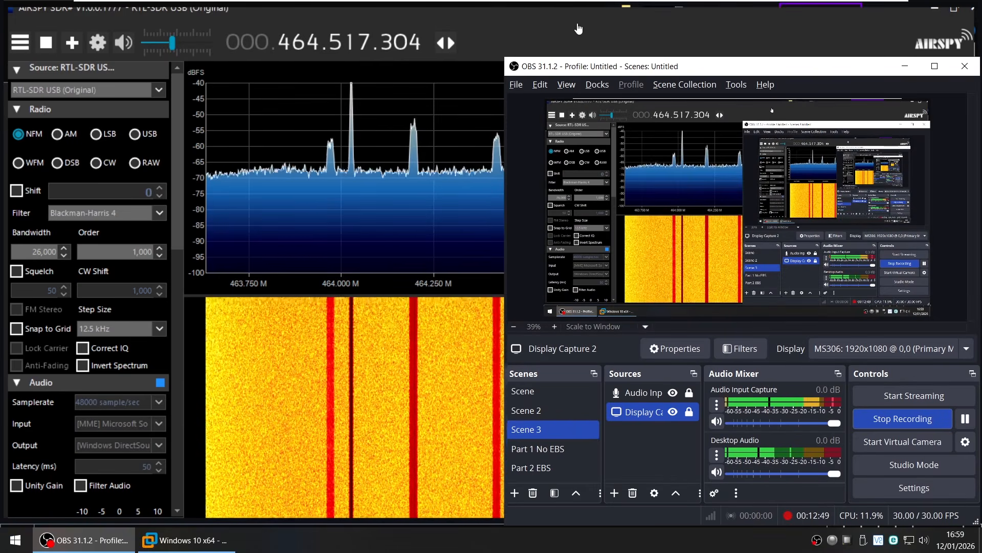
click(574, 28)
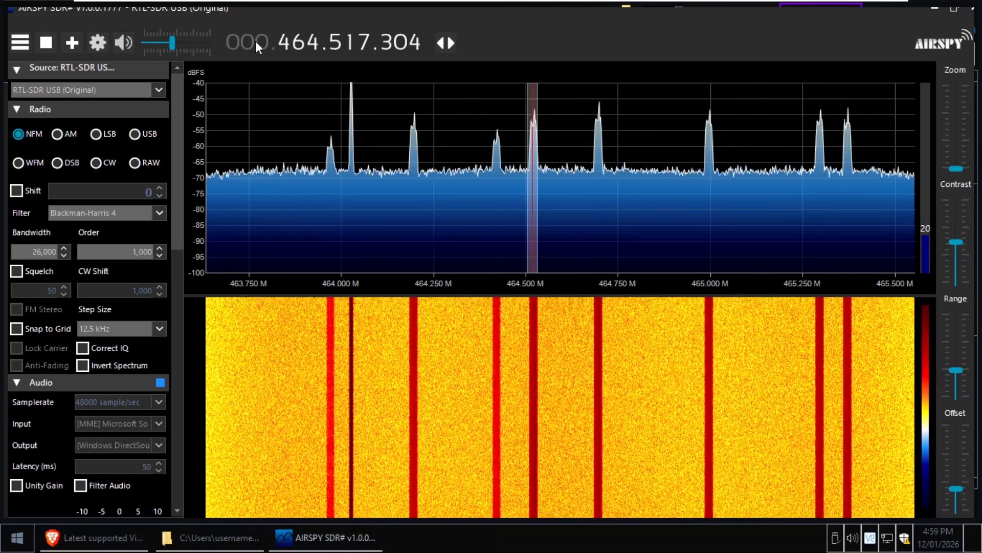
drag(172, 45, 162, 47)
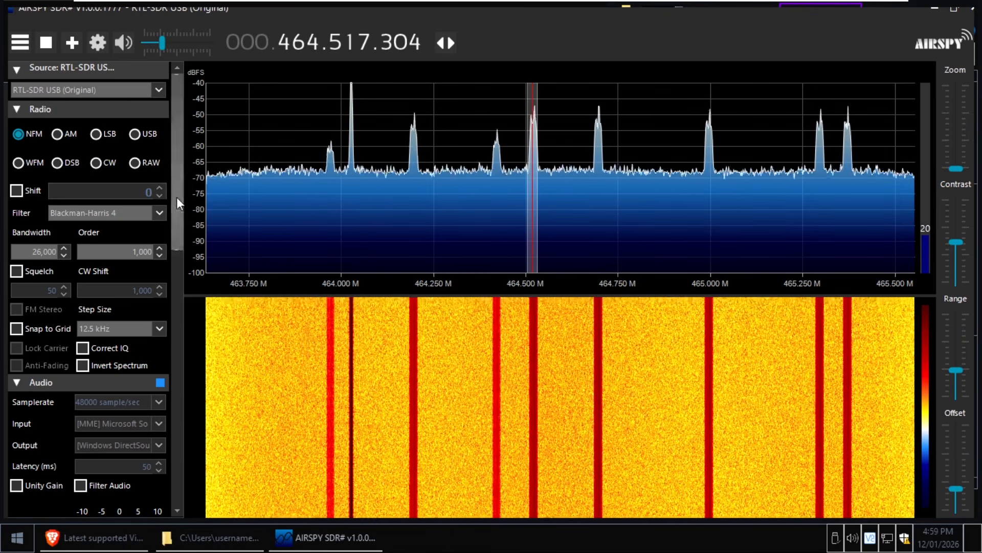
- Enable the TETRA demodulator on the tuned signal and turn on automatic voice time-slot selection
scroll(177, 198, down, 1)
drag(183, 202, 181, 386)
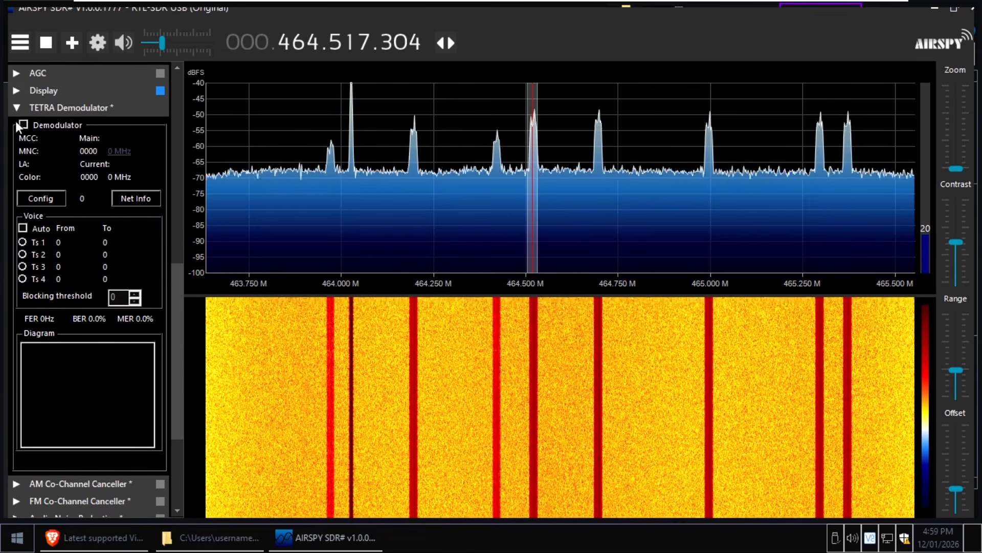
click(20, 121)
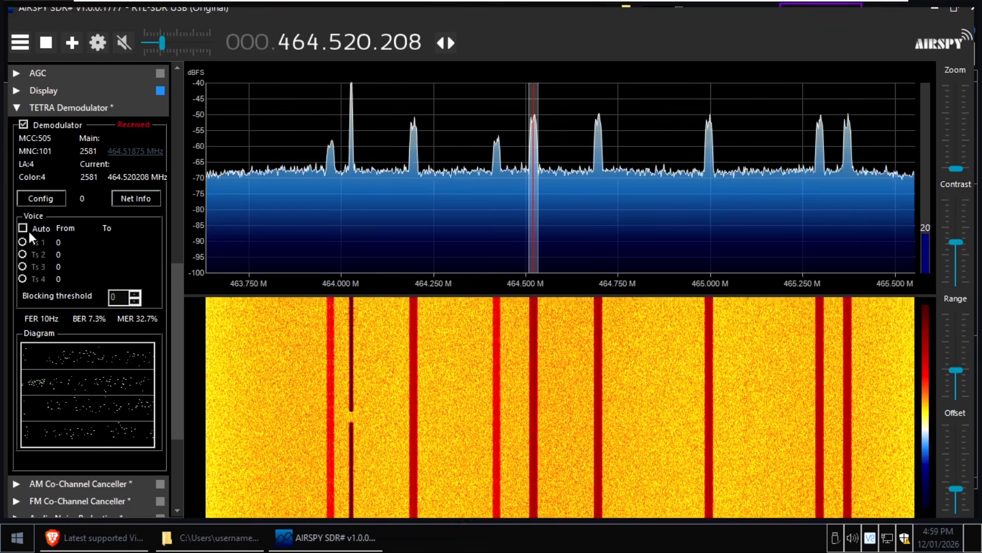
click(23, 228)
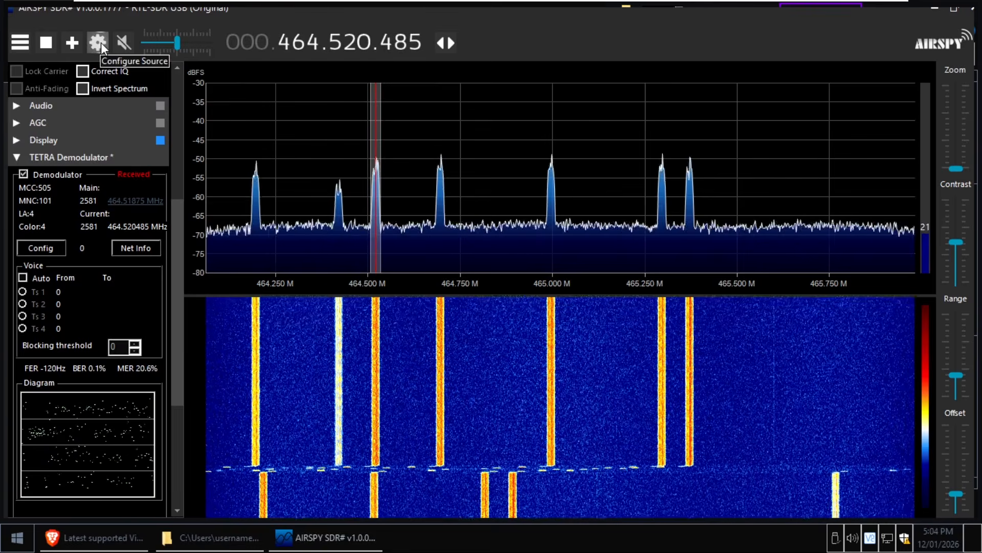
- Review the RTL-SDR source settings and enable automatic voice time-slot selection in the TETRA demodulator
click(100, 42)
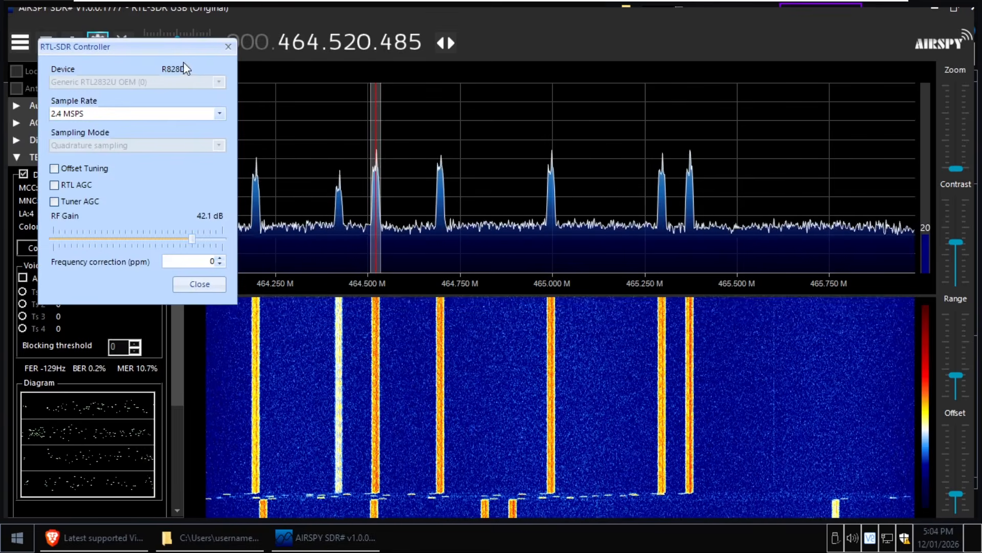
click(228, 49)
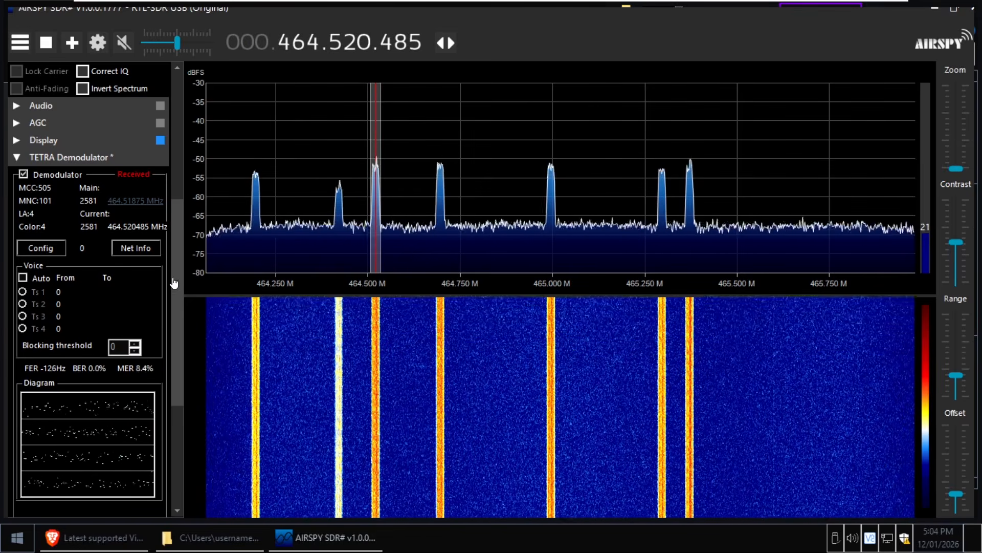
click(23, 278)
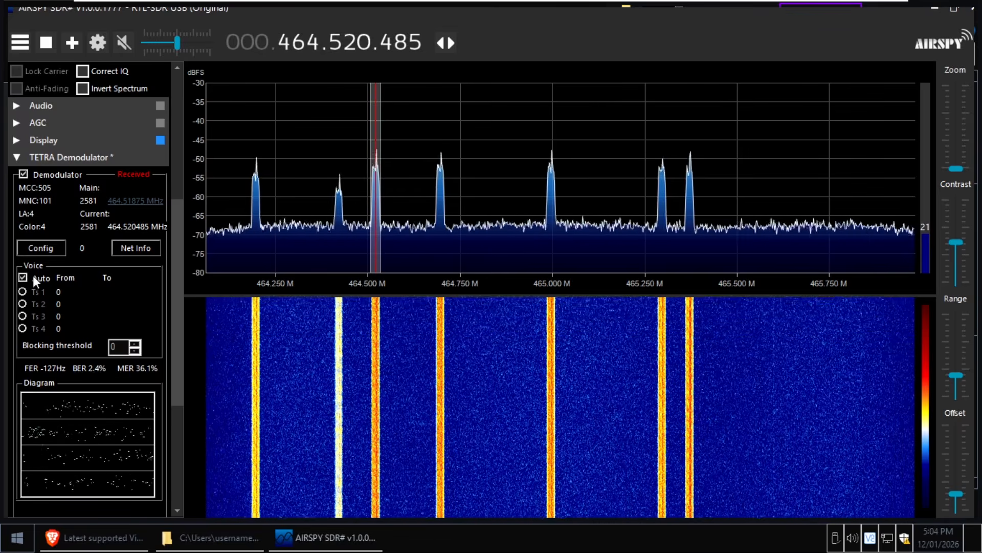
- Review the TETRA demodulator's Settings and Log configuration pages and close them without changes
click(36, 248)
click(377, 162)
click(341, 161)
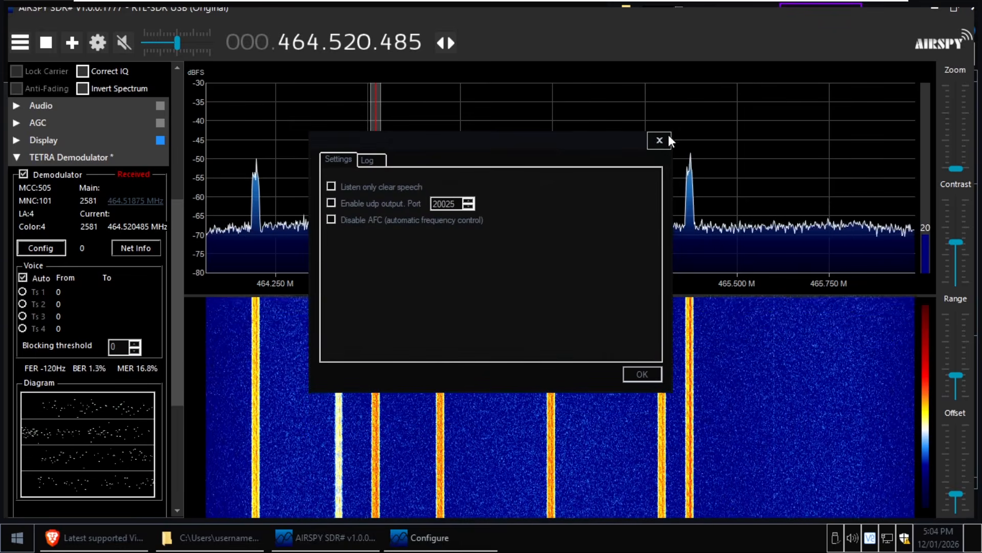
click(655, 140)
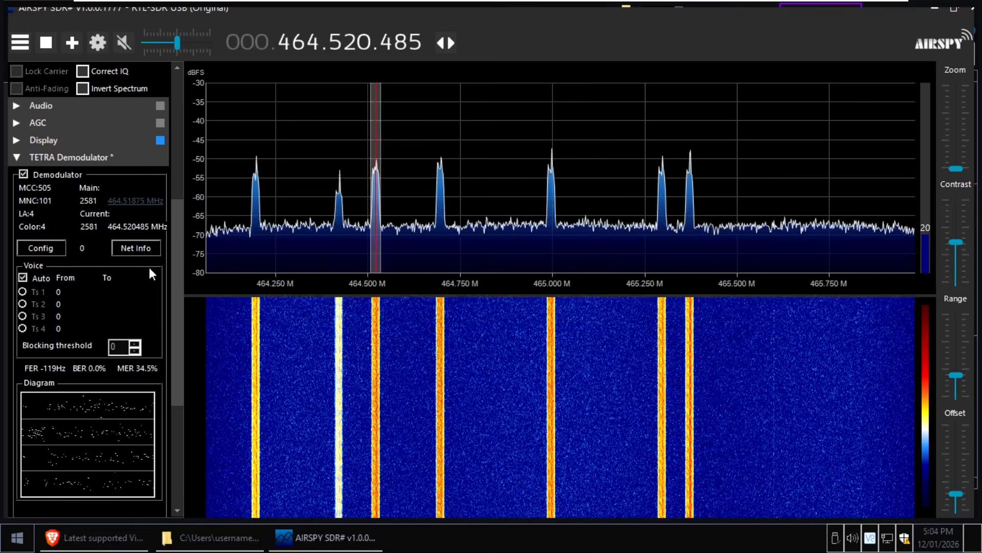
- Open the TETRA network information window, keep it on top of SDRSharp and widen it over the spectrum
click(139, 248)
drag(218, 69, 652, 102)
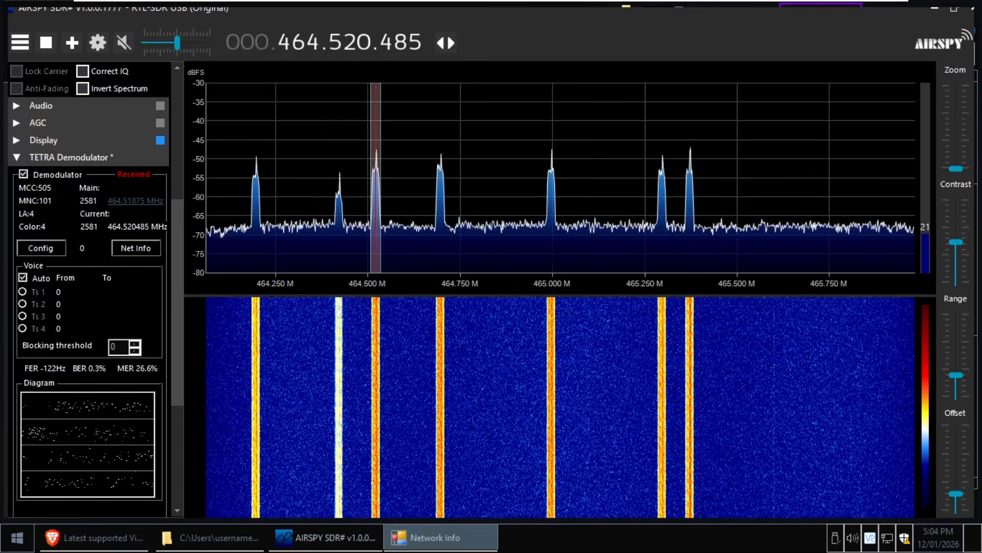
click(953, 8)
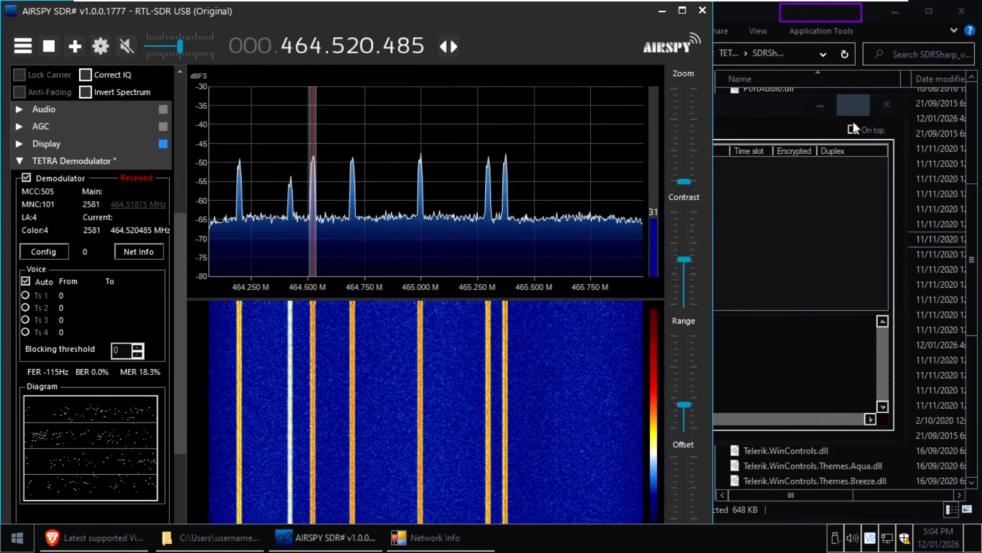
click(852, 130)
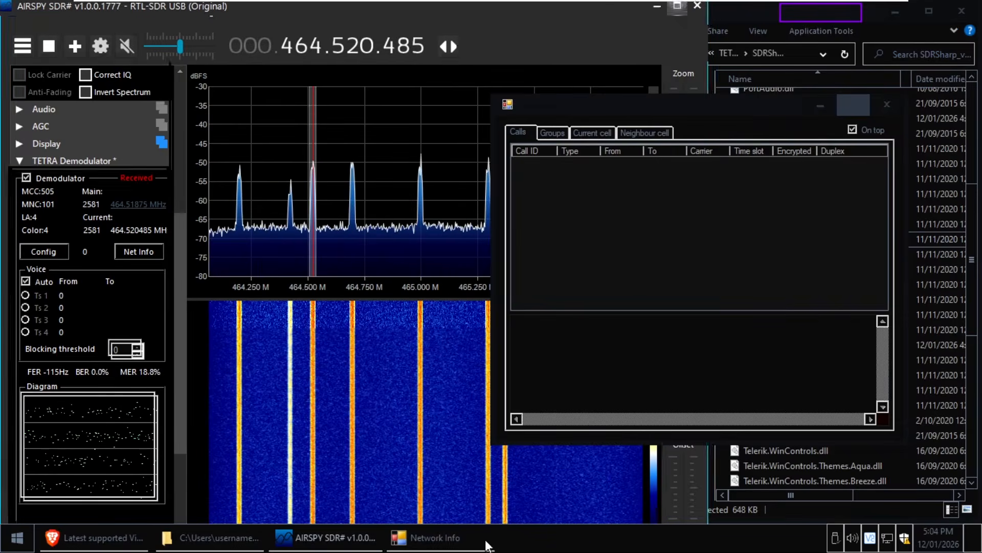
click(687, 20)
drag(631, 108, 686, 144)
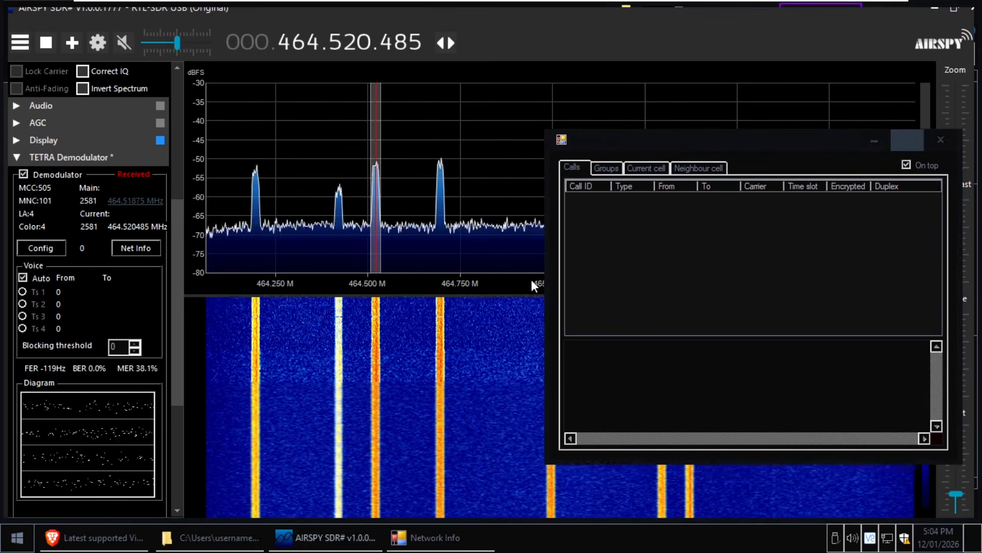
drag(543, 279, 422, 279)
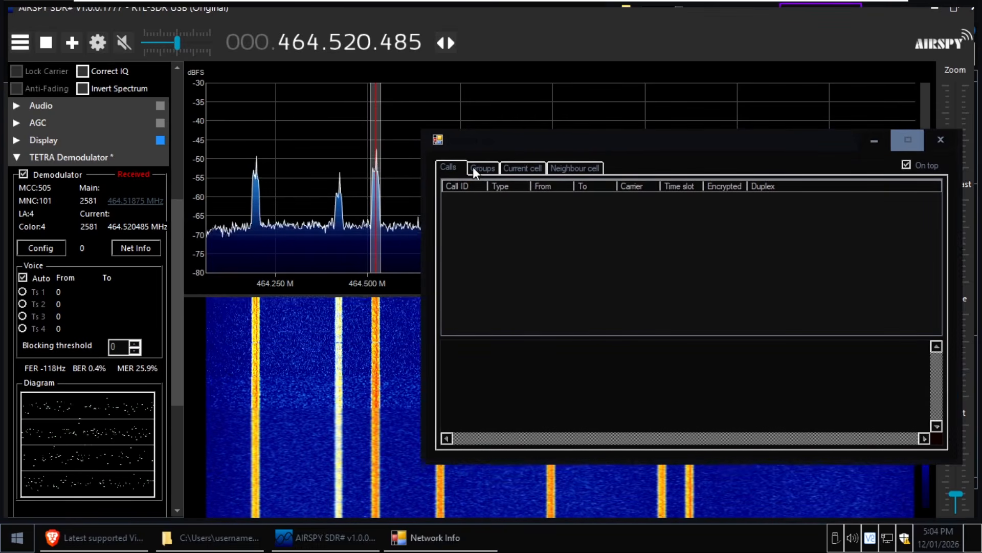
- Examine the Groups, Current cell and Neighbour cell details of the TETRA network and return to Calls
click(473, 166)
click(524, 168)
scroll(614, 308, down, 8)
scroll(603, 332, up, 8)
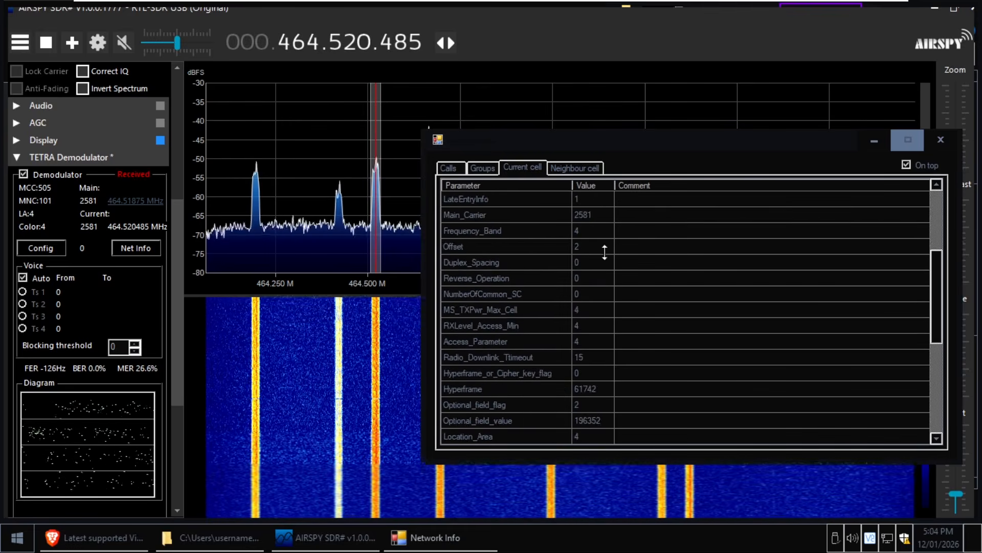
click(583, 167)
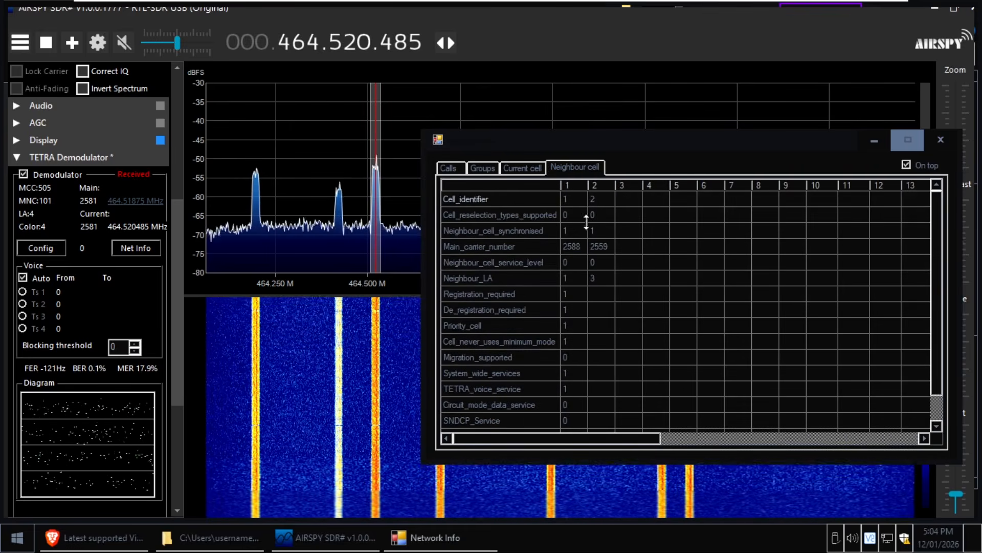
scroll(660, 302, up, 1)
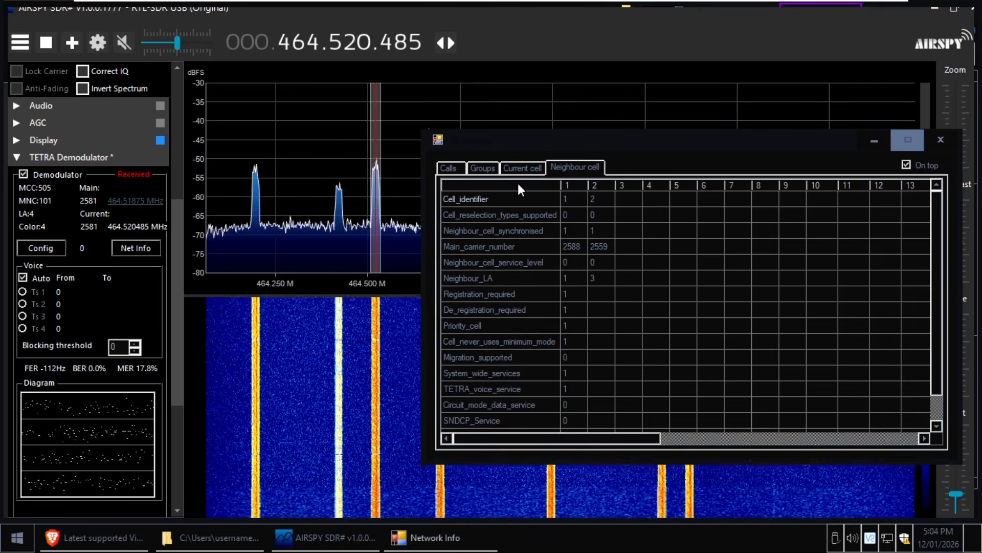
click(524, 169)
click(488, 168)
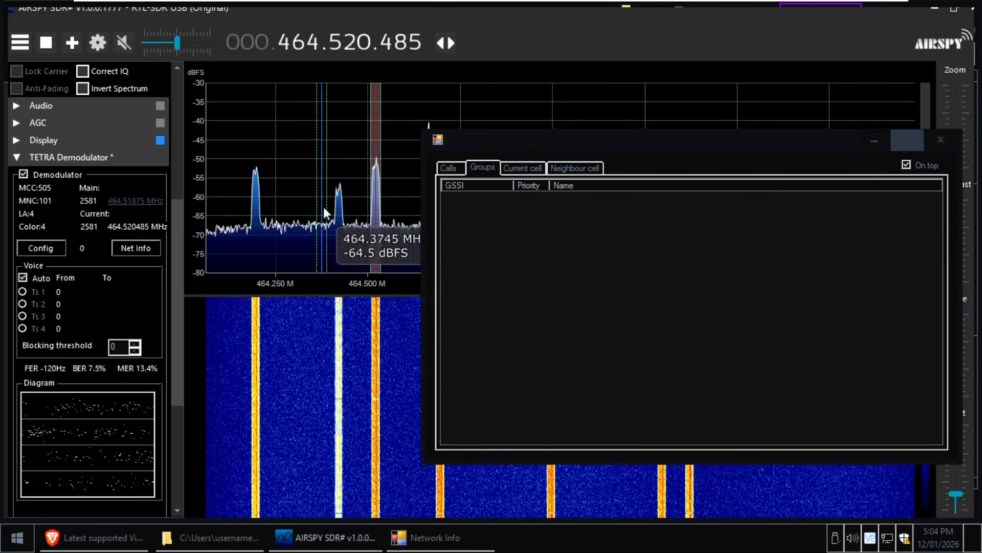
click(459, 167)
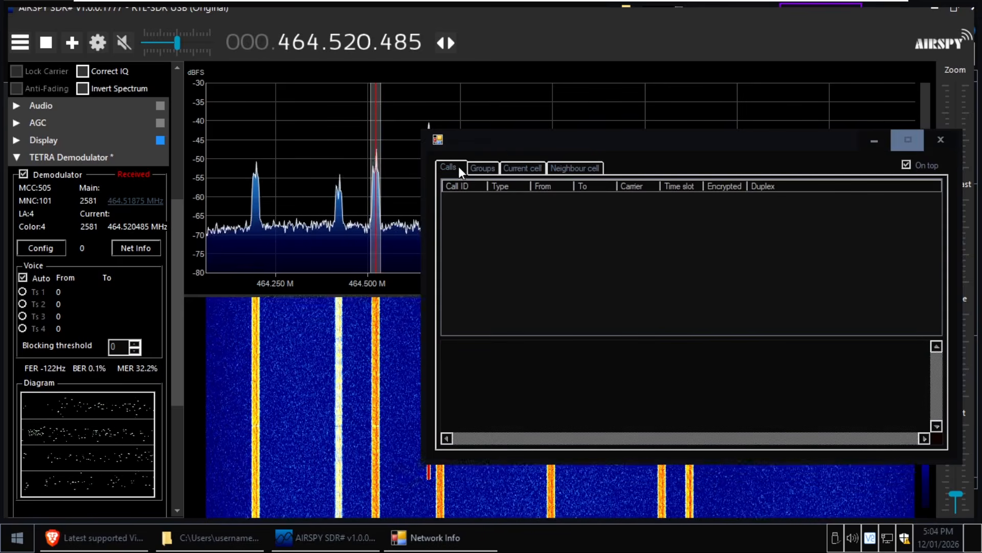
- Enlarge the lower pane of the Calls view and reposition the network information window slightly
drag(604, 291, 604, 289)
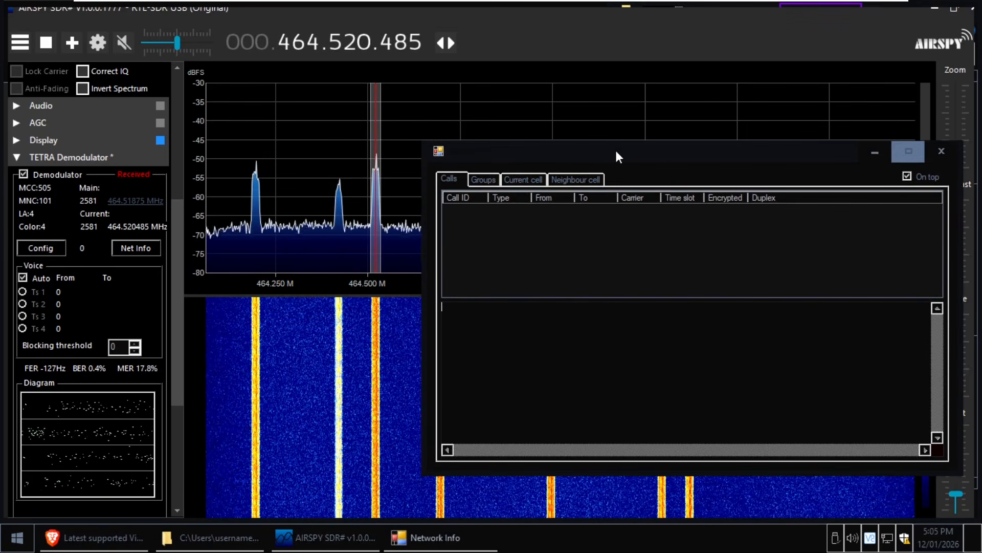
mouse_move(615, 143)
mouse_down()
mouse_move(610, 133)
mouse_move(593, 139)
mouse_move(601, 143)
mouse_up()
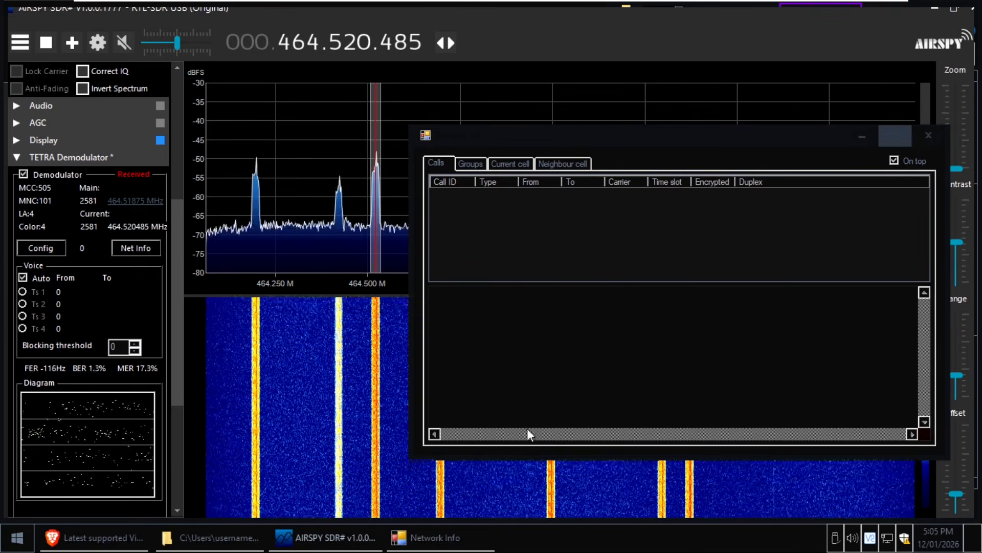
- Switch out of the virtual machine to the OBS window
key(alt+Tab)
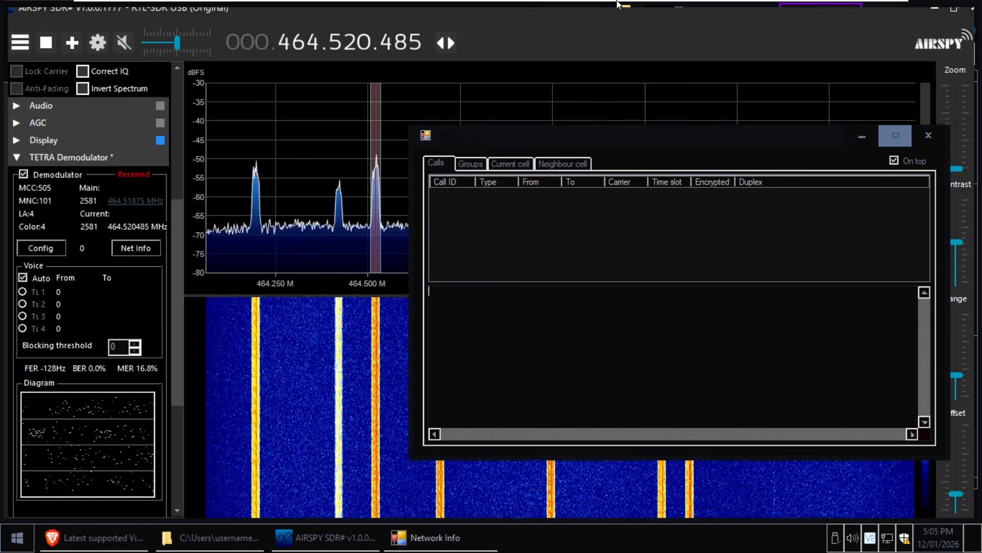
mouse_move(532, 4)
key(alt+Tab)
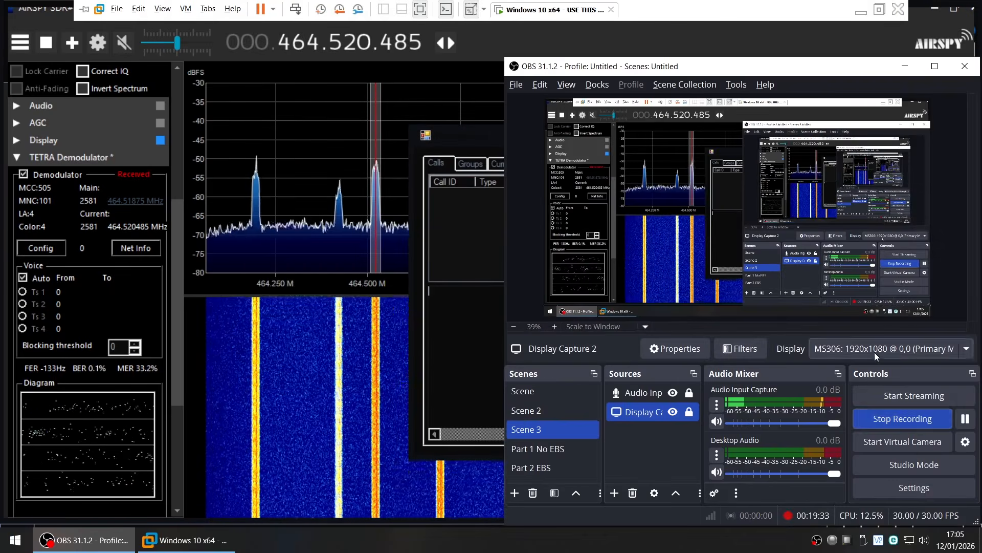